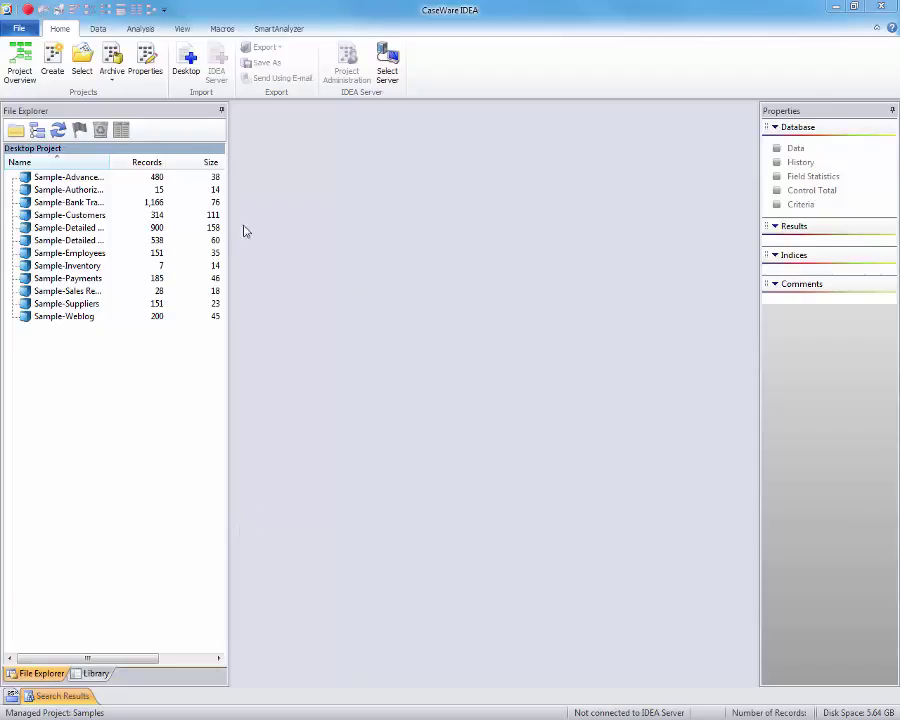
Open Sample-Detailed Sales, browse records 17, 13 and 21, then select Sample-Suppliers in the list
click(195, 229)
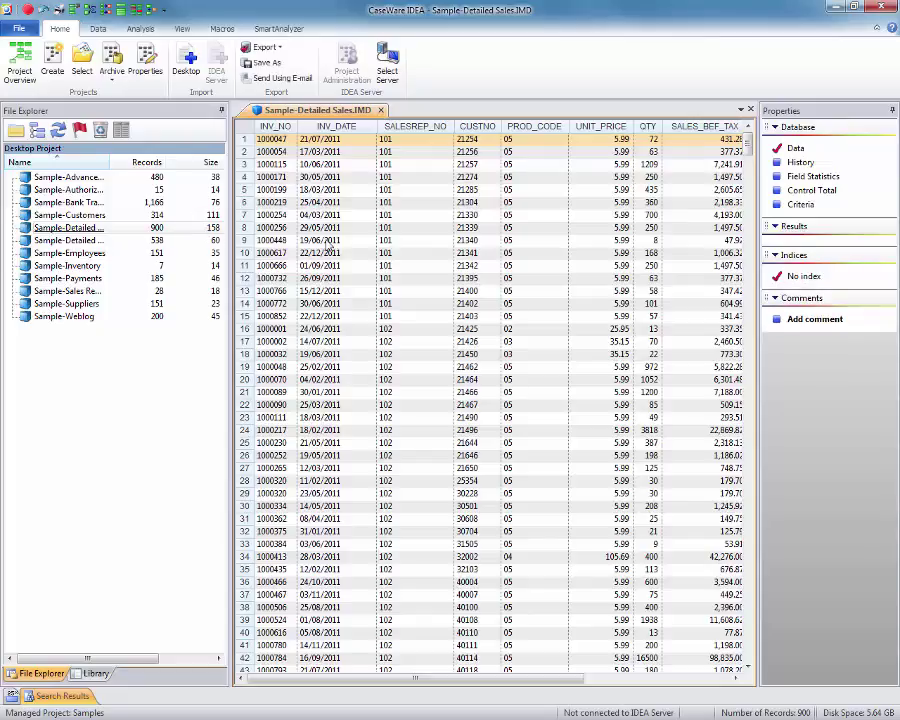
click(330, 242)
click(490, 342)
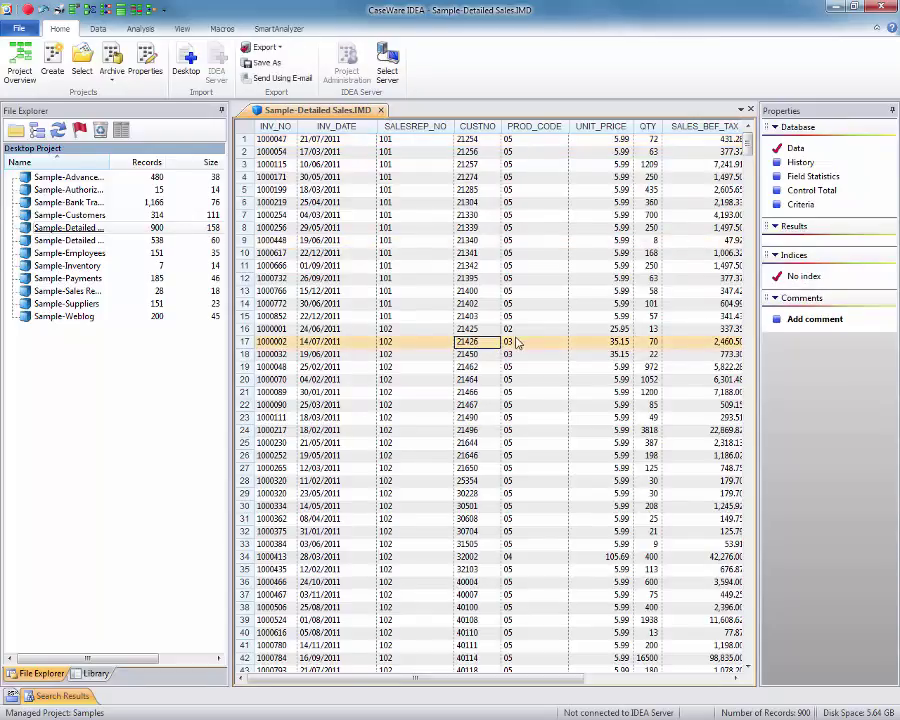
click(555, 296)
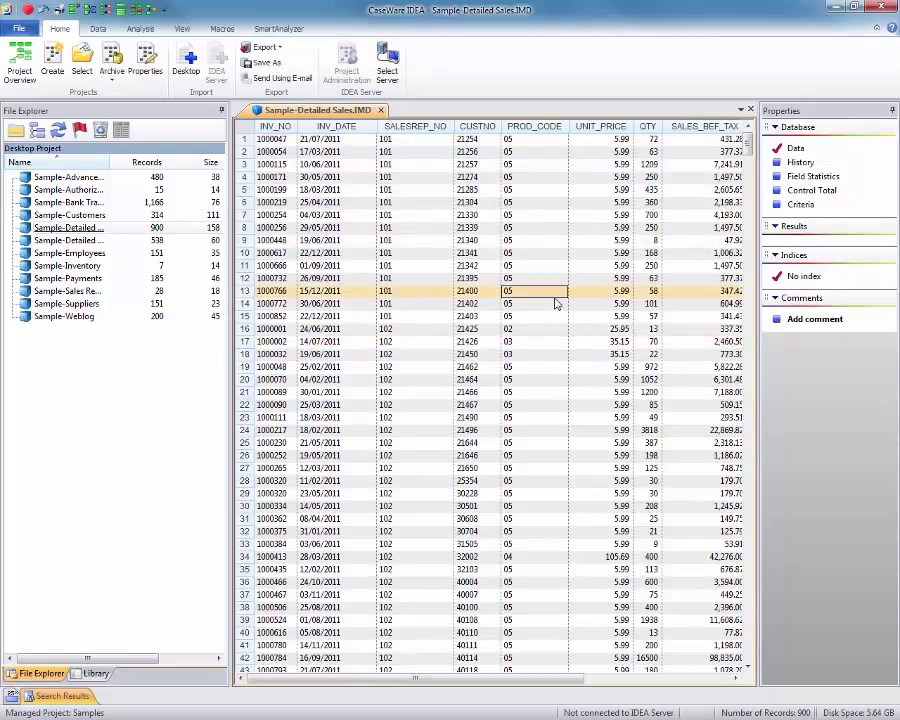
click(550, 393)
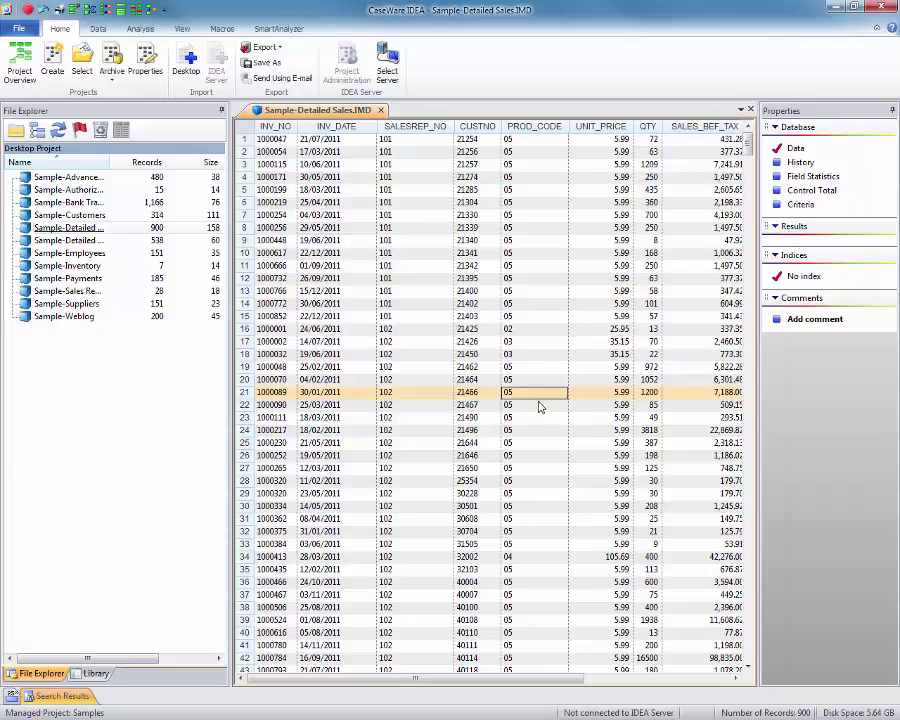
click(858, 201)
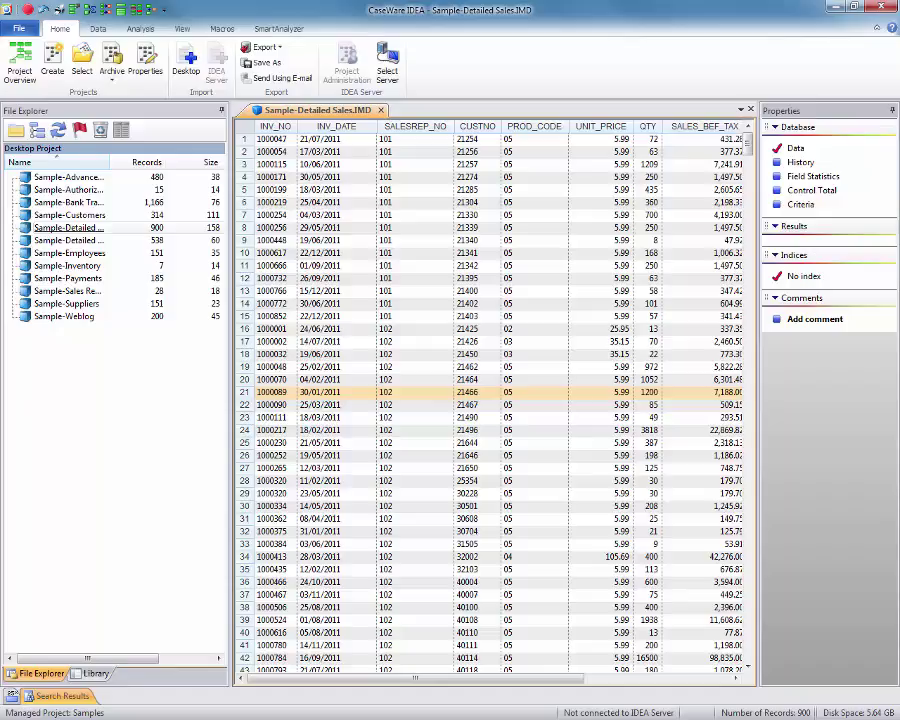
click(100, 303)
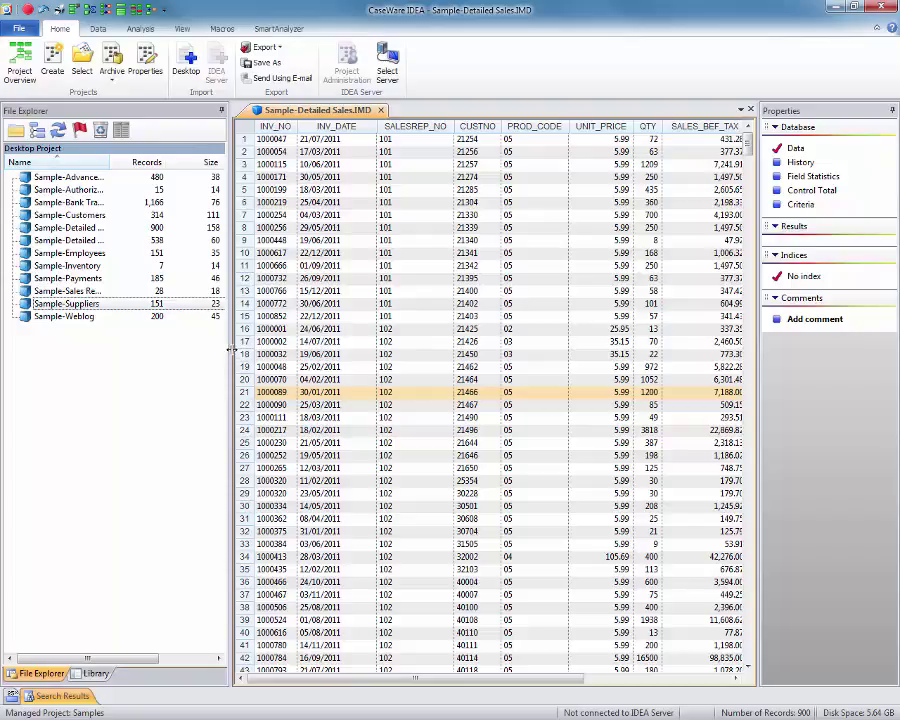
Widen the file list to reveal the dates, narrow it back, then show the project Library
drag(230, 355, 379, 345)
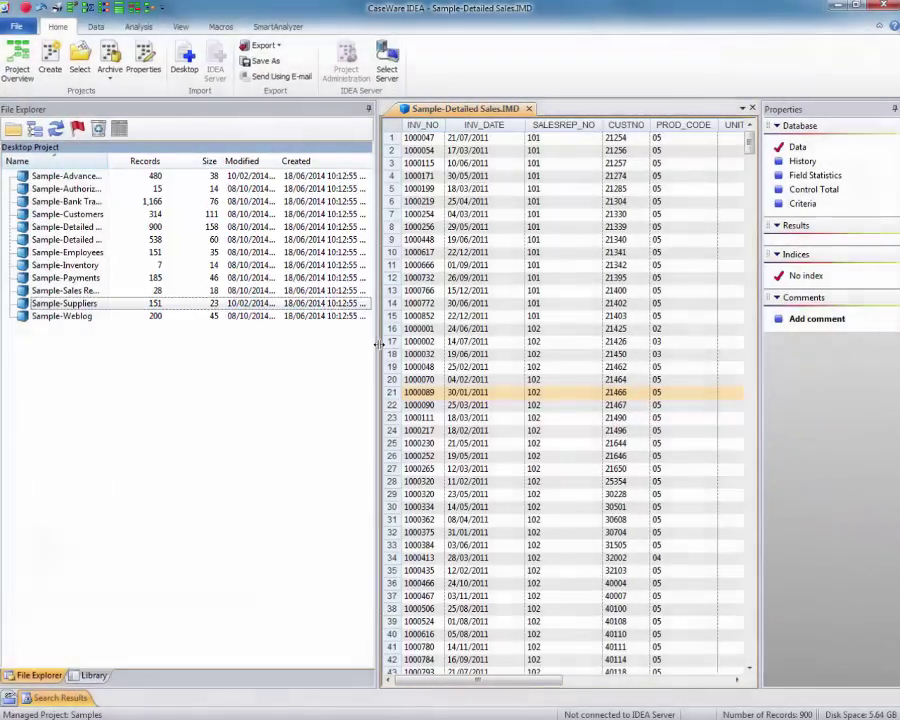
drag(380, 345, 228, 371)
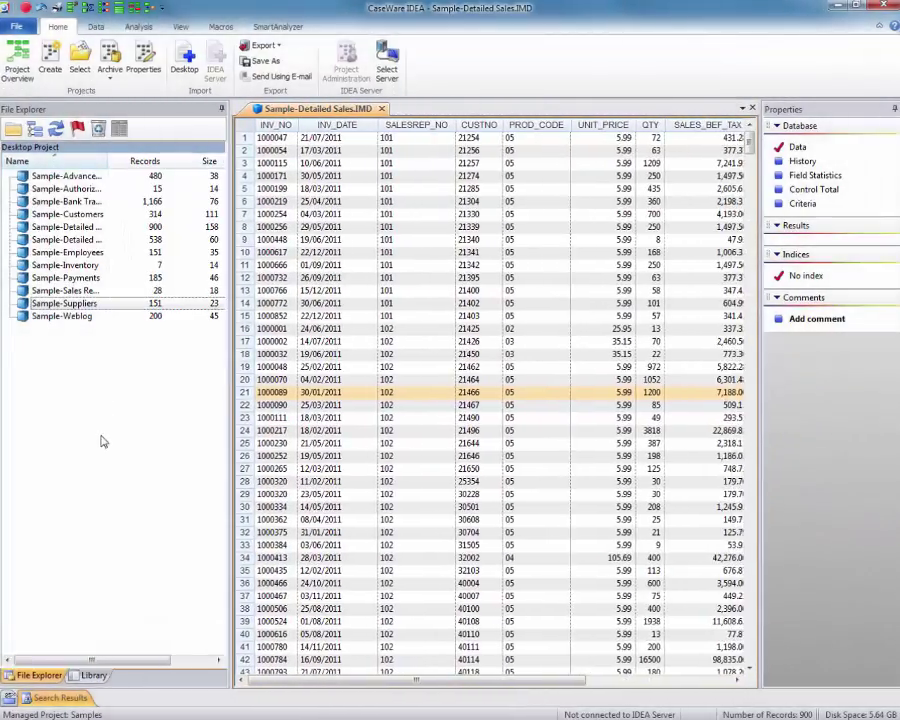
click(94, 675)
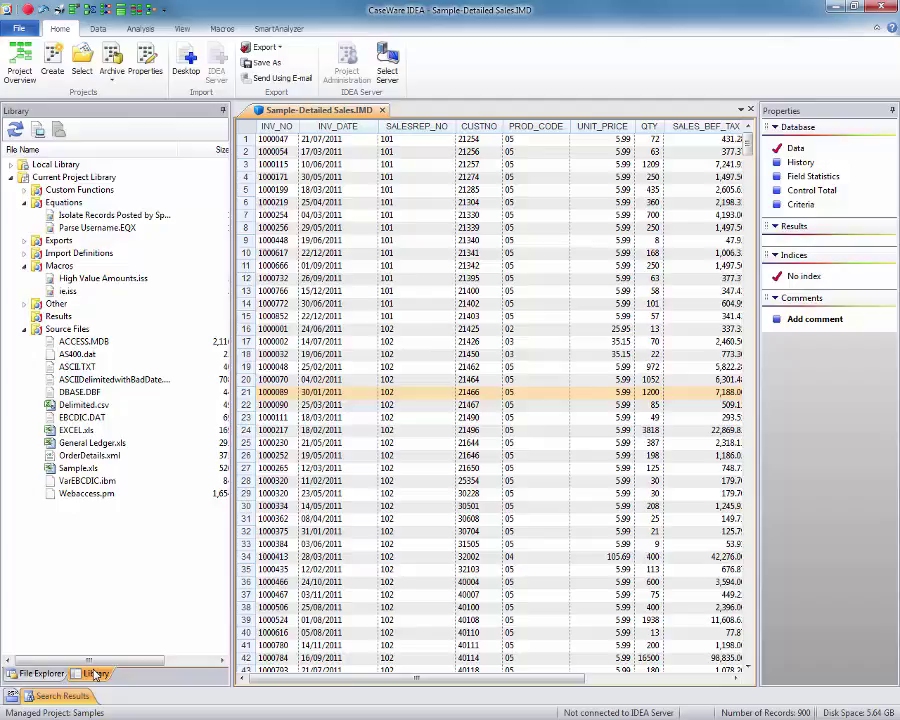
Show the Running Tasks and Search Results lists and re-dock the Properties panel elsewhere
click(12, 695)
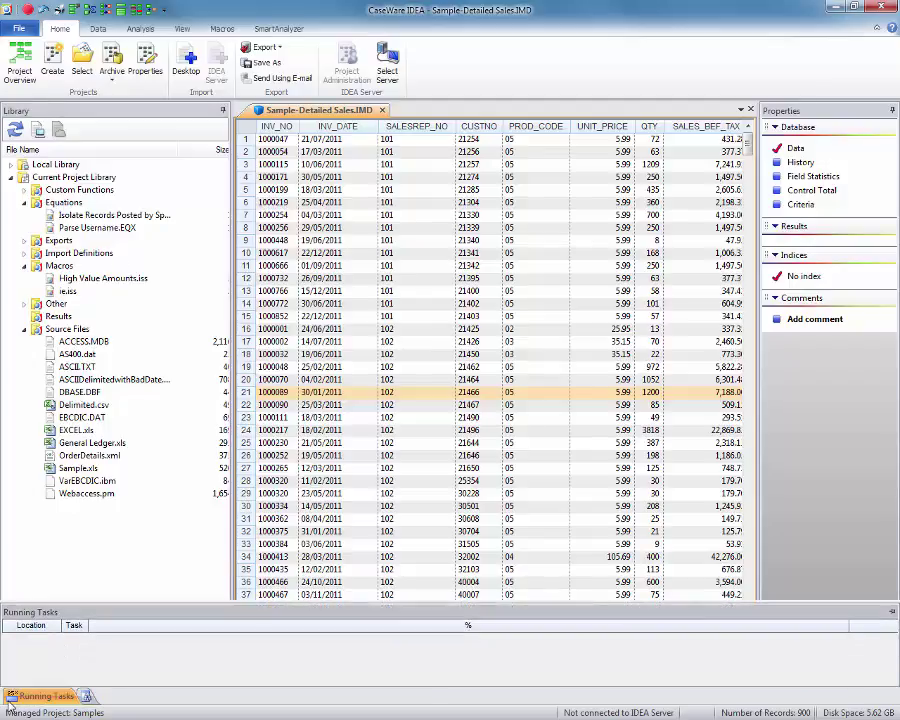
click(87, 698)
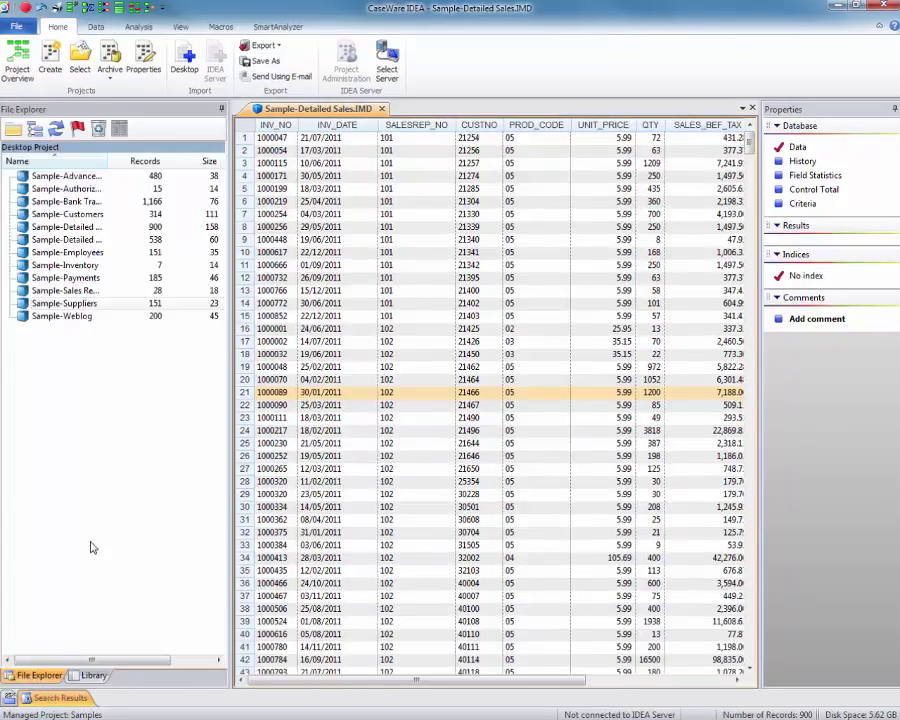
drag(776, 146, 454, 664)
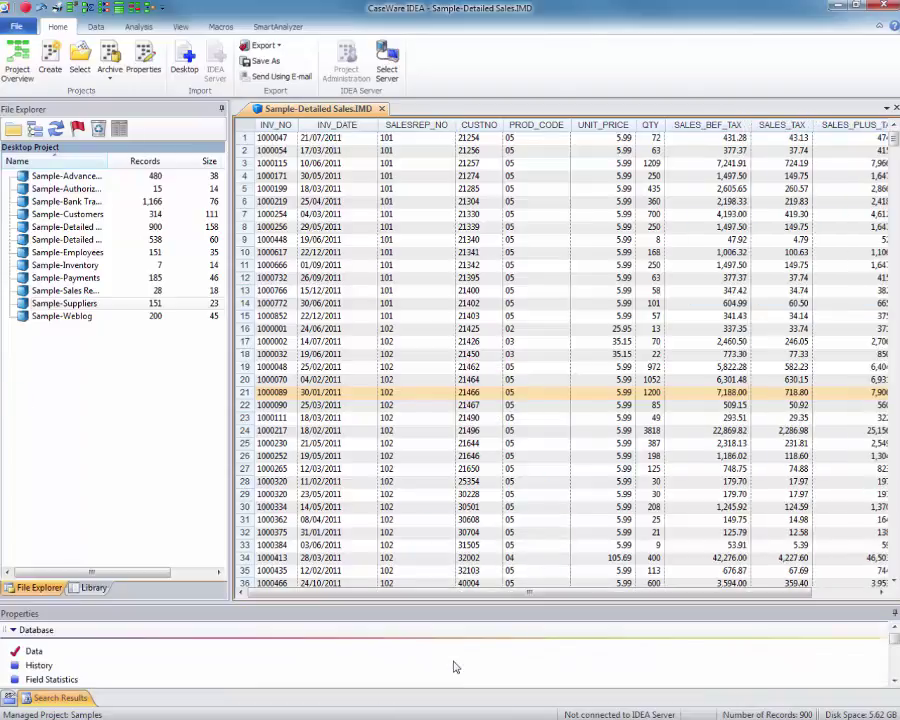
drag(471, 617, 878, 403)
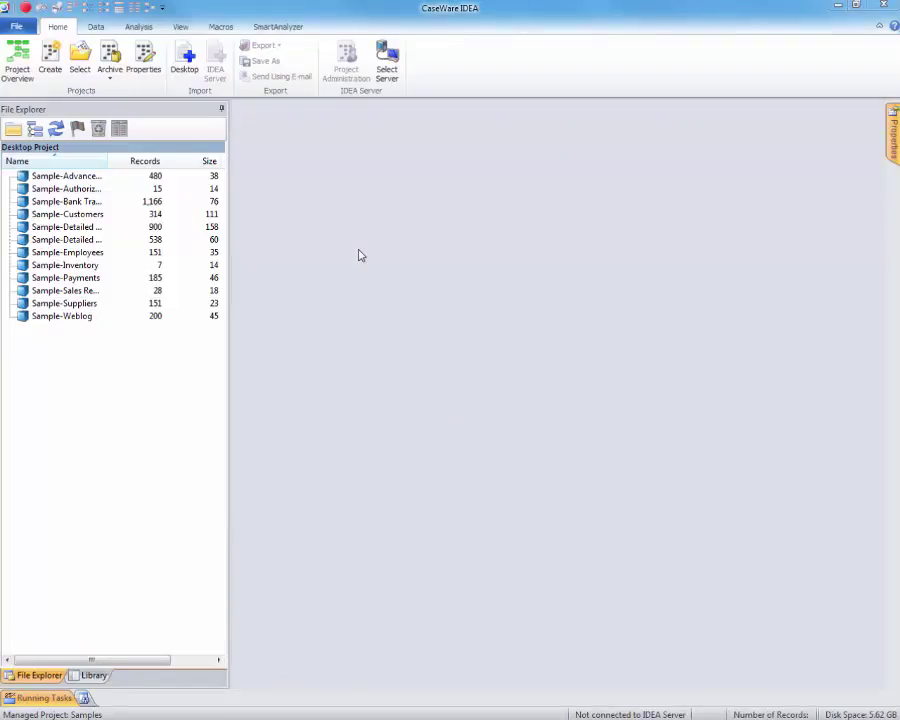
Import Delimited.csv as a delimited file, treating the first row as field names
click(187, 64)
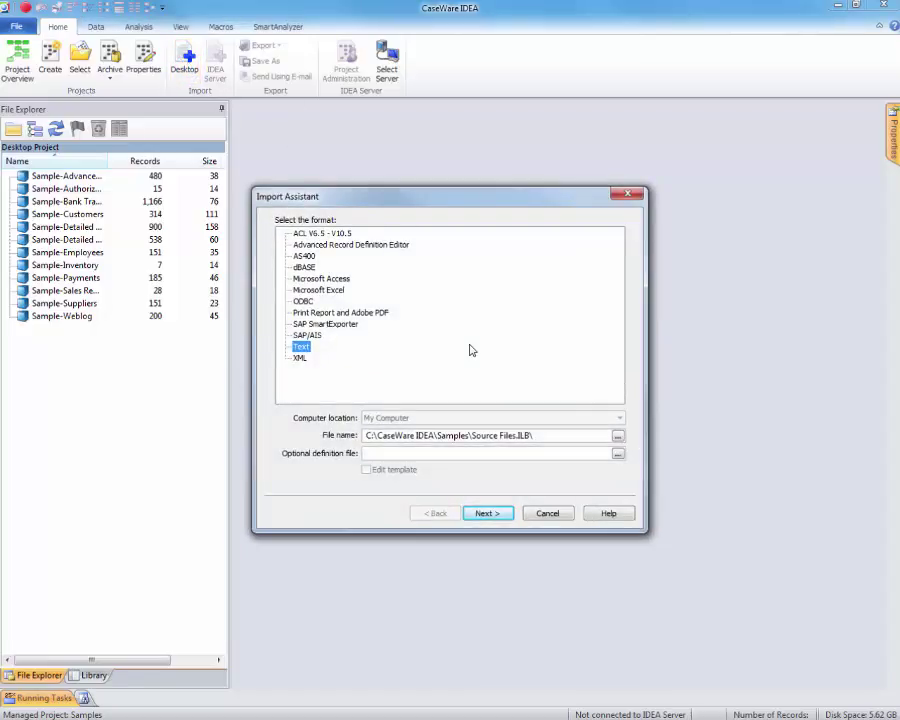
click(618, 436)
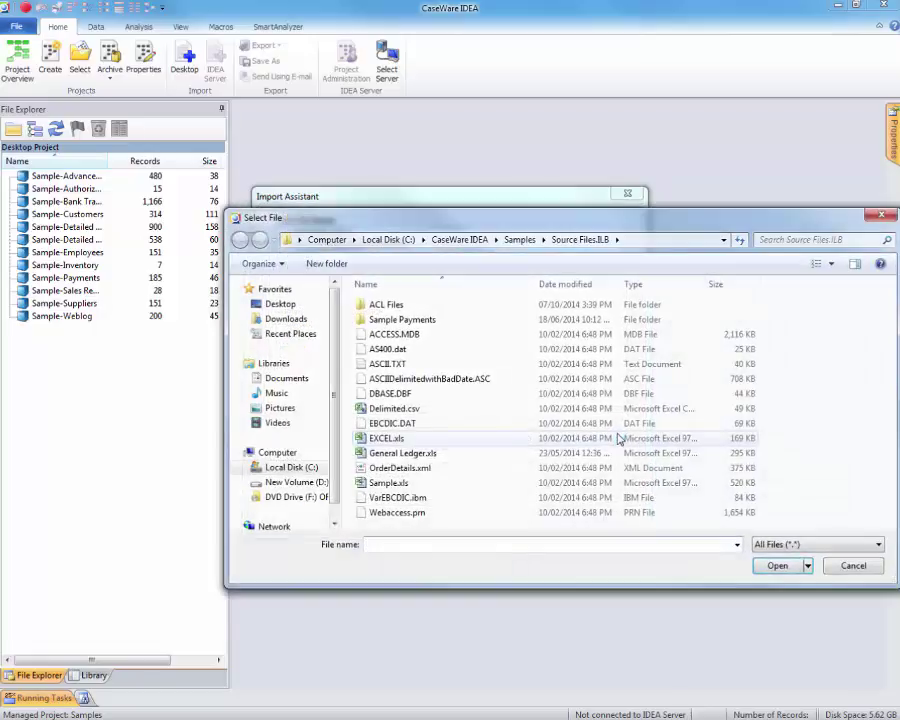
click(451, 409)
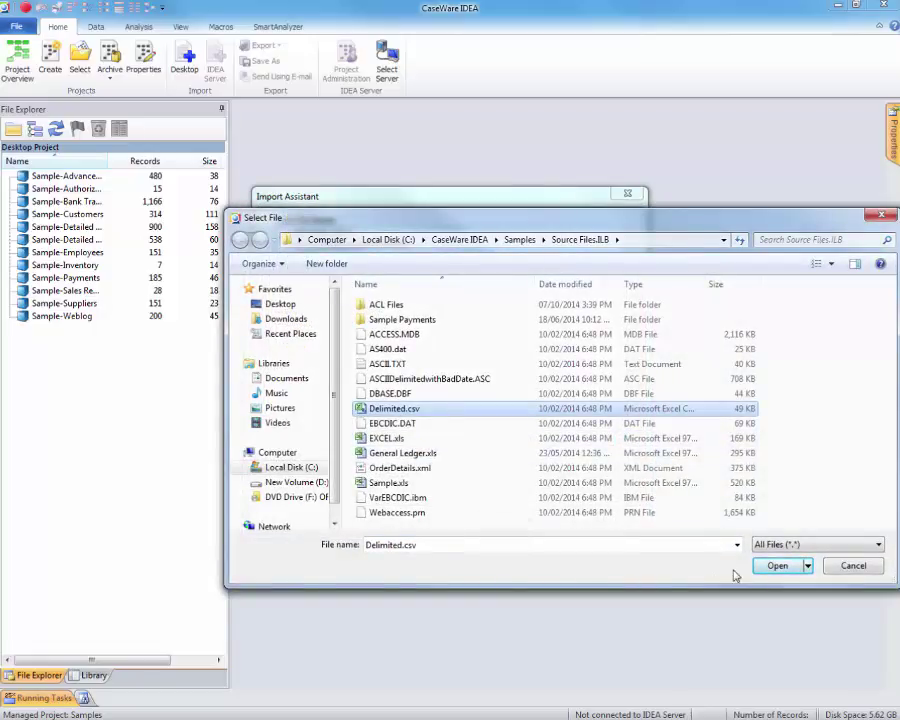
click(776, 566)
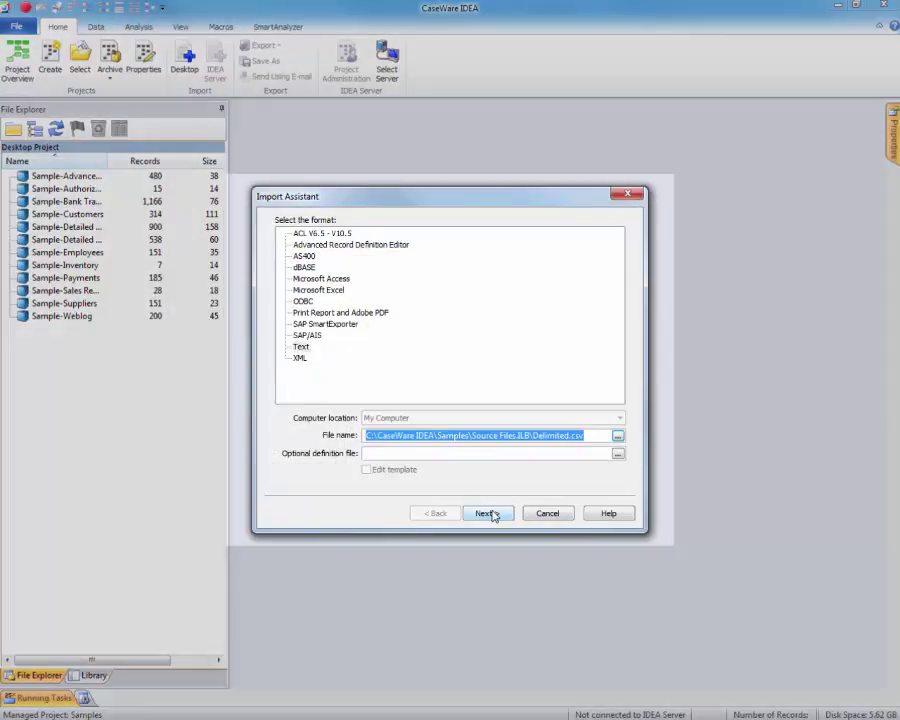
click(490, 514)
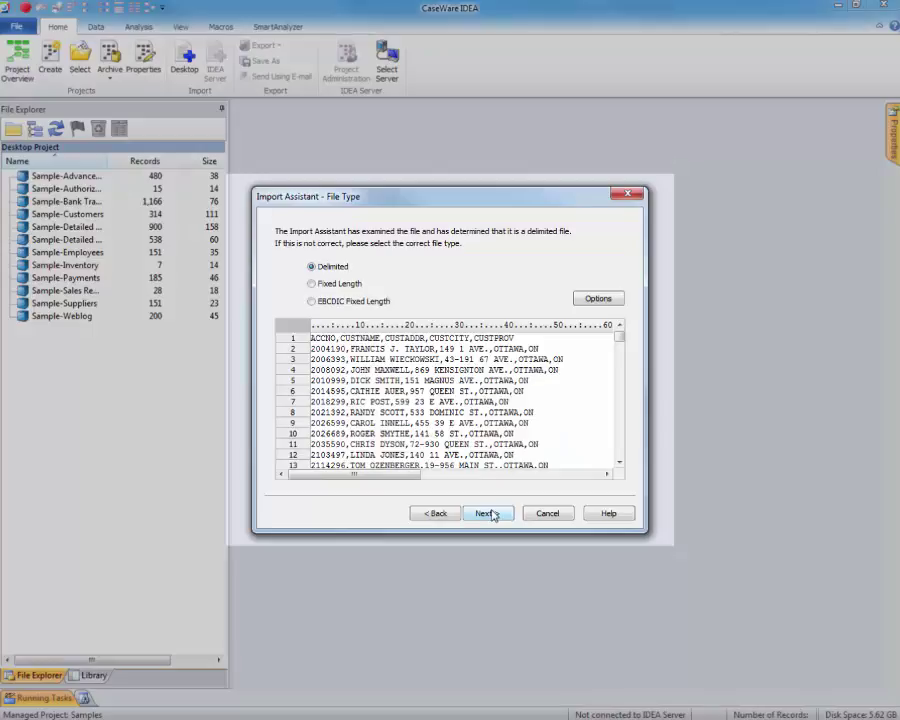
click(488, 514)
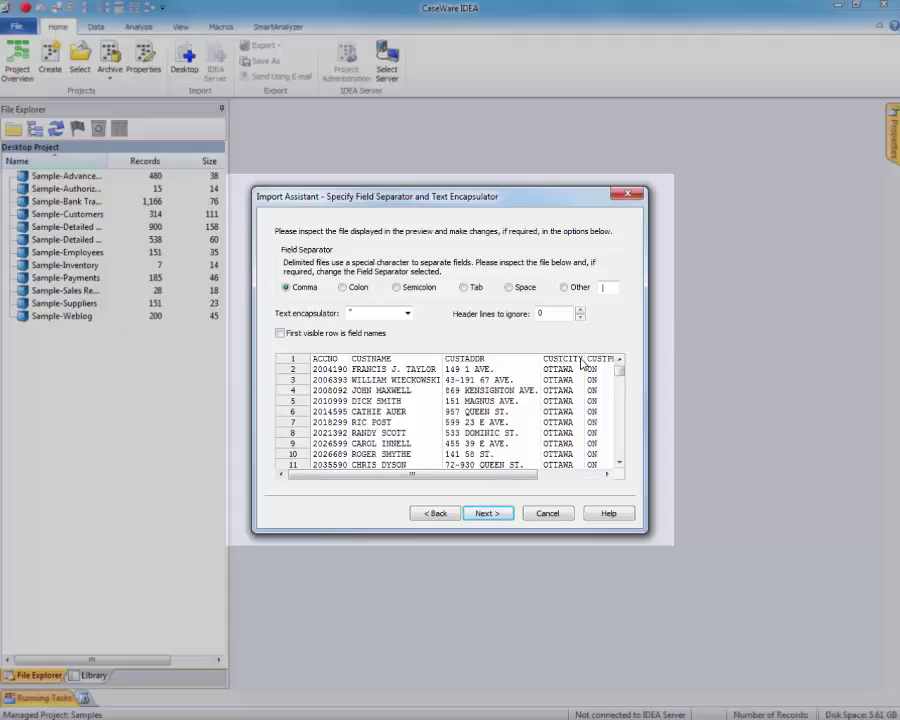
click(360, 333)
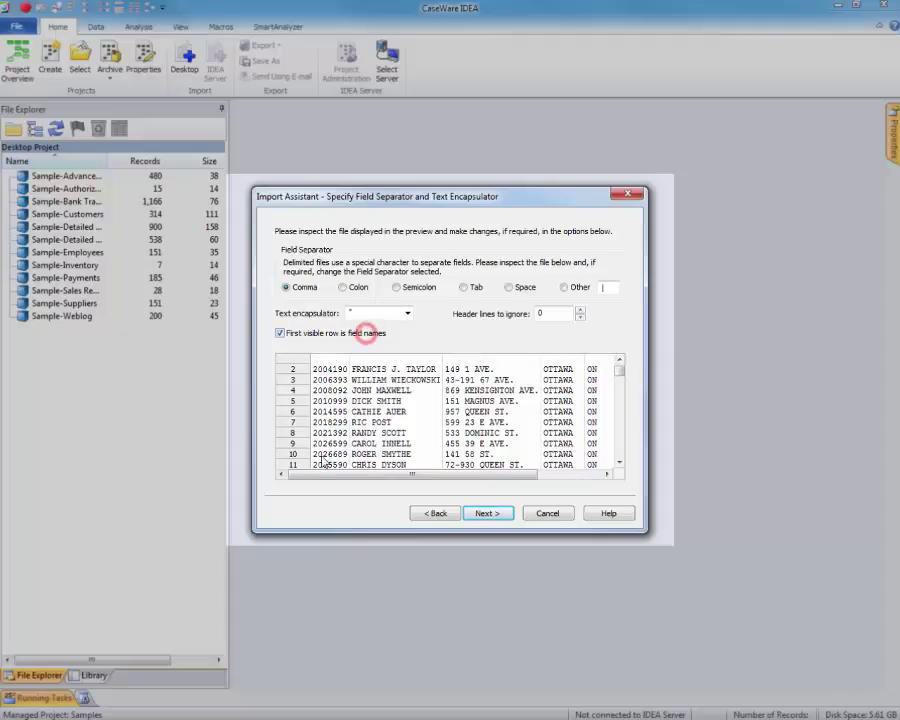
click(503, 515)
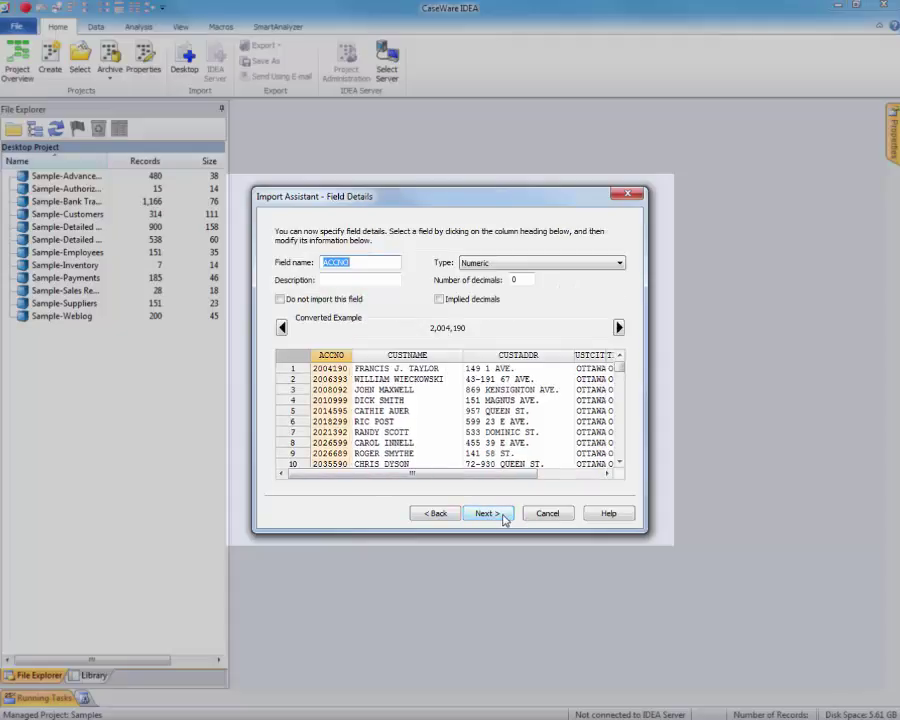
Review the CUSTNAME, CUSTADDR, CUSTCITY and CUSTPROV field details and import all records as Delimited
click(370, 357)
click(518, 357)
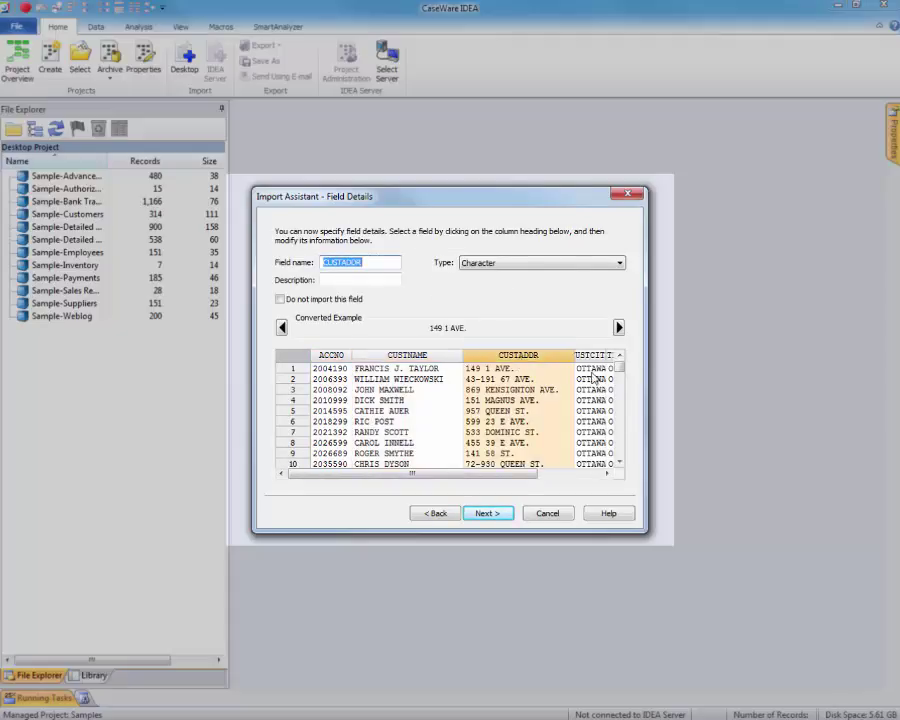
click(593, 355)
click(576, 474)
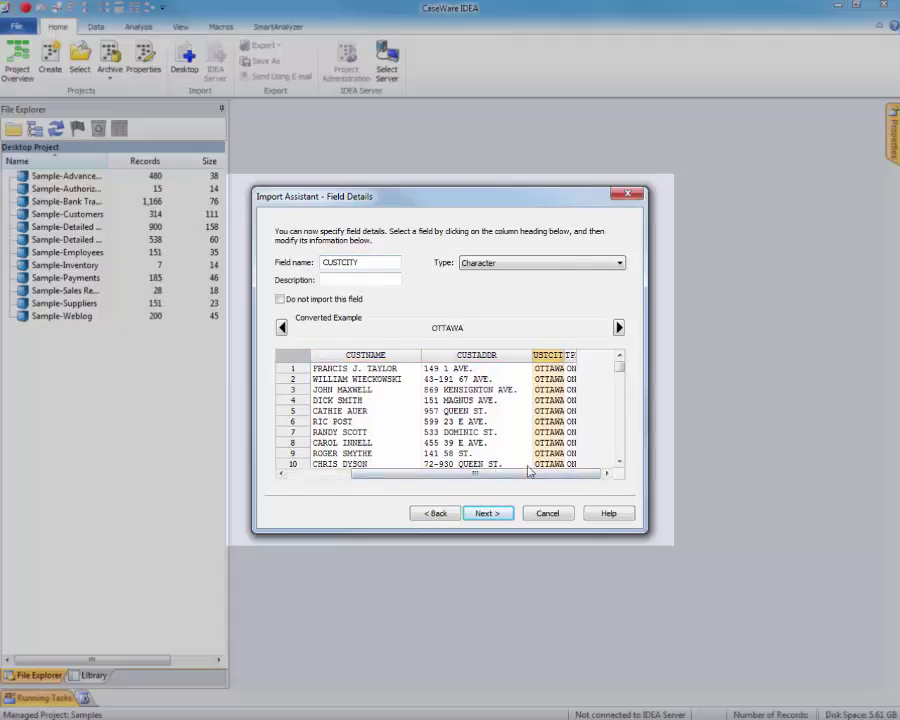
click(570, 355)
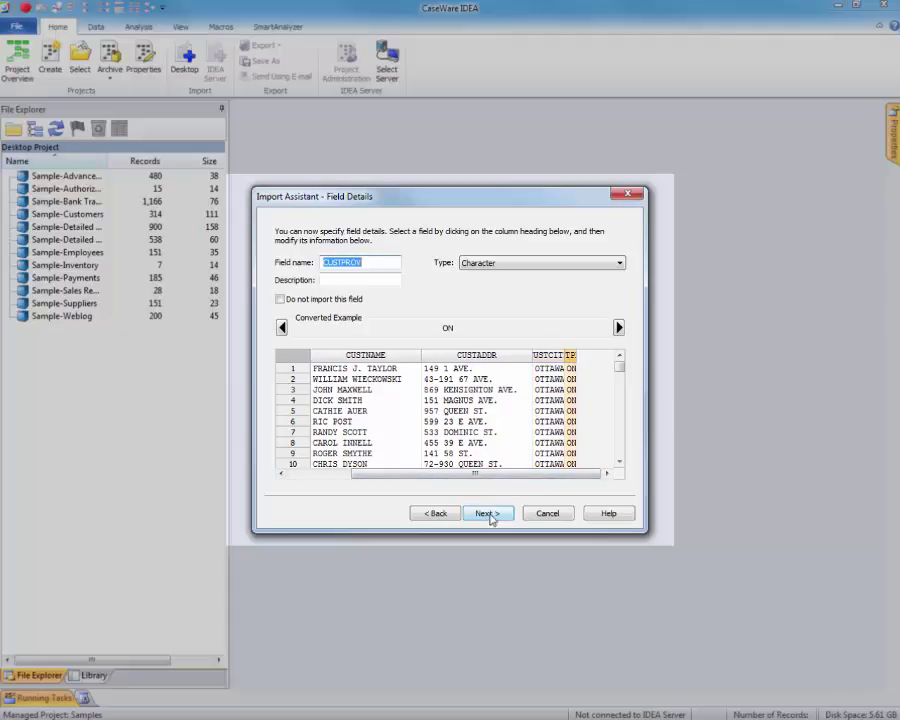
click(490, 516)
click(489, 514)
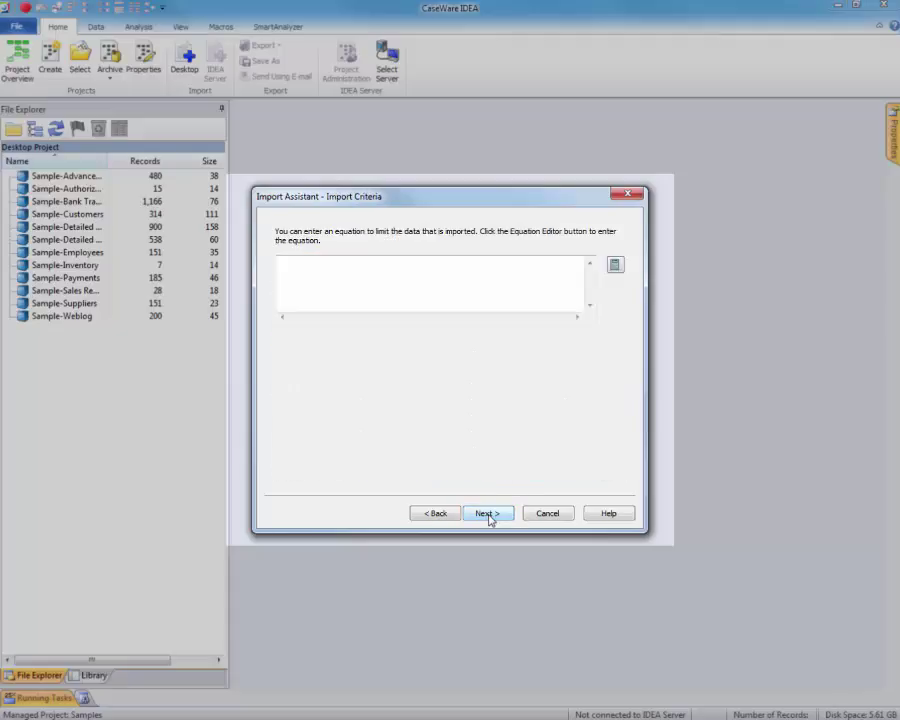
click(489, 514)
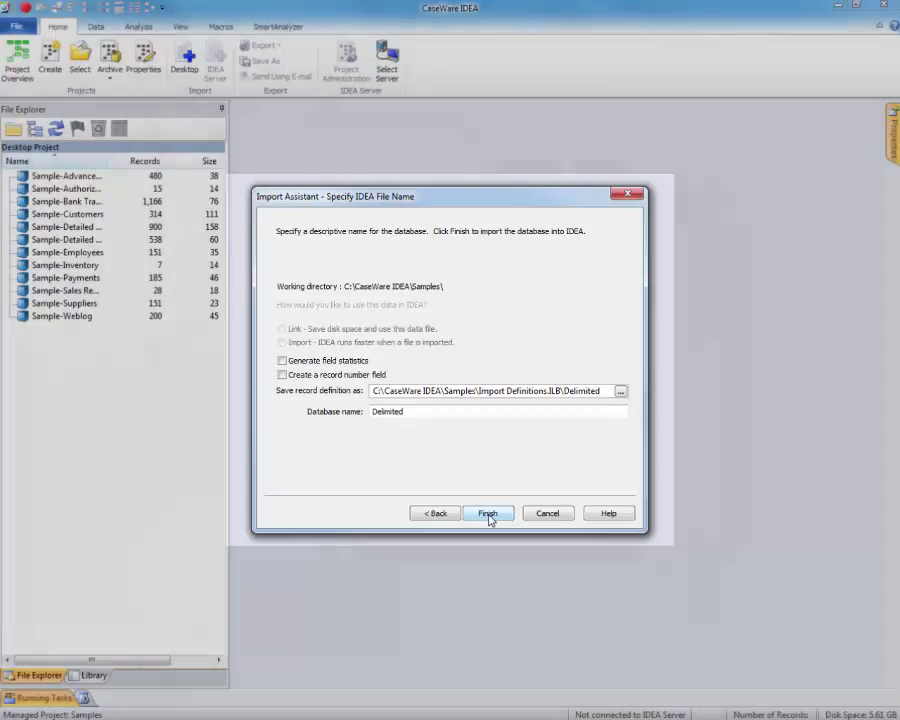
click(488, 514)
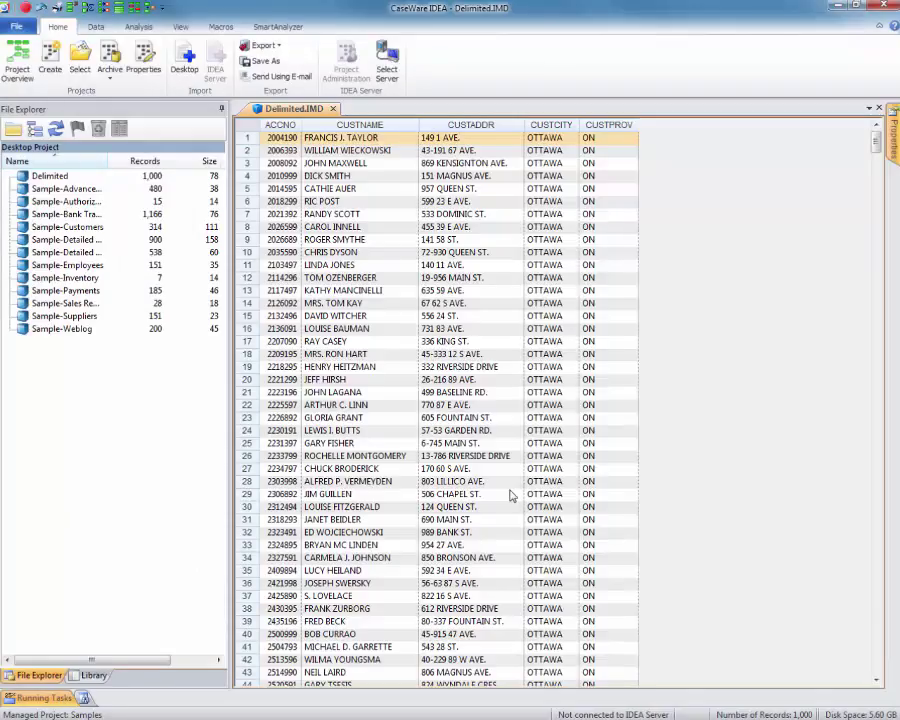
Close Delimited, reopen Sample-Detailed Sales and summarize SALES_PLUS_TAX grouped by SALESREP_NO
click(332, 109)
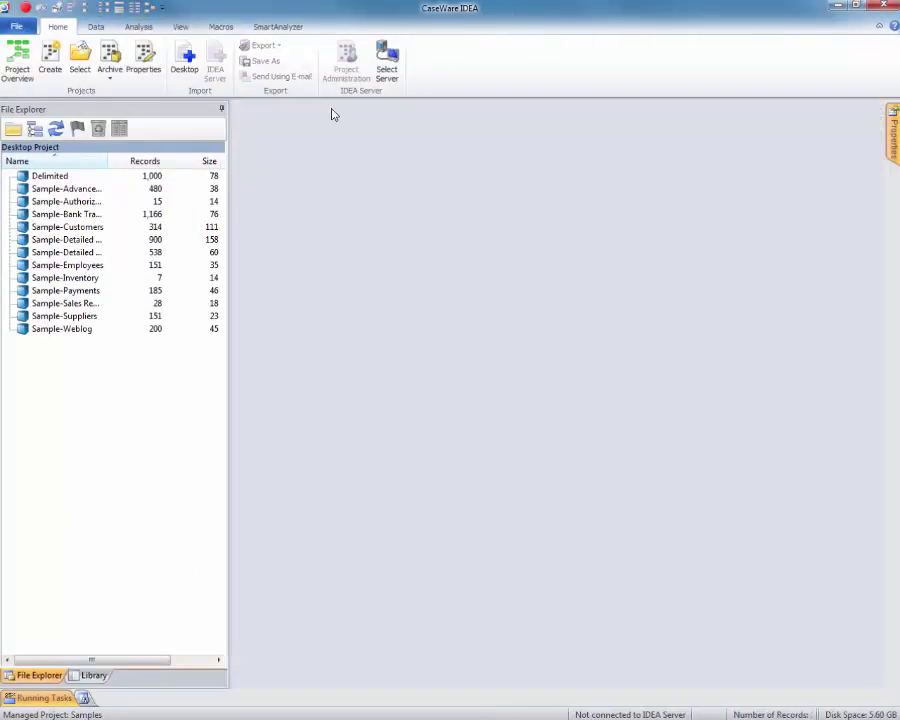
double_click(98, 240)
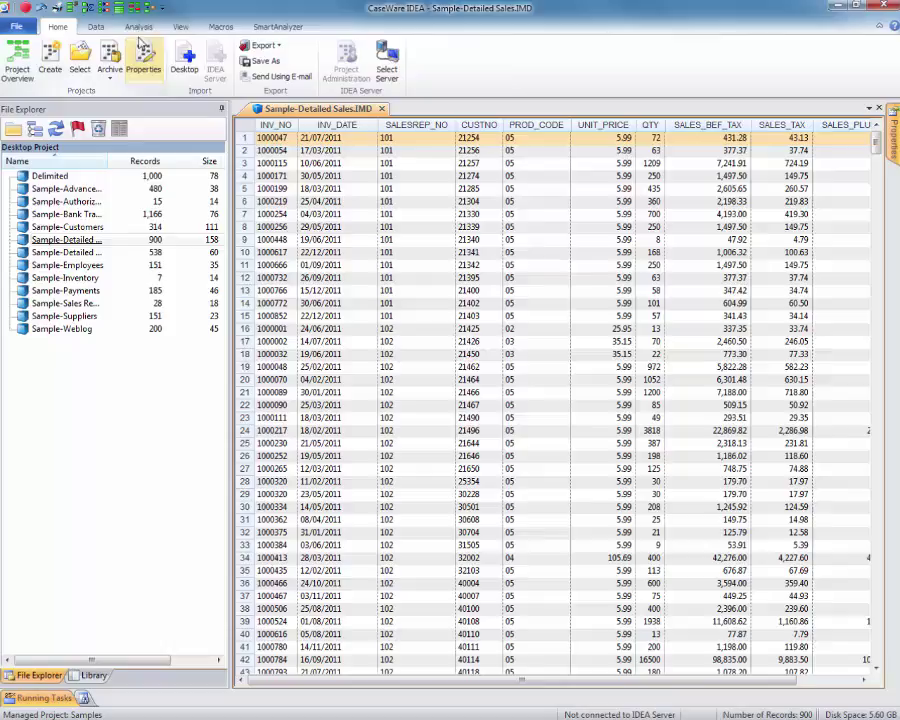
click(139, 27)
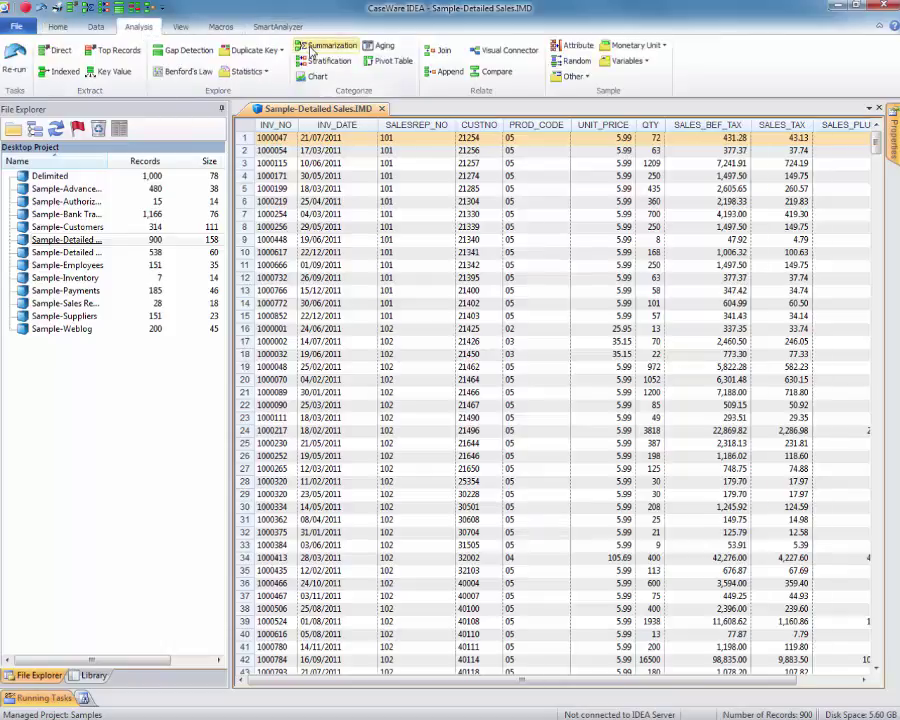
click(320, 46)
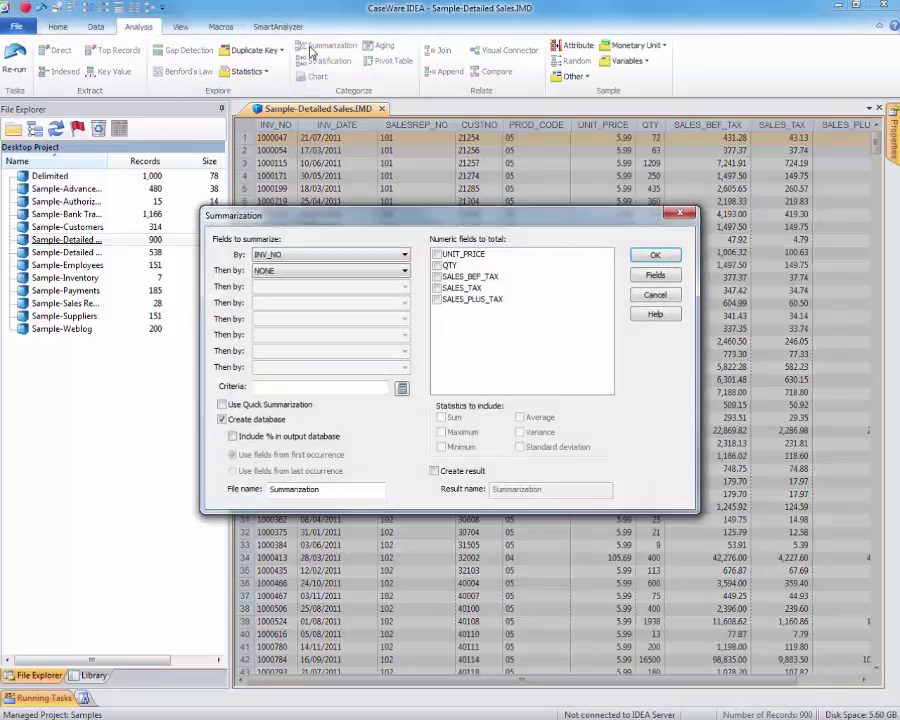
click(405, 255)
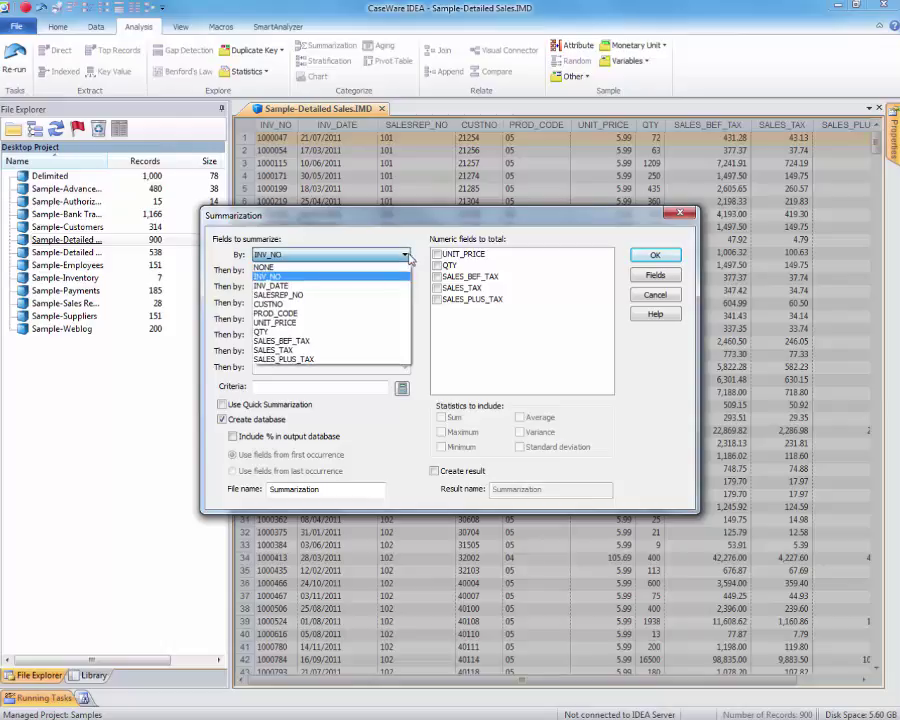
click(366, 297)
click(474, 374)
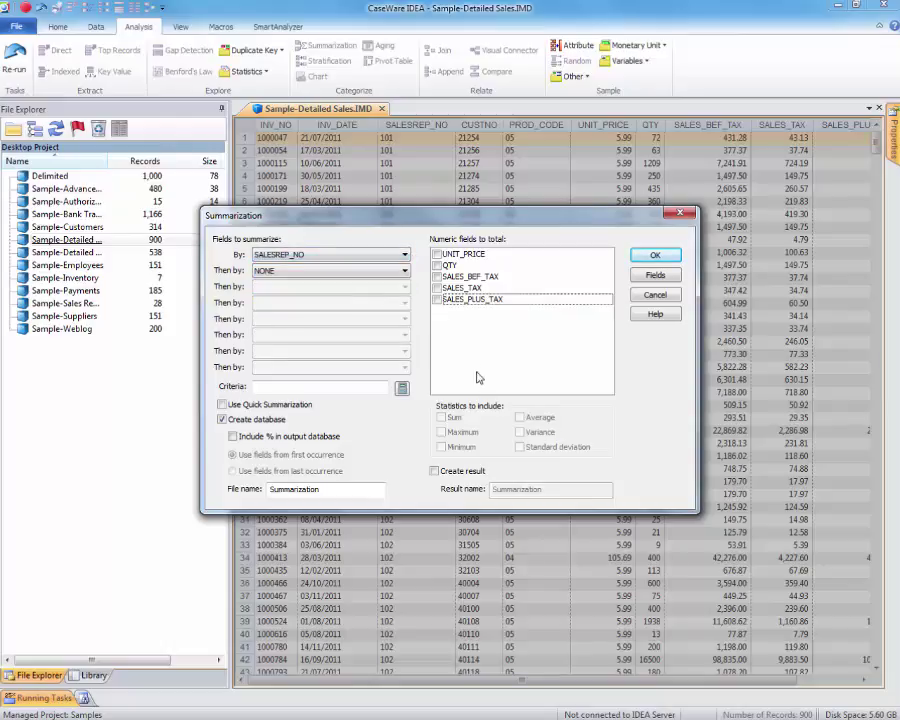
click(436, 300)
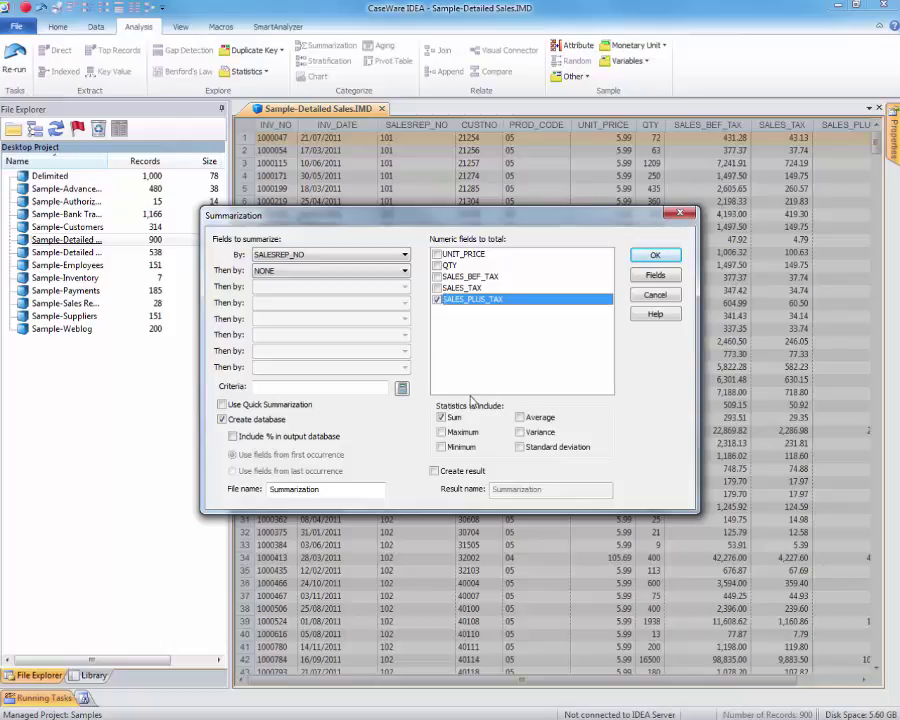
click(655, 255)
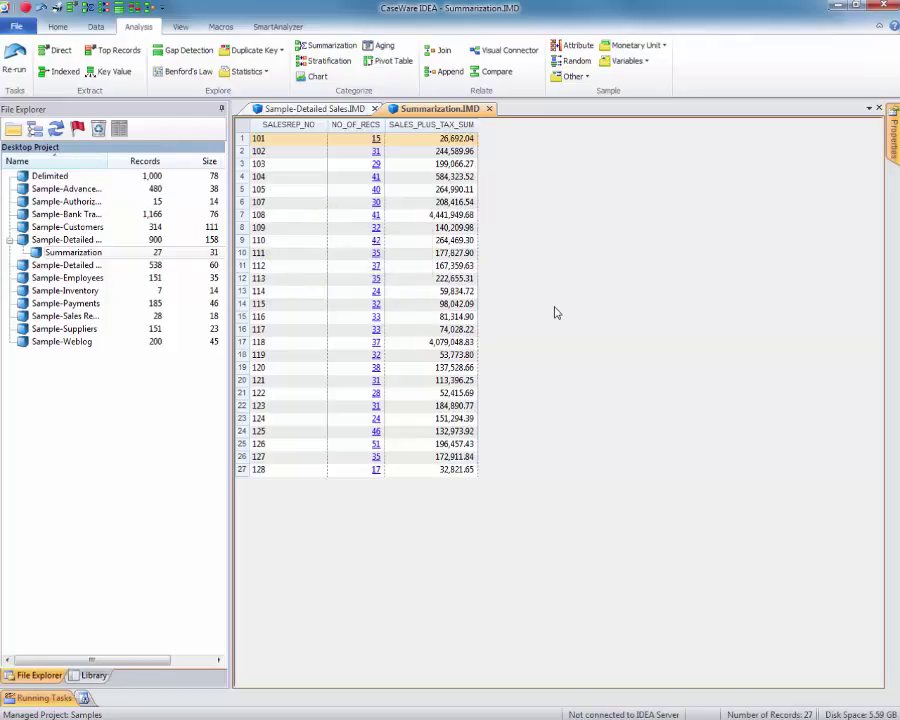
Preview the 31 records of sales rep 121, then close the Summarization results
click(376, 380)
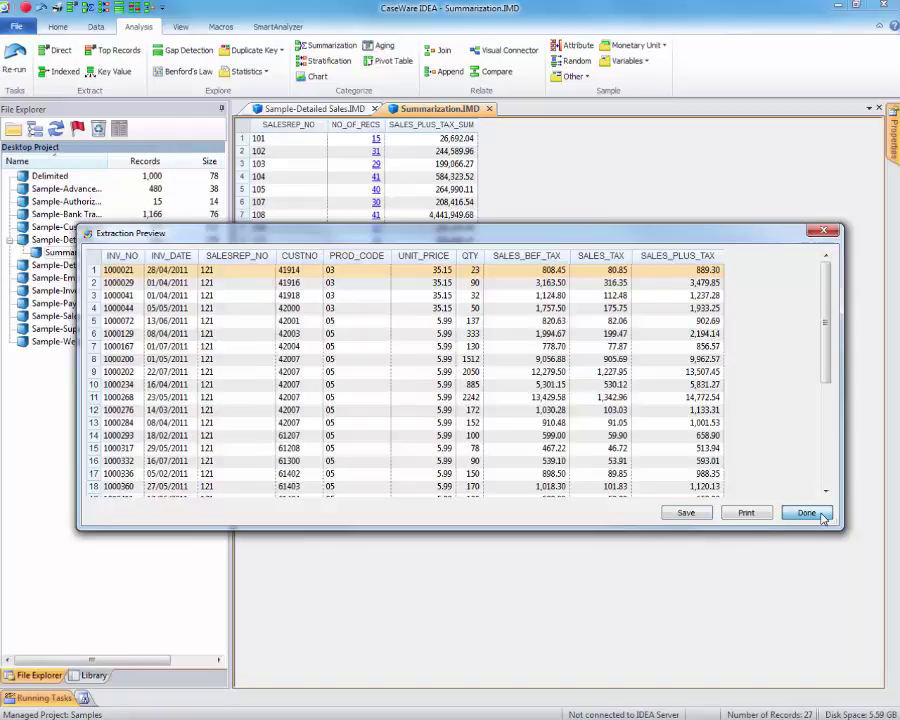
click(822, 515)
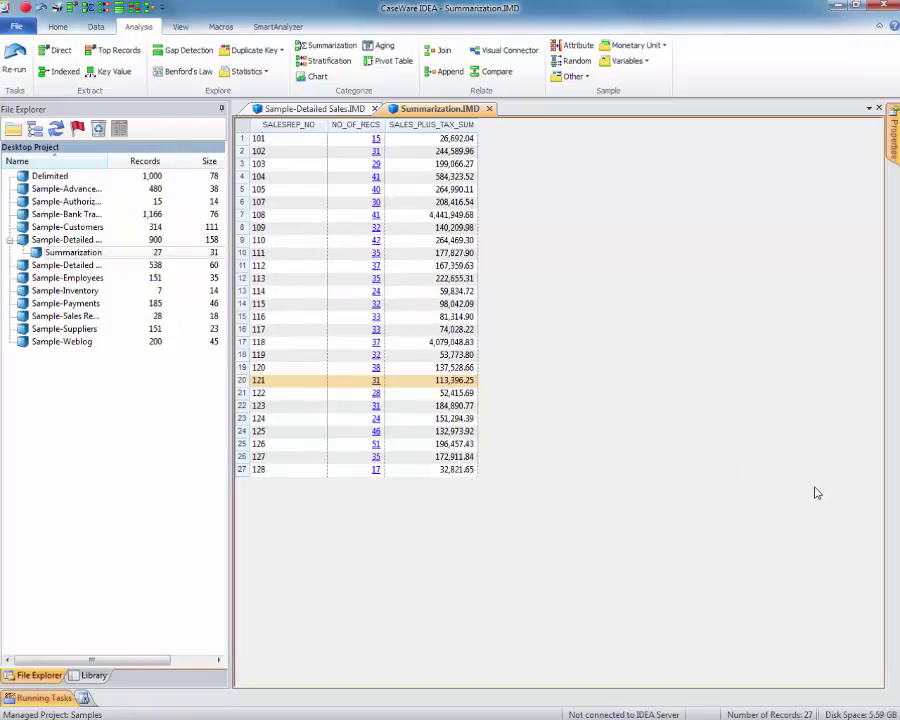
click(489, 108)
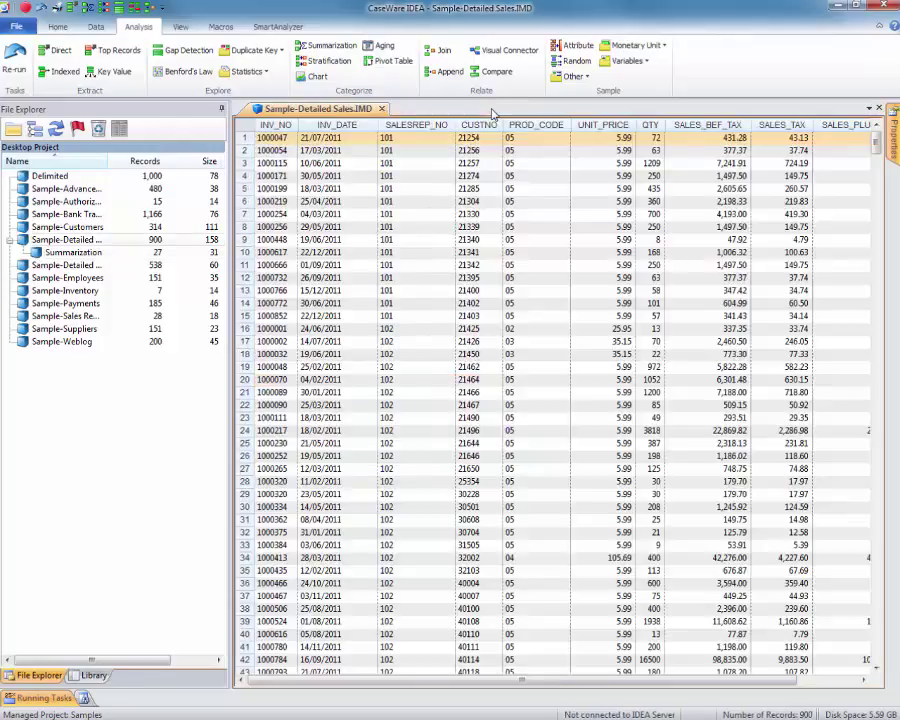
Create a pivot table named Pivot Table with SALESREP_NO as rows and PROD_CODE as columns
click(468, 202)
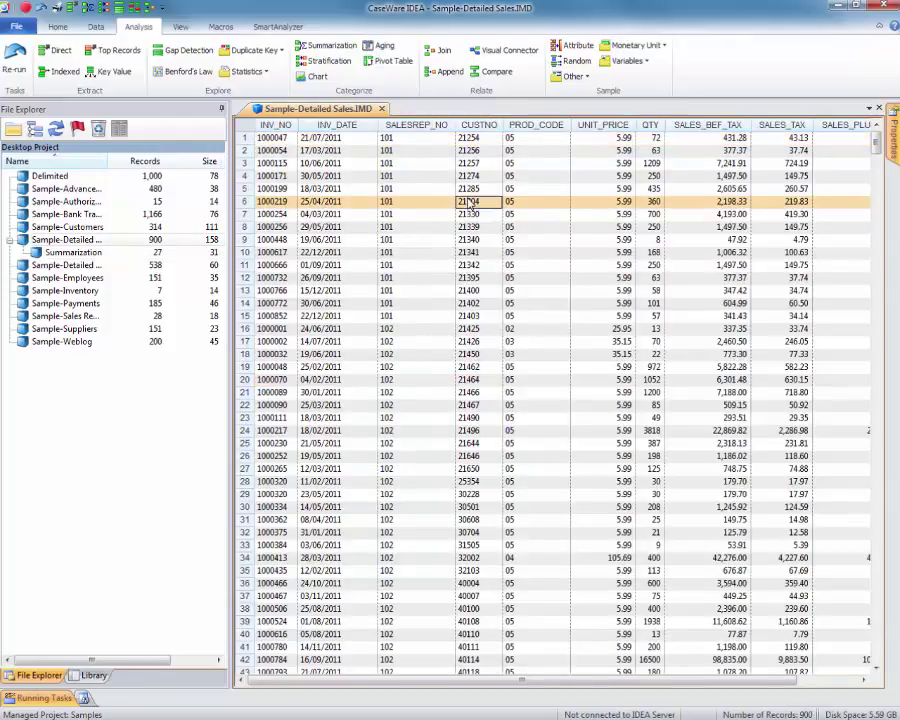
click(394, 62)
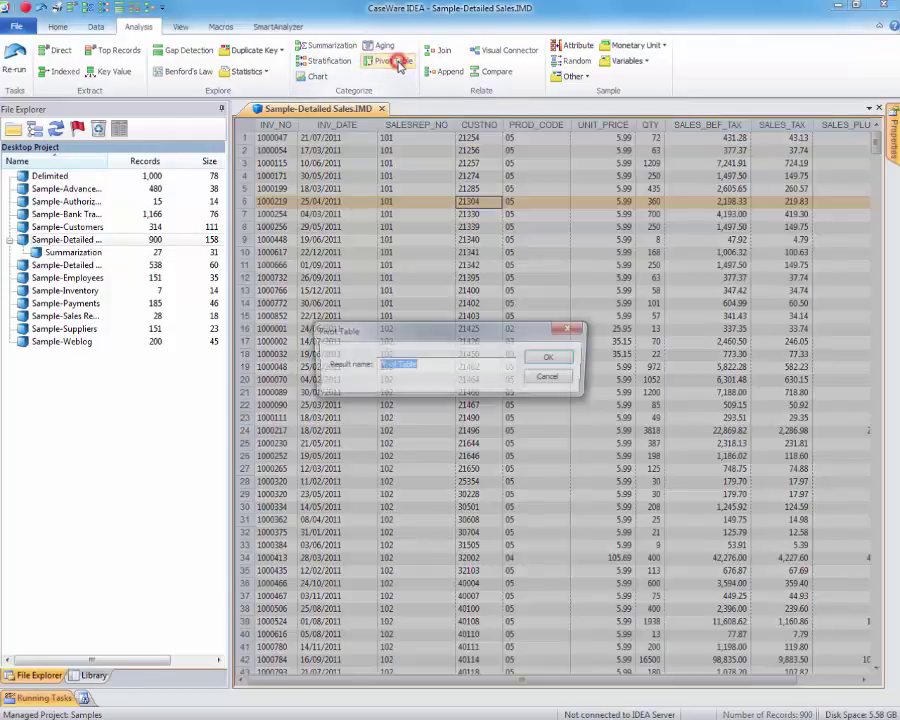
click(551, 360)
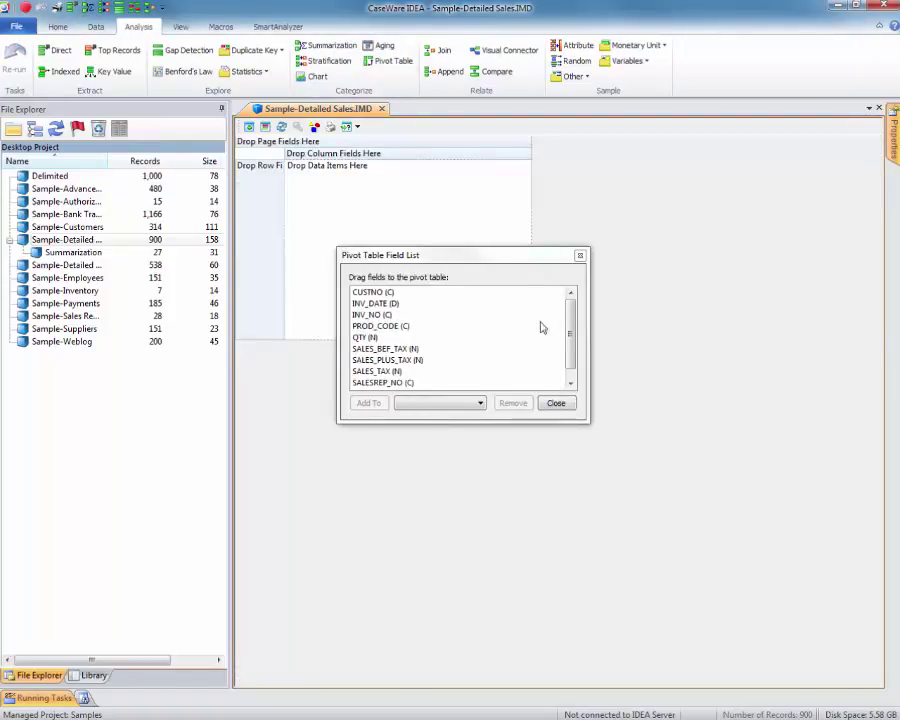
drag(508, 256, 546, 423)
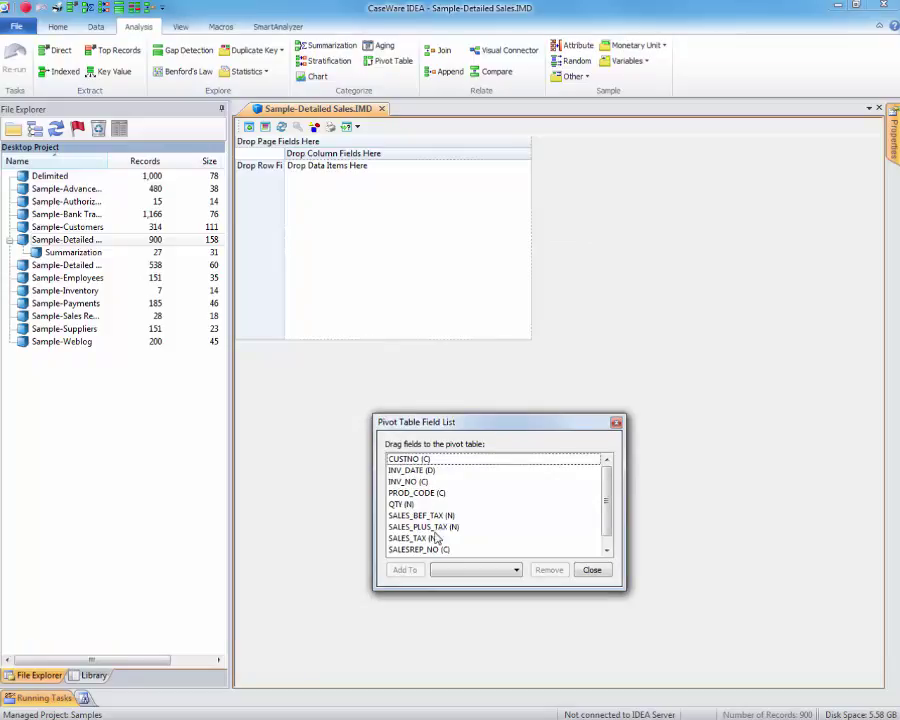
drag(421, 556, 267, 257)
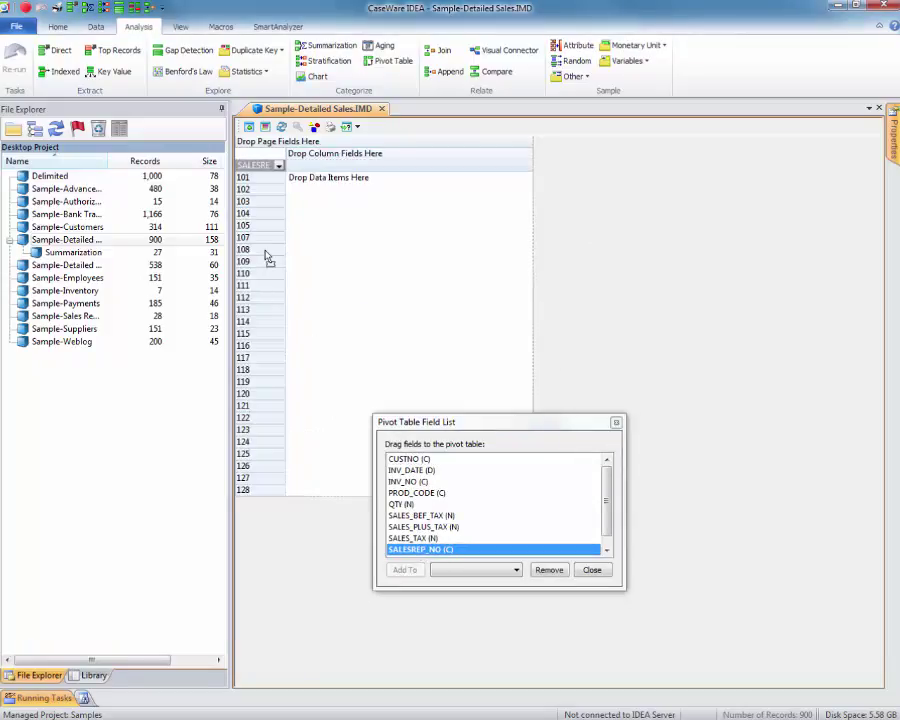
click(607, 548)
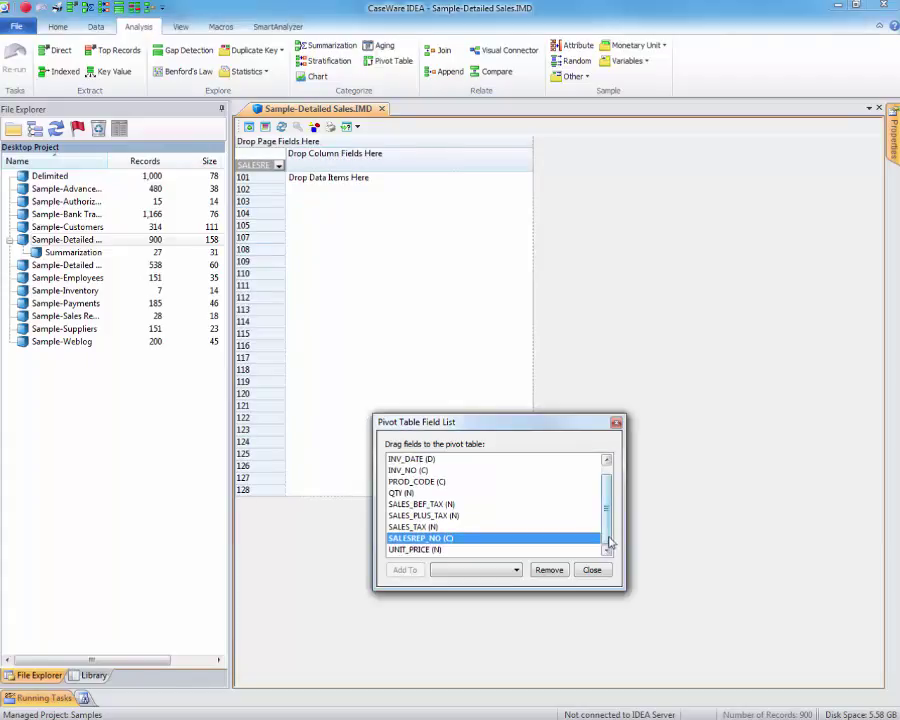
click(606, 459)
drag(415, 493, 404, 165)
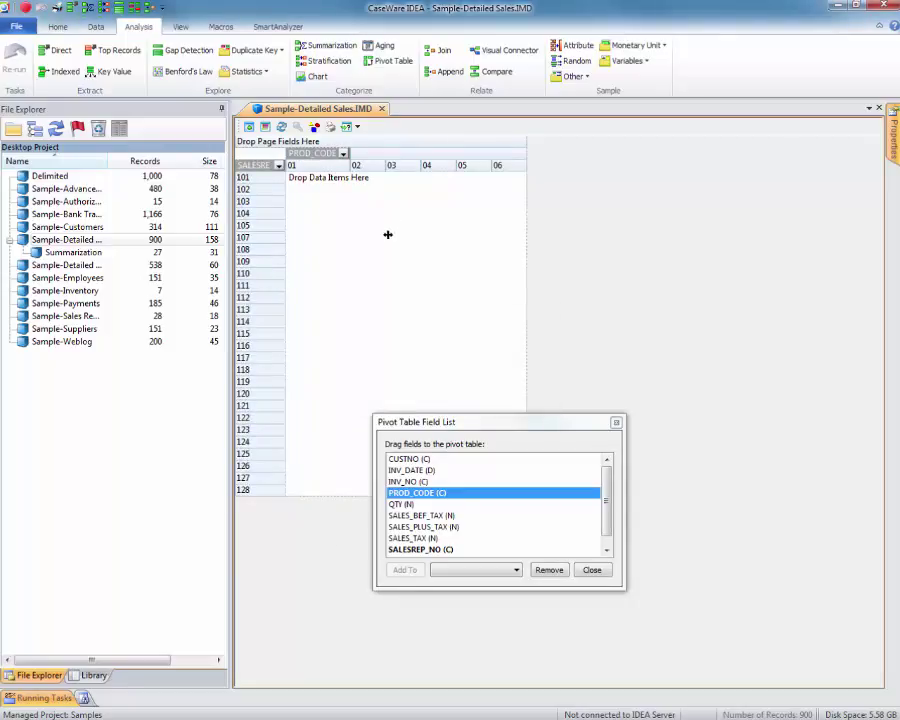
Sum SALES_PLUS_TAX in the pivot table body and close the field list
drag(490, 423, 647, 269)
scroll(614, 380, down, 1)
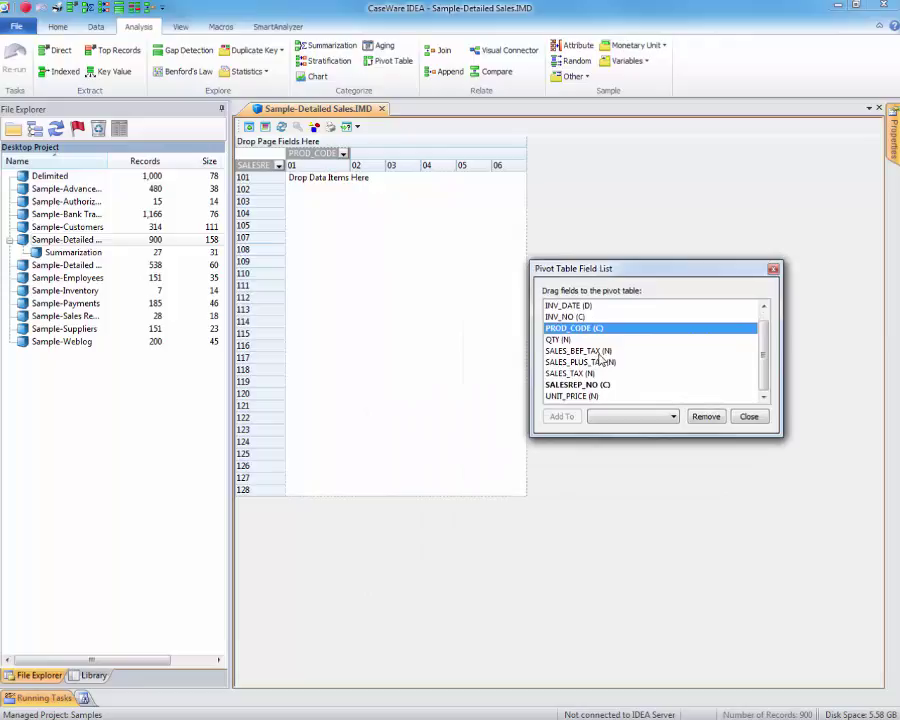
click(598, 362)
drag(598, 362, 323, 263)
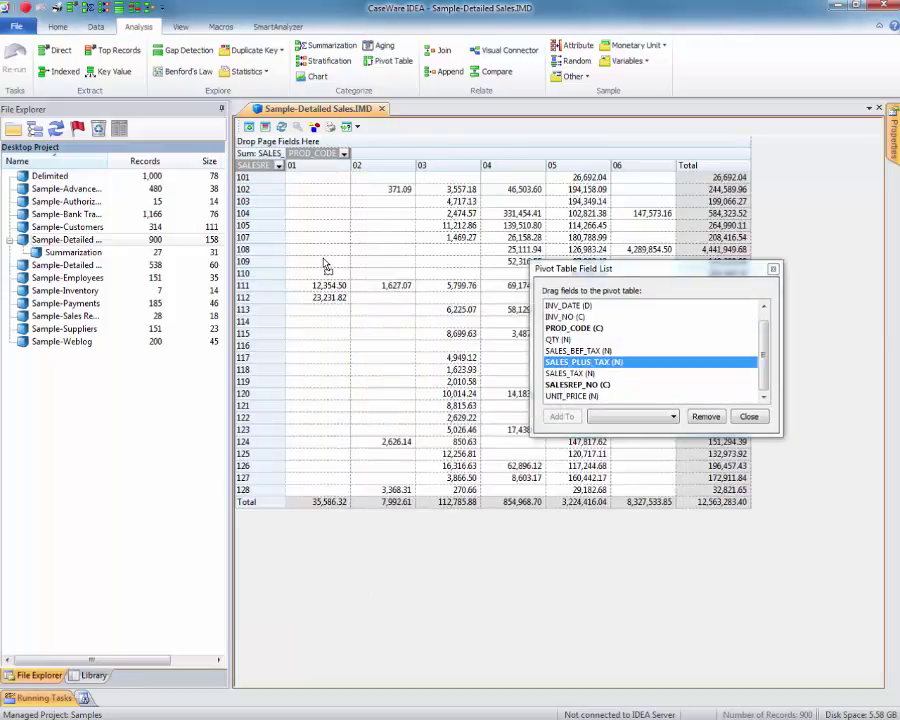
drag(594, 273, 470, 537)
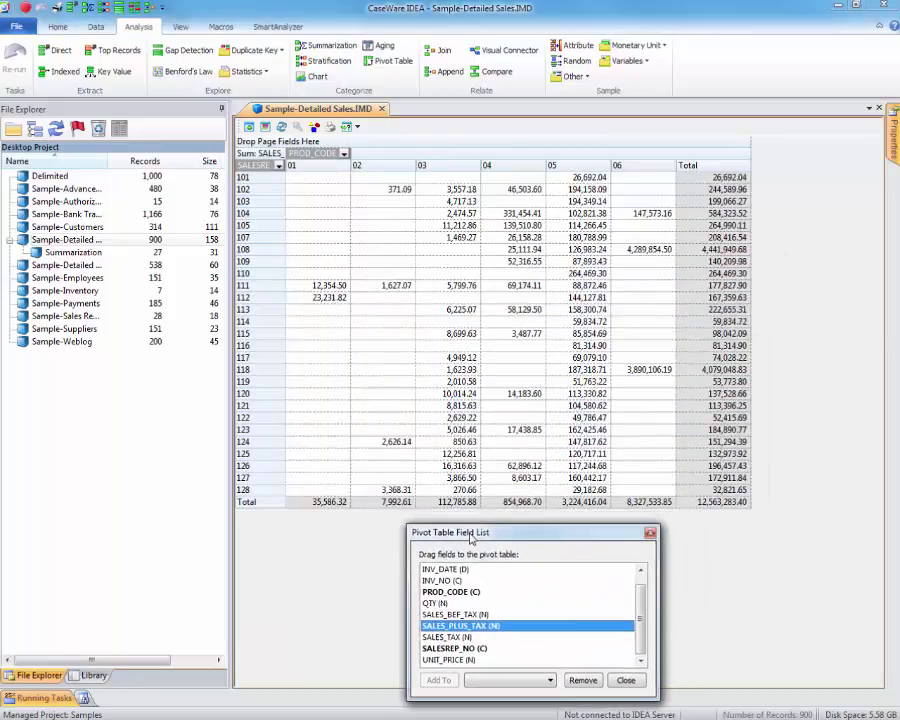
click(629, 682)
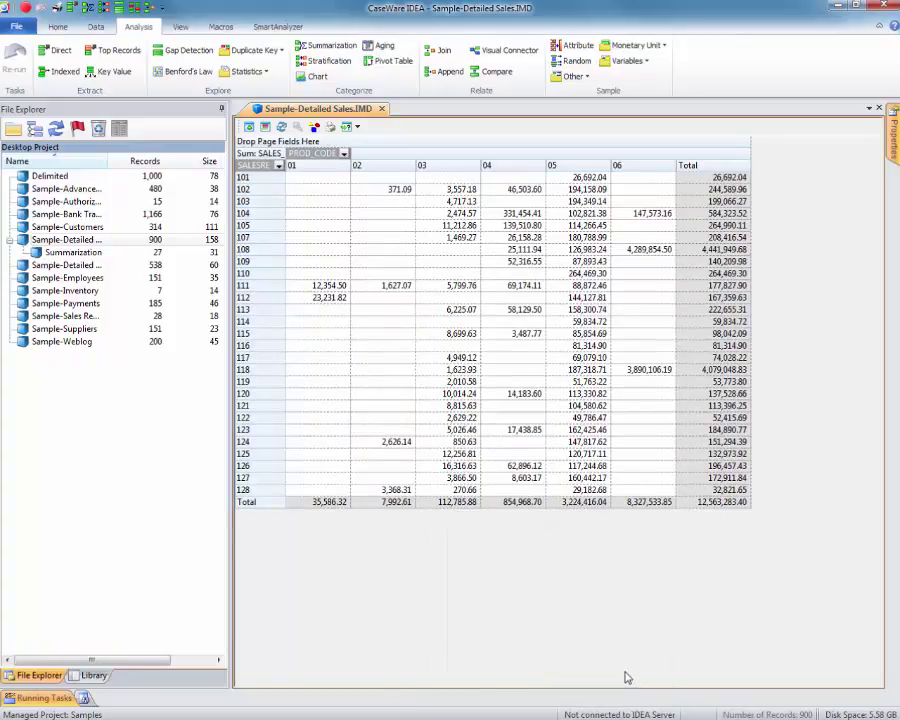
Switch Sample-Detailed Sales from the pivot table back to its data grid
mouse_move(893, 155)
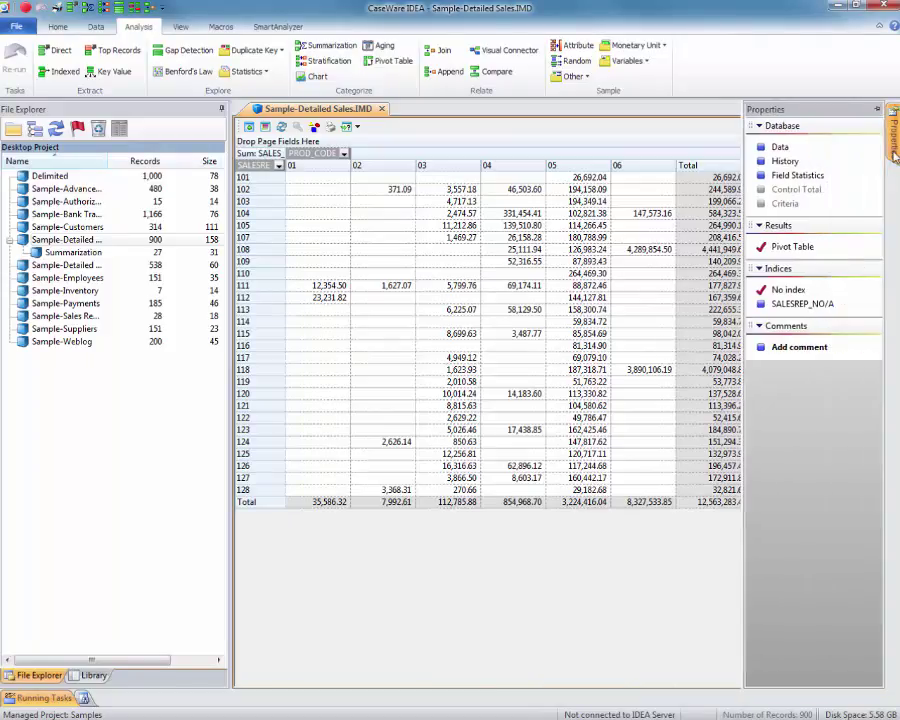
click(780, 148)
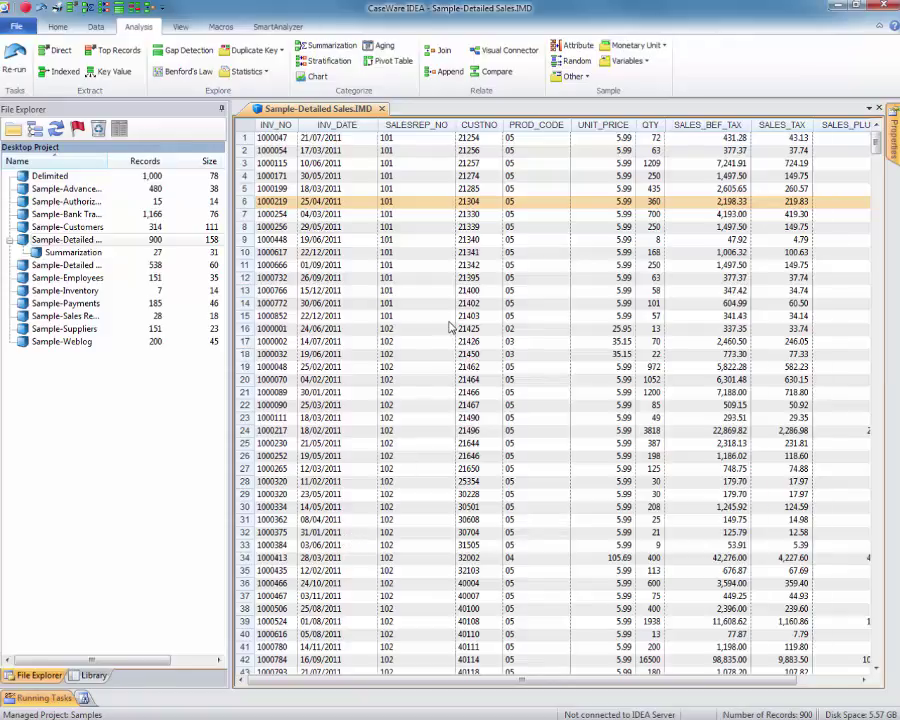
Open Sample-Sales Representatives, select its SALESREP_LAST and SALESREP_FIRST columns, then return to Sample-Detailed Sales
double_click(80, 316)
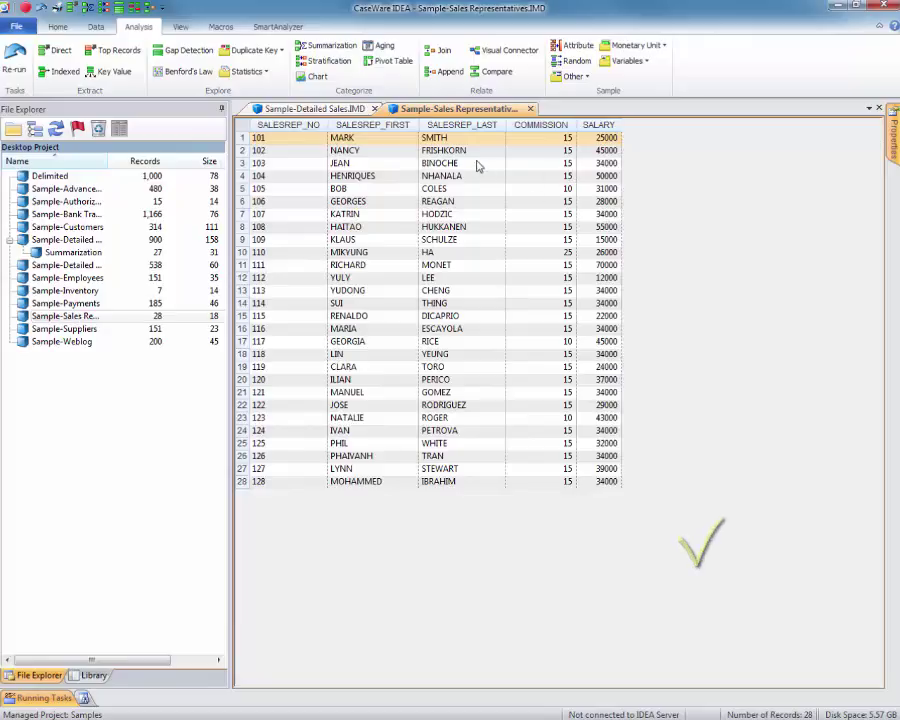
click(462, 124)
click(376, 124)
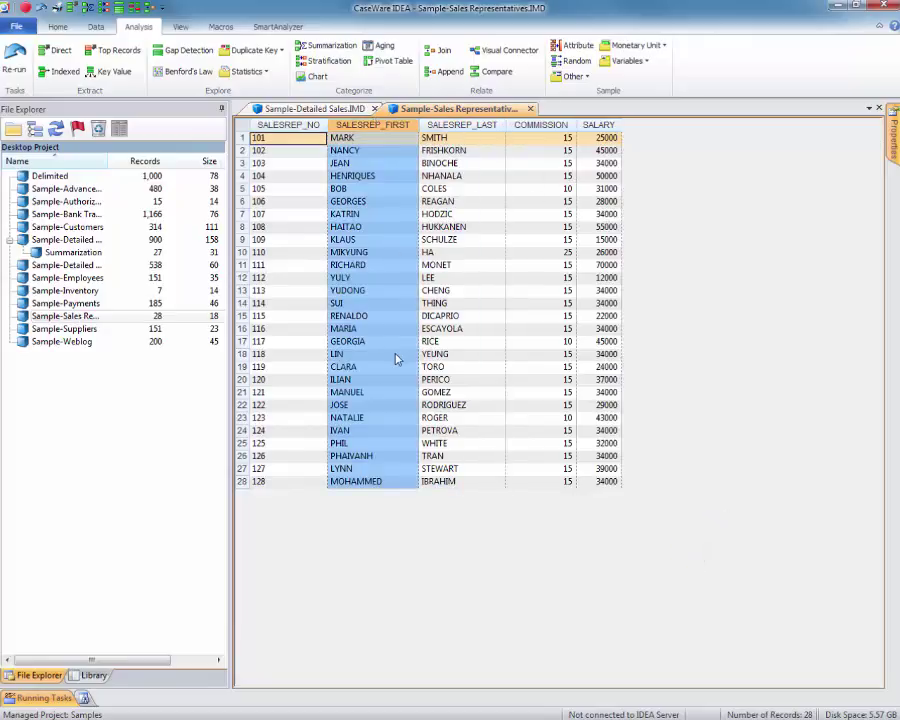
double_click(66, 240)
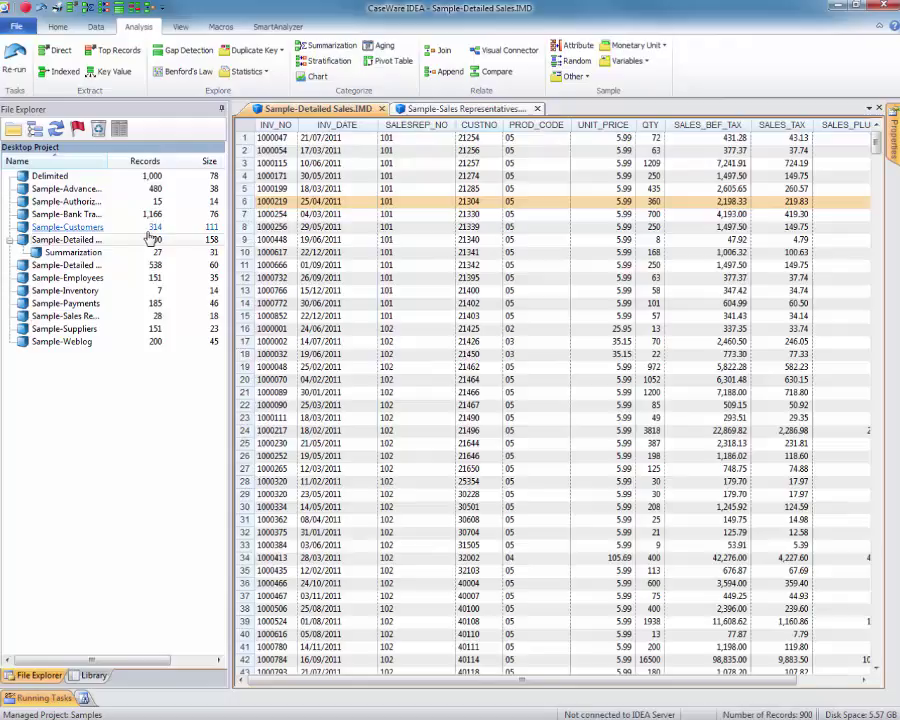
Pick Sample-Sales Representatives as the secondary file and name the output Detailed Sales and Sales Rep Names
click(445, 54)
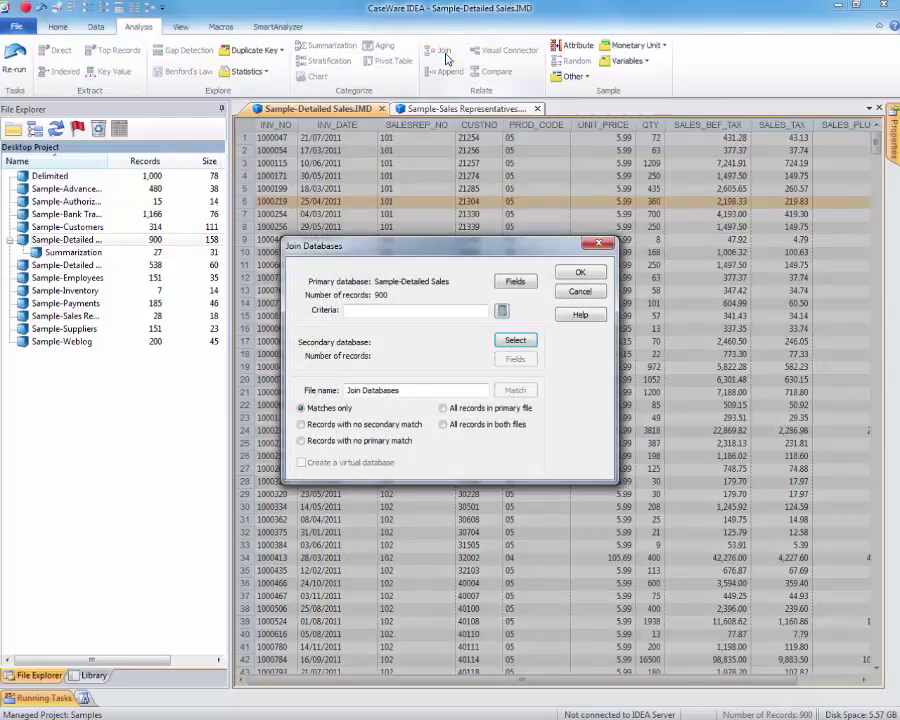
click(516, 341)
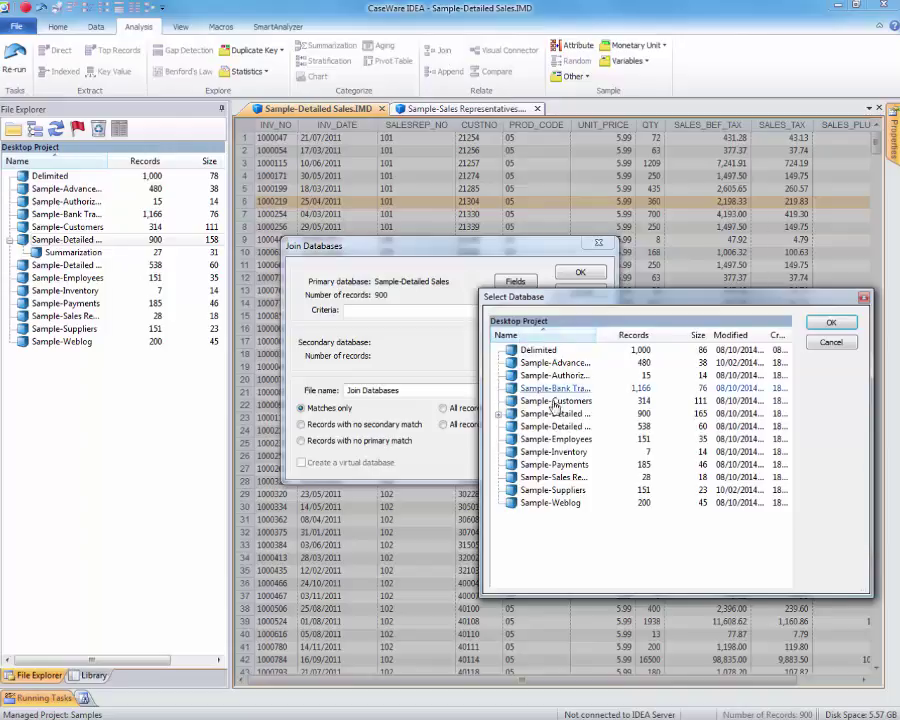
double_click(556, 478)
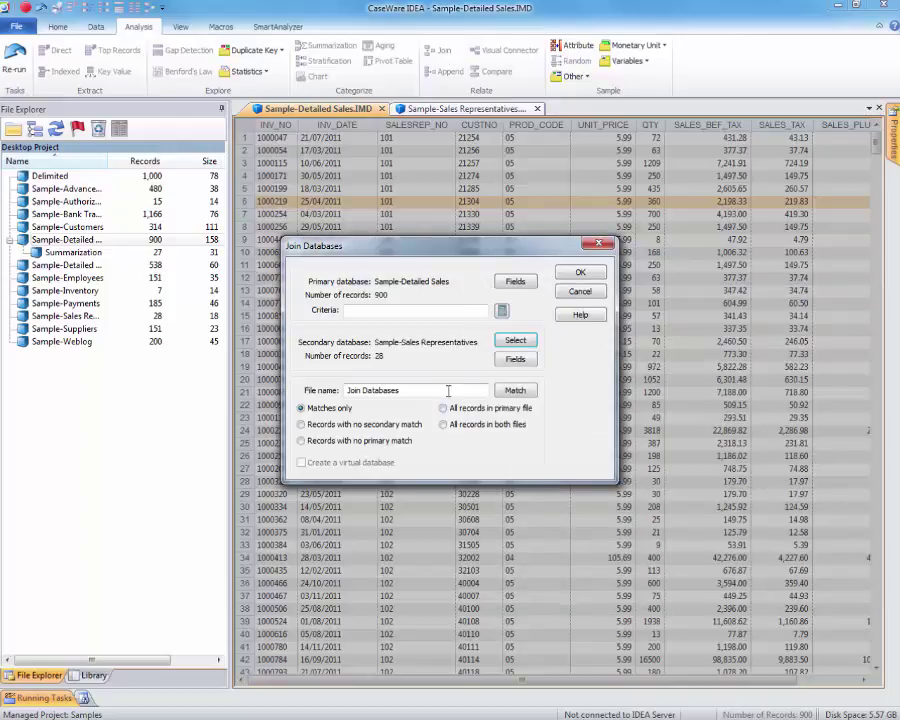
drag(486, 390, 262, 380)
text(Det)
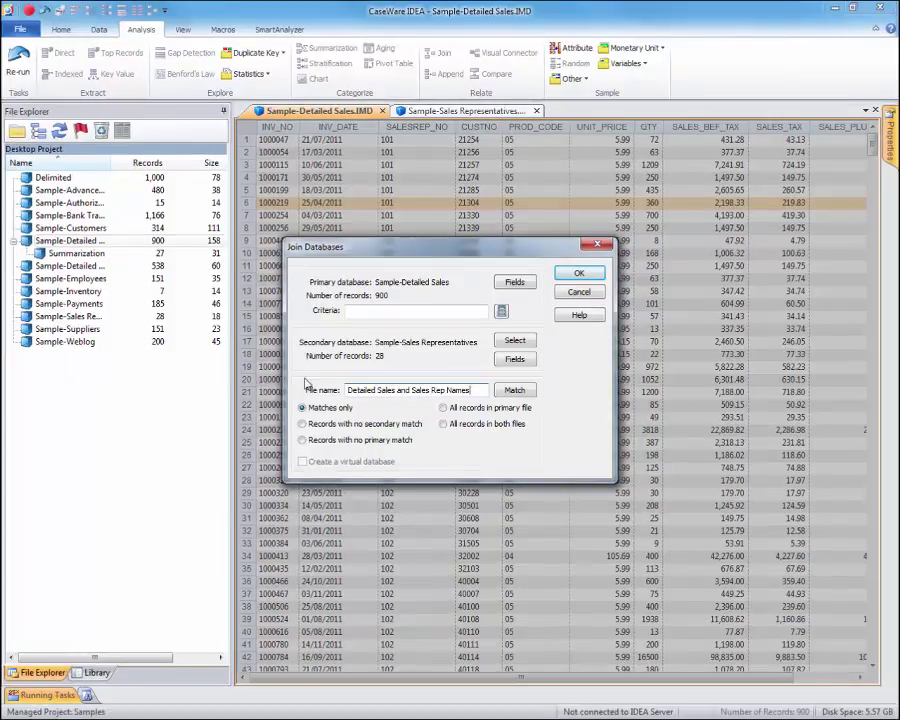
Match the two databases on SALESREP_NO in both files
click(514, 390)
click(351, 311)
click(353, 309)
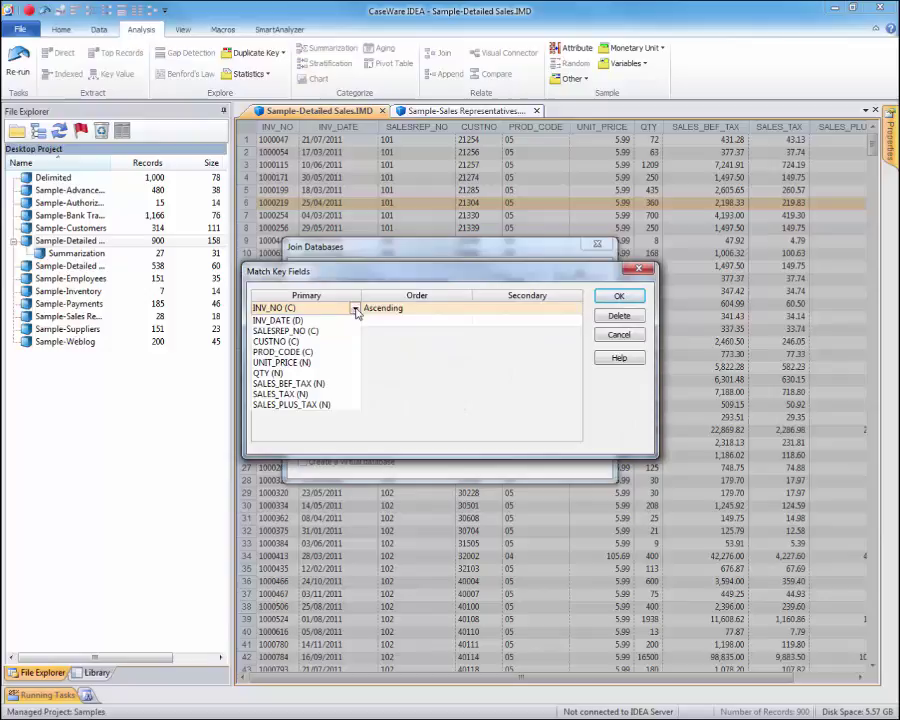
click(285, 331)
click(576, 309)
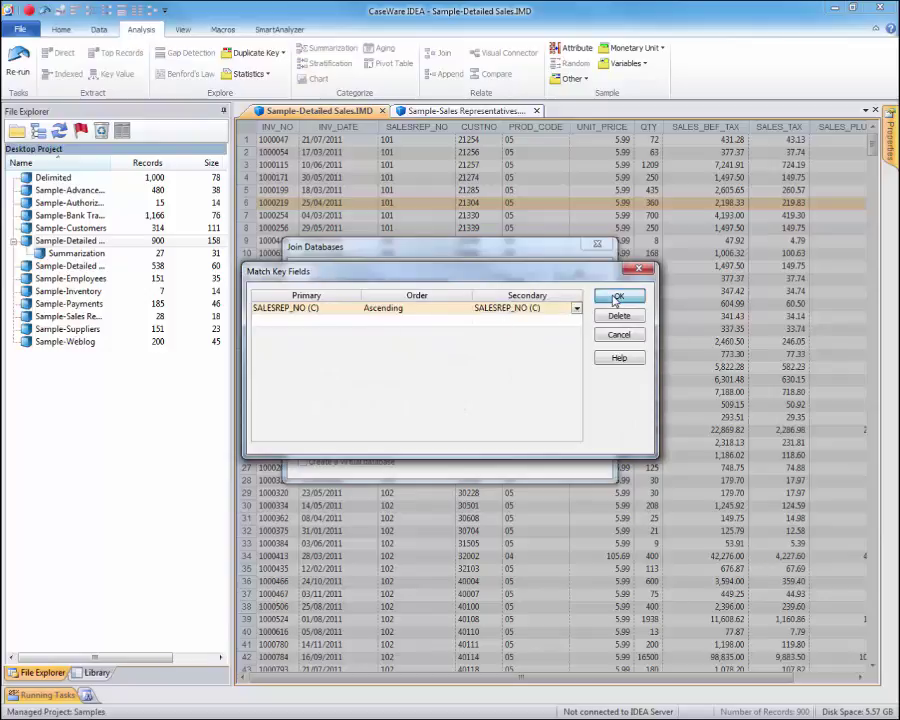
click(614, 298)
Limit primary fields to INV_NO, INV_DATE, SALESREP_NO, PROD_CODE and SALES_PLUS_TAX
click(513, 283)
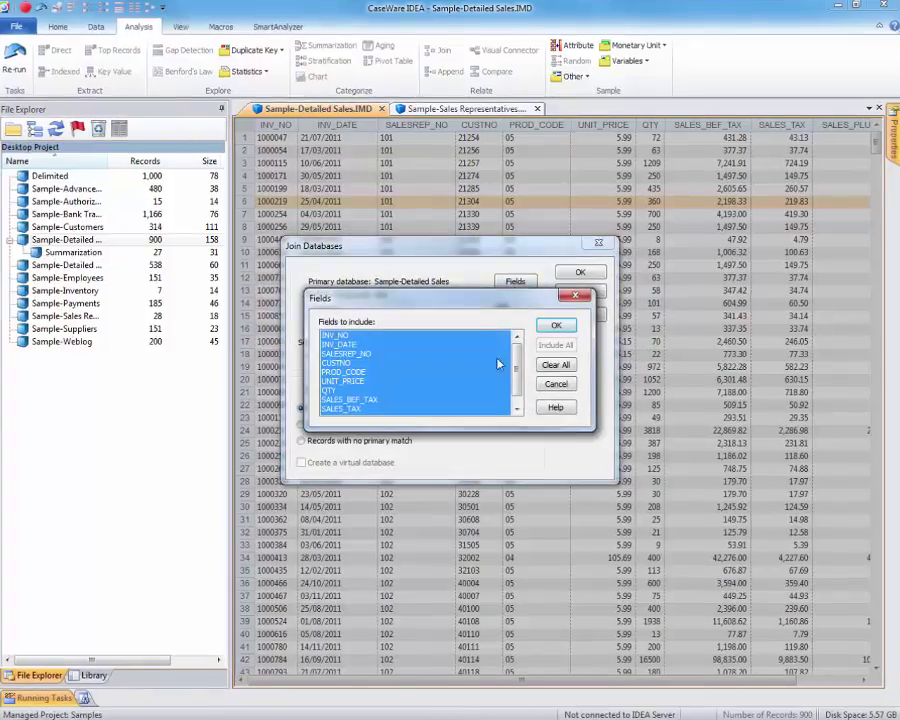
click(554, 364)
click(338, 336)
drag(339, 337, 360, 372)
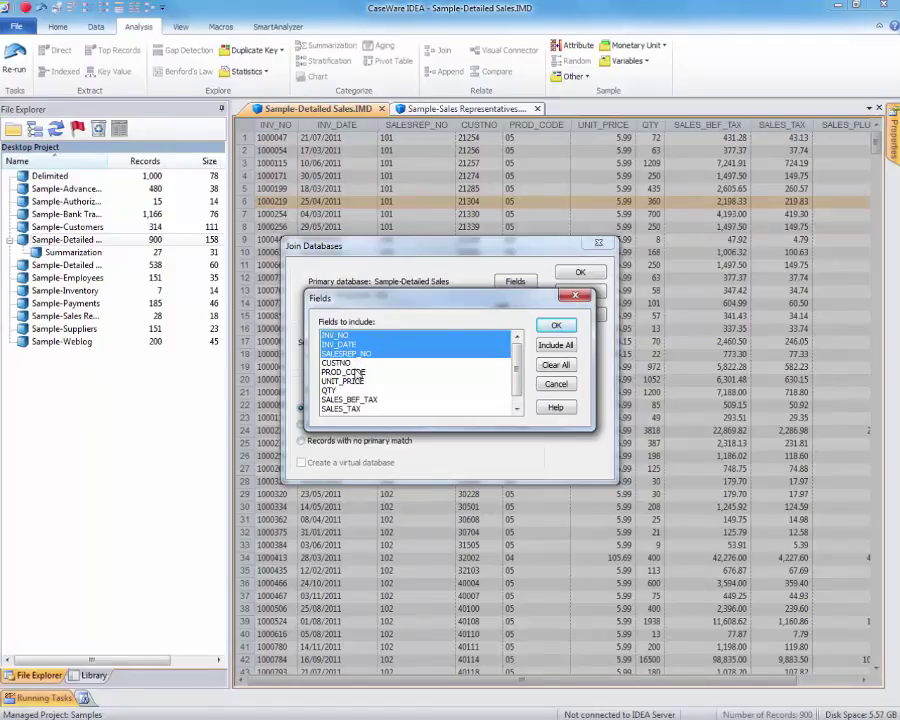
click(343, 371)
click(517, 409)
click(505, 408)
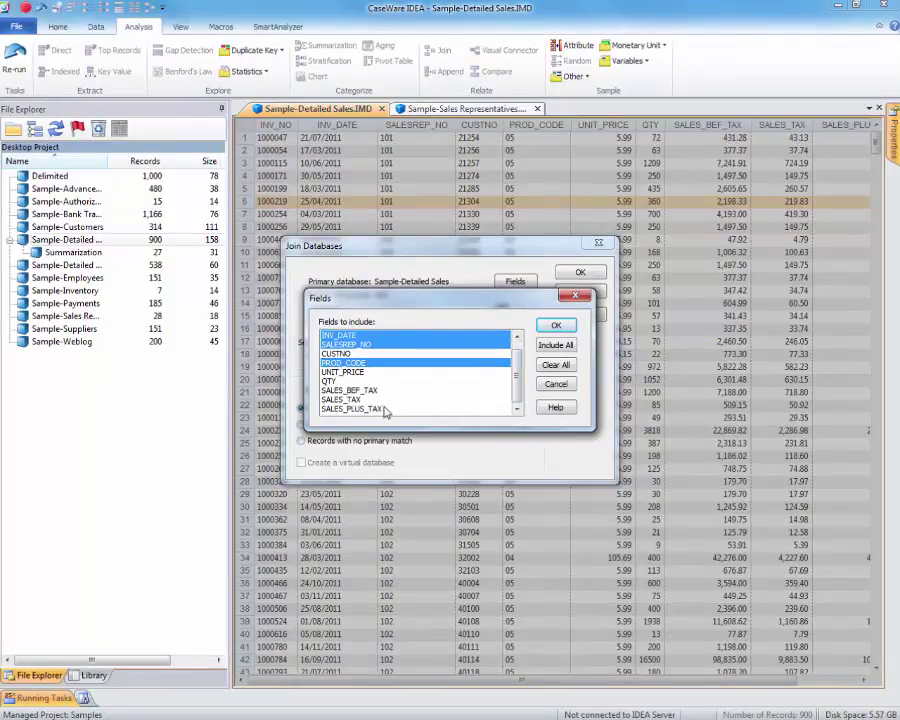
click(559, 326)
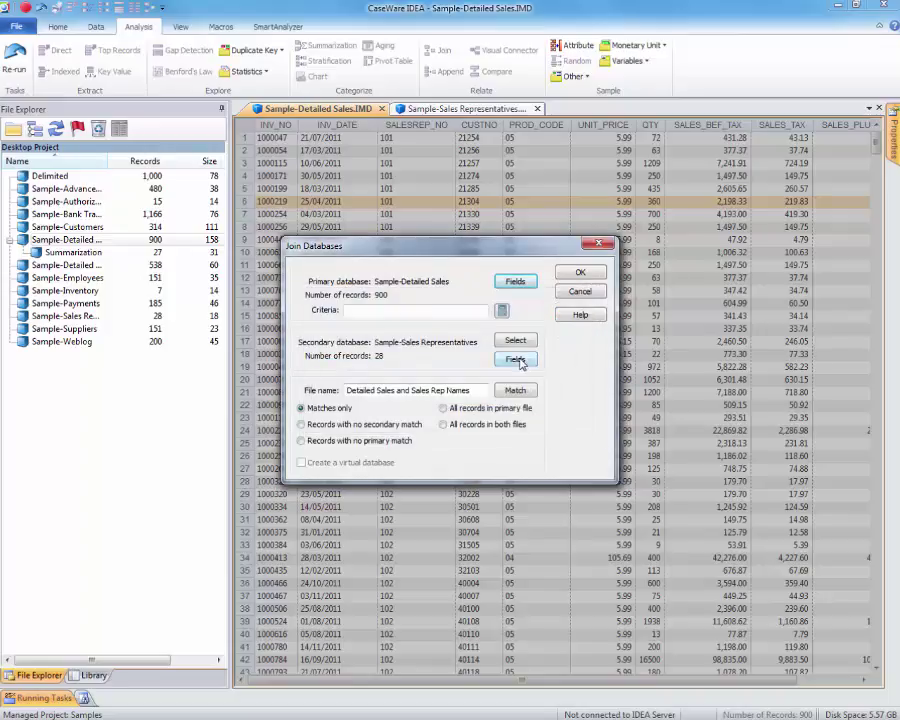
Include only SALESREP_FIRST and SALESREP_LAST from the secondary file and run the join
click(515, 360)
click(555, 364)
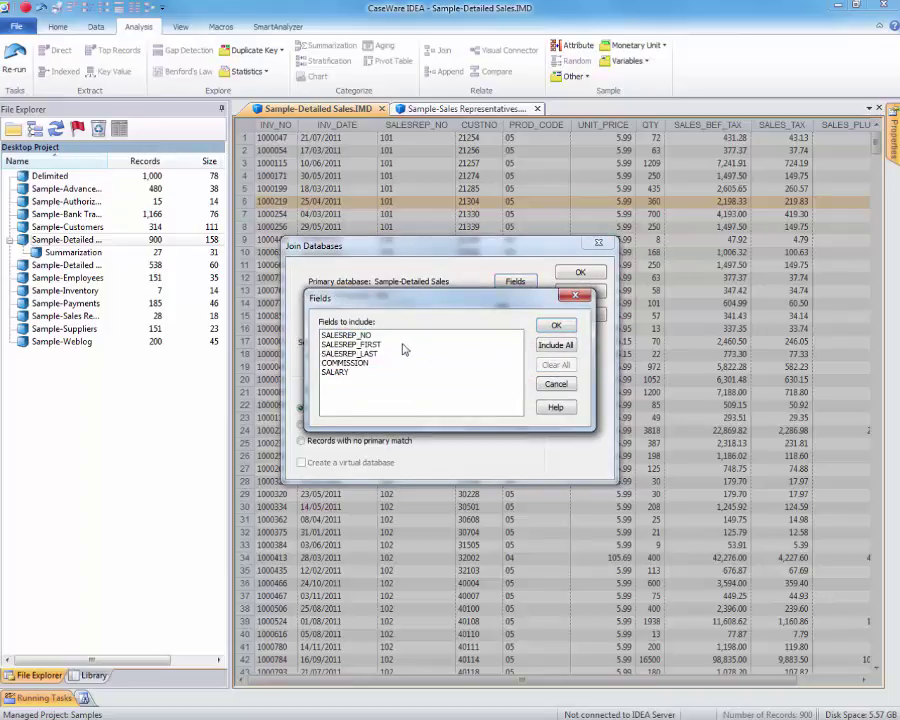
click(404, 345)
click(404, 354)
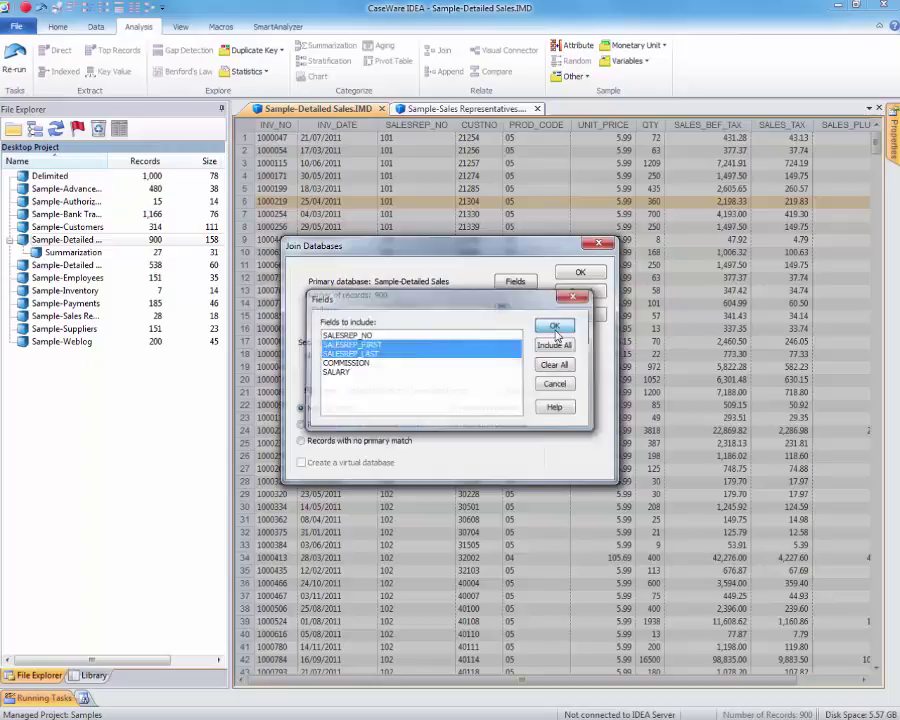
click(557, 327)
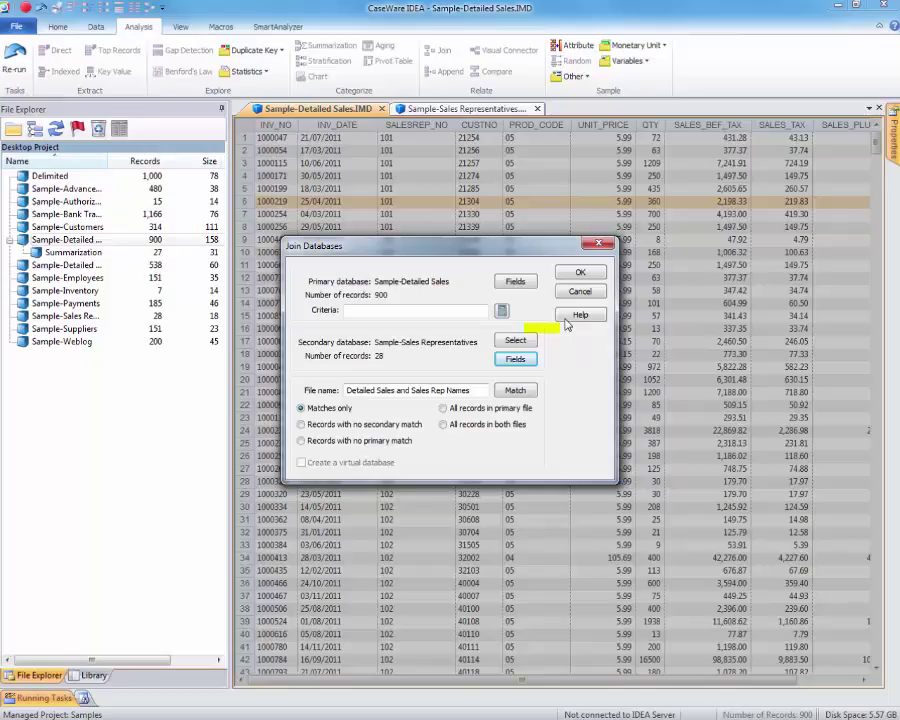
click(590, 272)
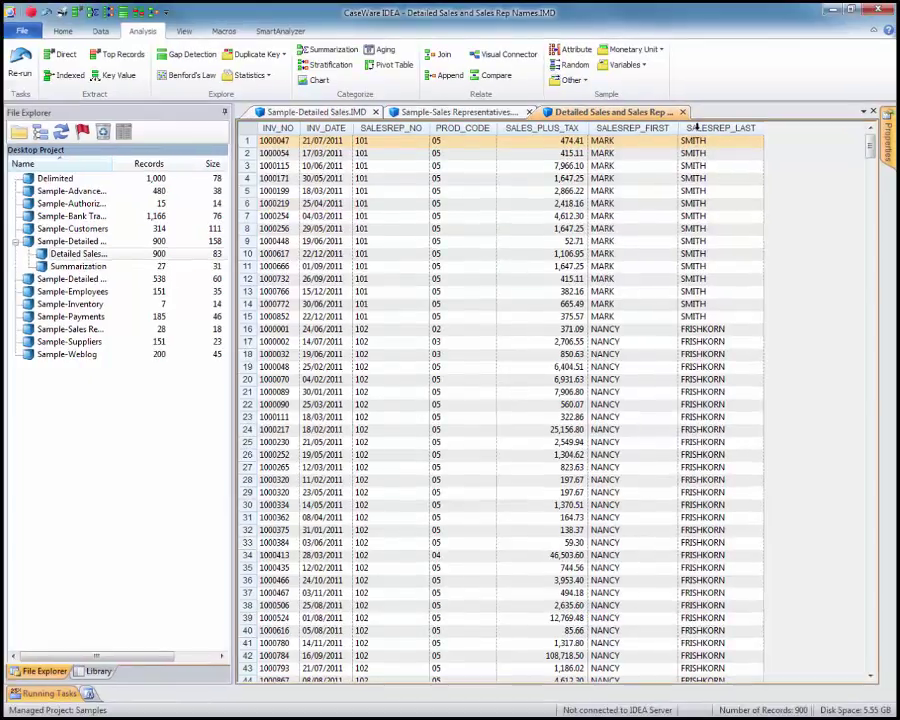
Move SALESREP_NO, SALESREP_FIRST and SALESREP_LAST ahead of INV_NO as the first three columns
click(700, 124)
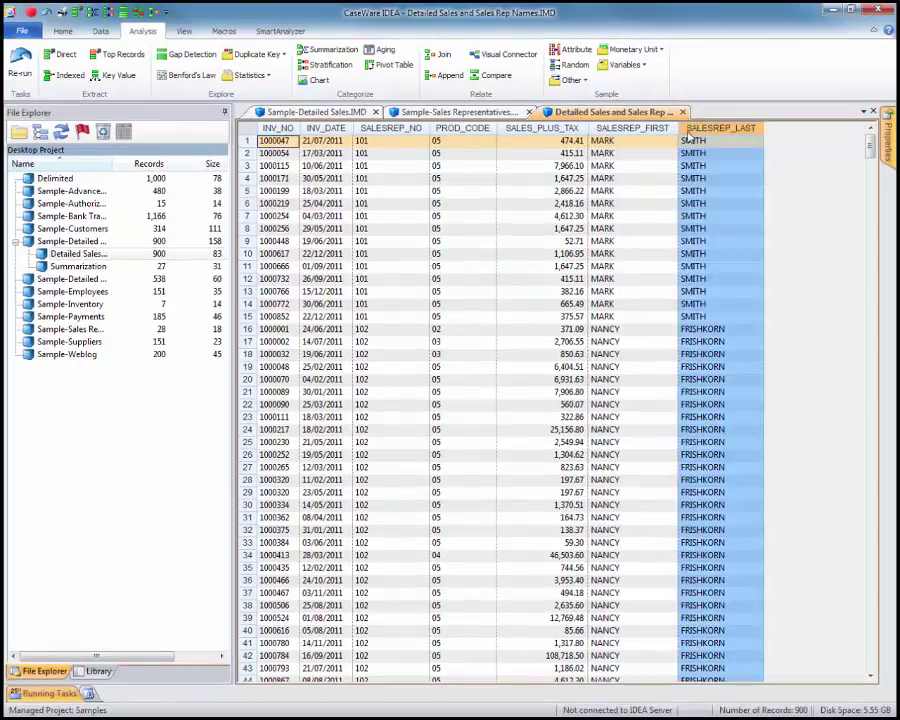
shift+click(662, 128)
drag(666, 130, 255, 140)
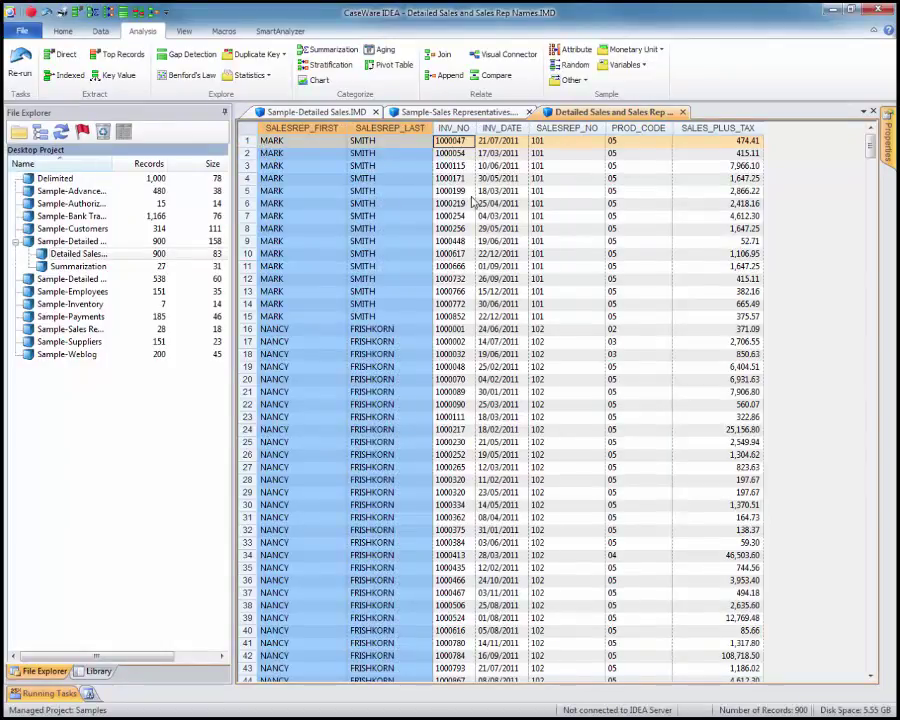
click(566, 128)
drag(566, 128, 280, 150)
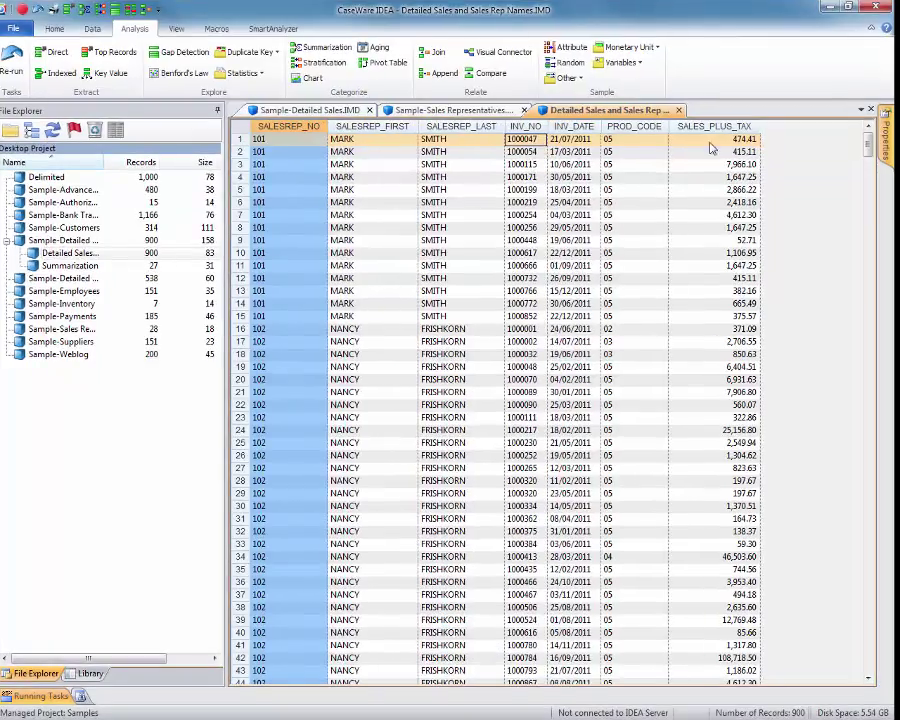
mouse_move(886, 145)
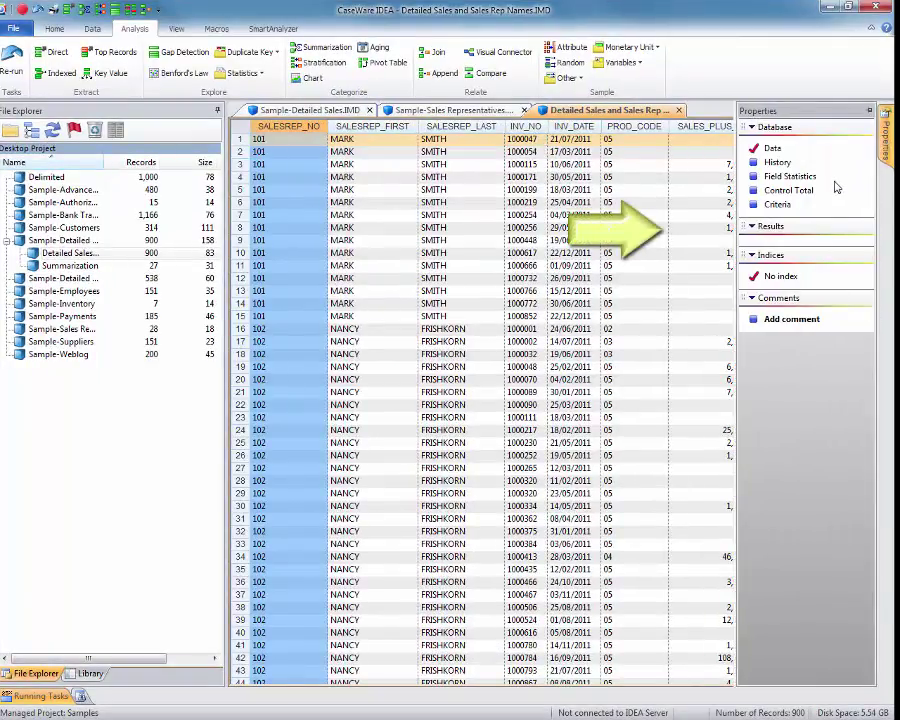
Create field statistics for all fields and review the record with negative SALES_PLUS_TAX
click(795, 176)
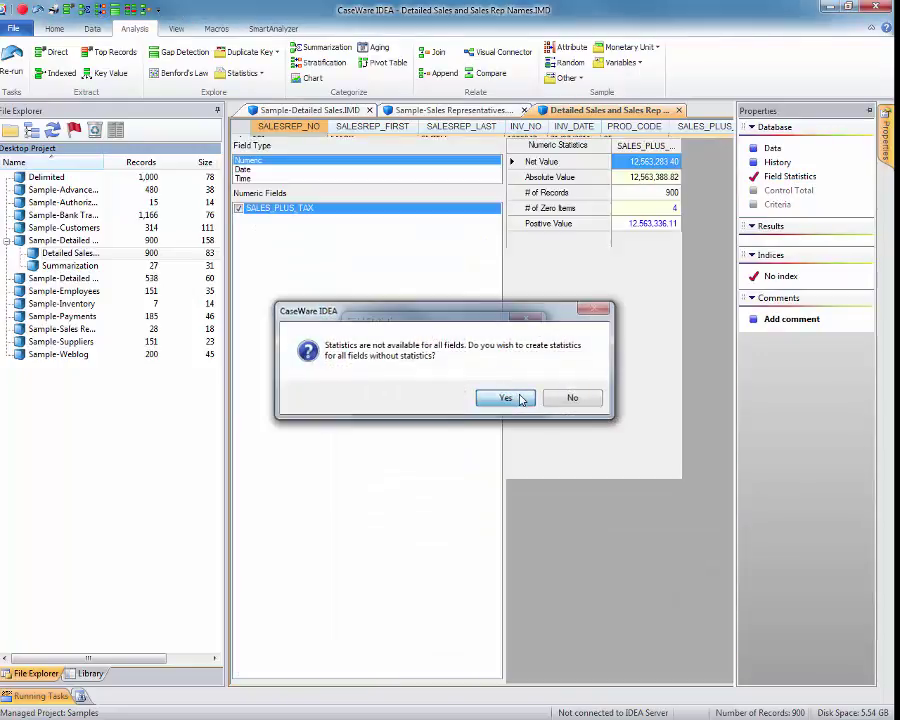
click(519, 398)
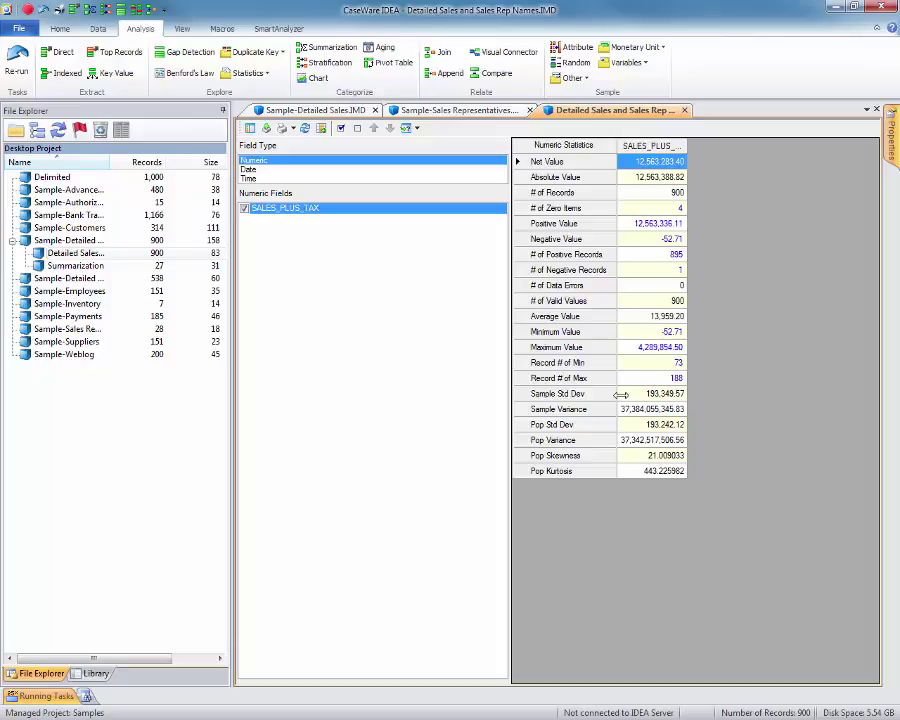
double_click(668, 239)
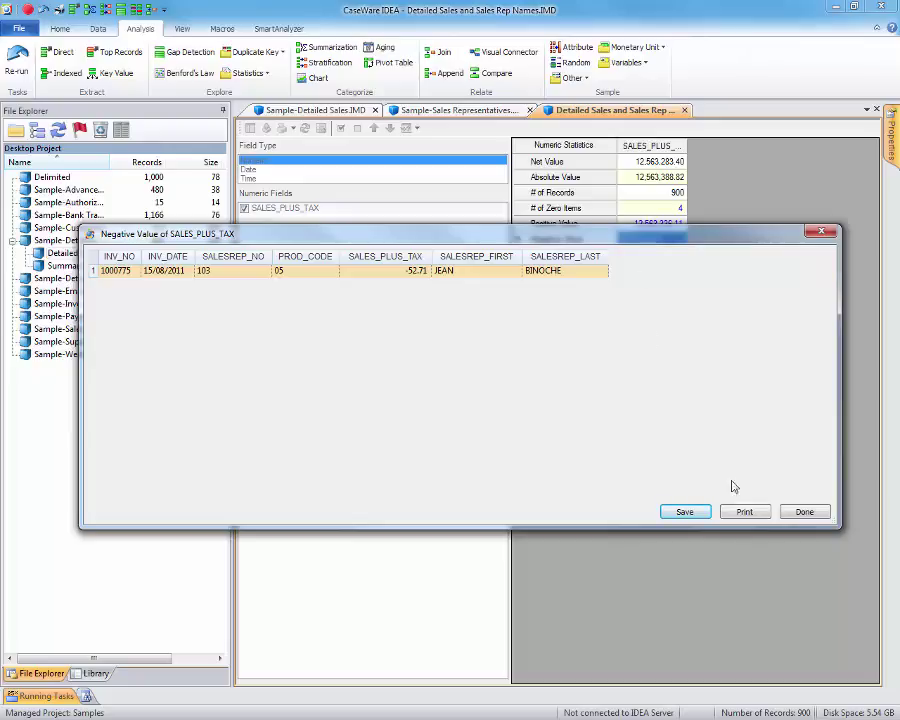
click(804, 511)
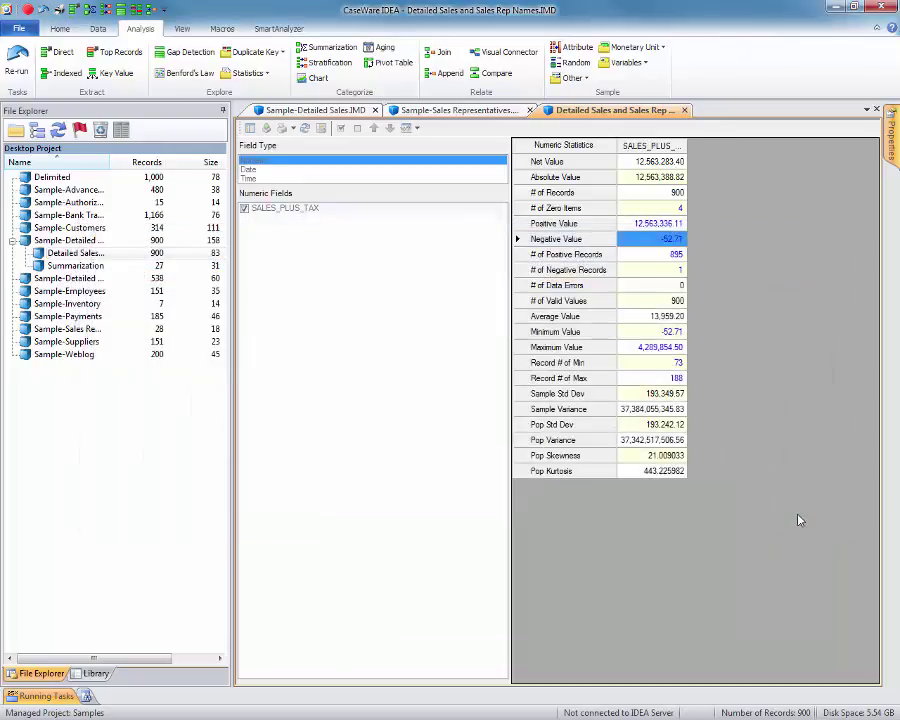
Show the INV_DATE date statistics and review the invoices dated on a Sunday
click(386, 170)
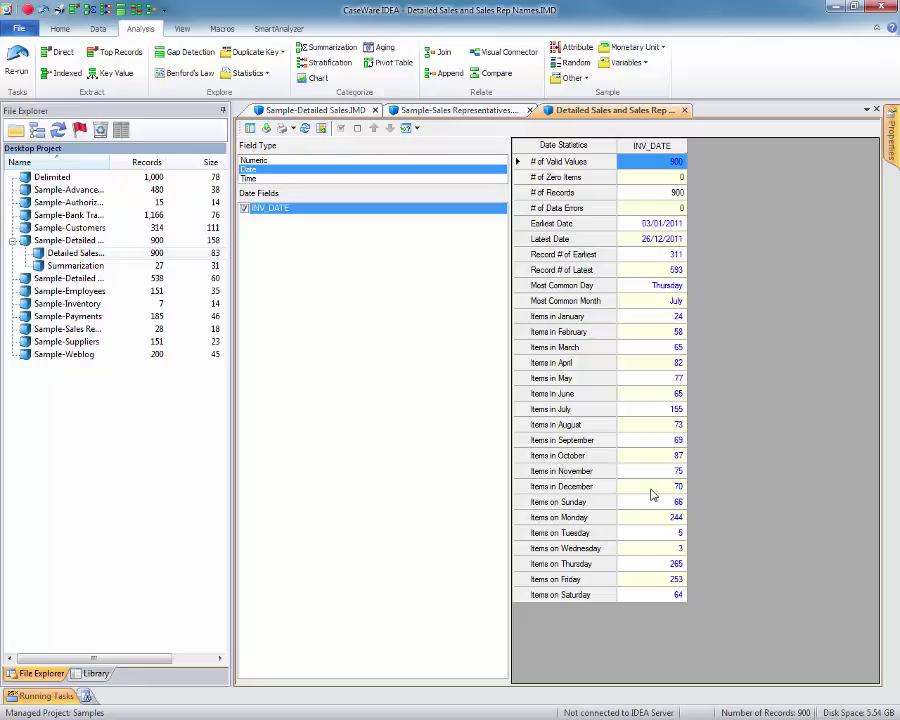
double_click(675, 504)
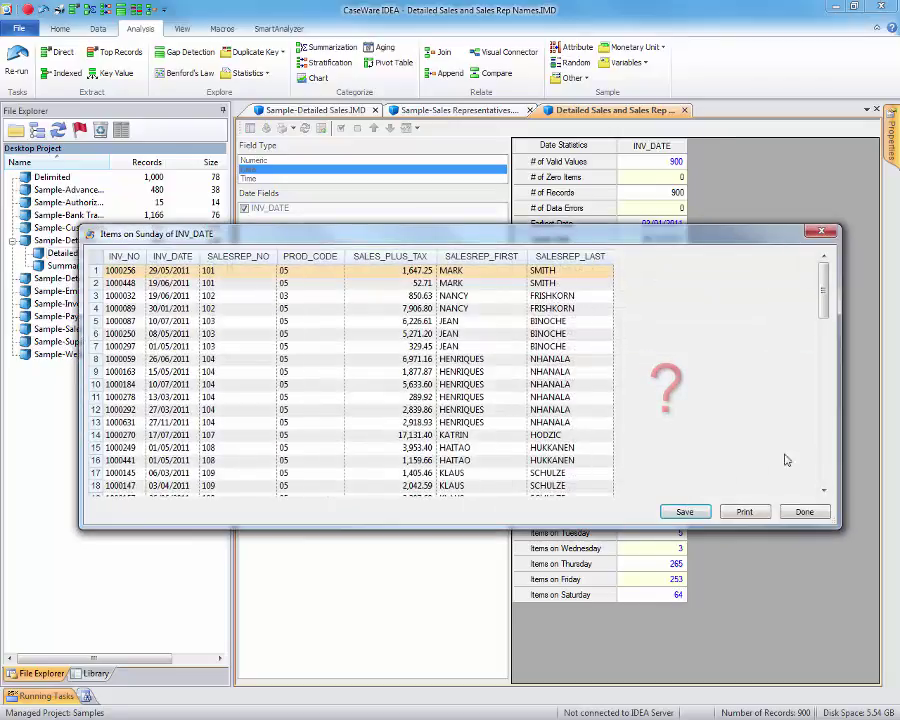
scroll(838, 470, down, 6)
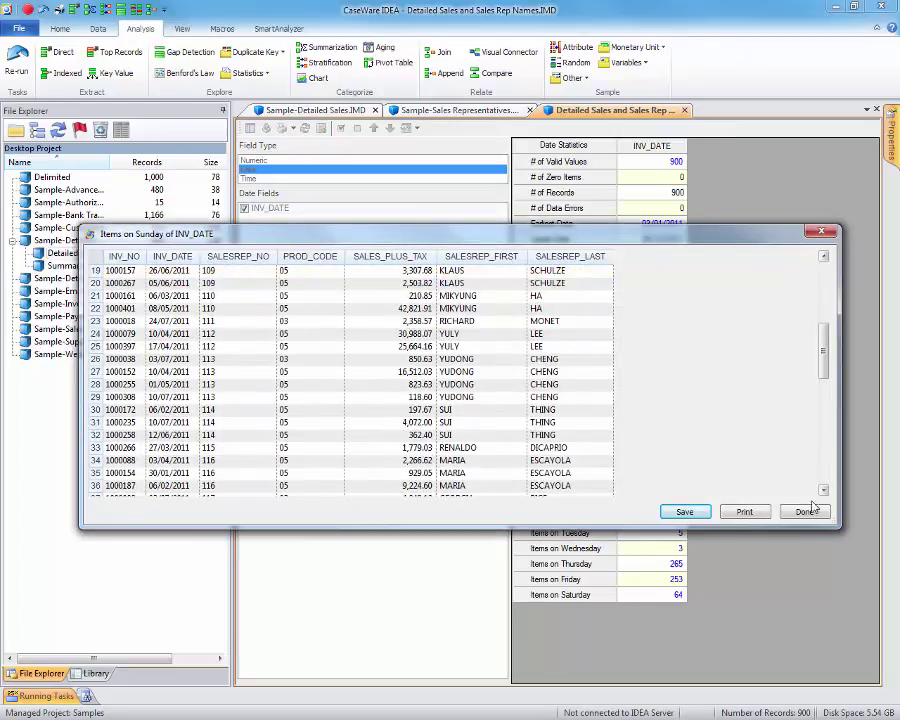
click(806, 512)
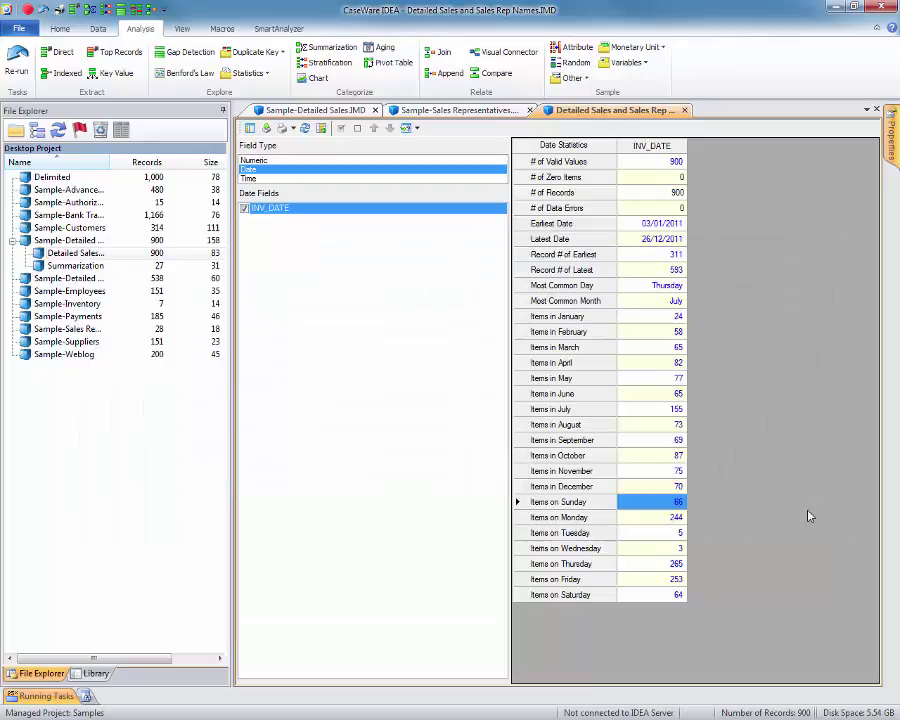
Set SALES_PLUS_TAX as the joined database's control total field, giving 12,563,283.40
click(891, 137)
click(776, 148)
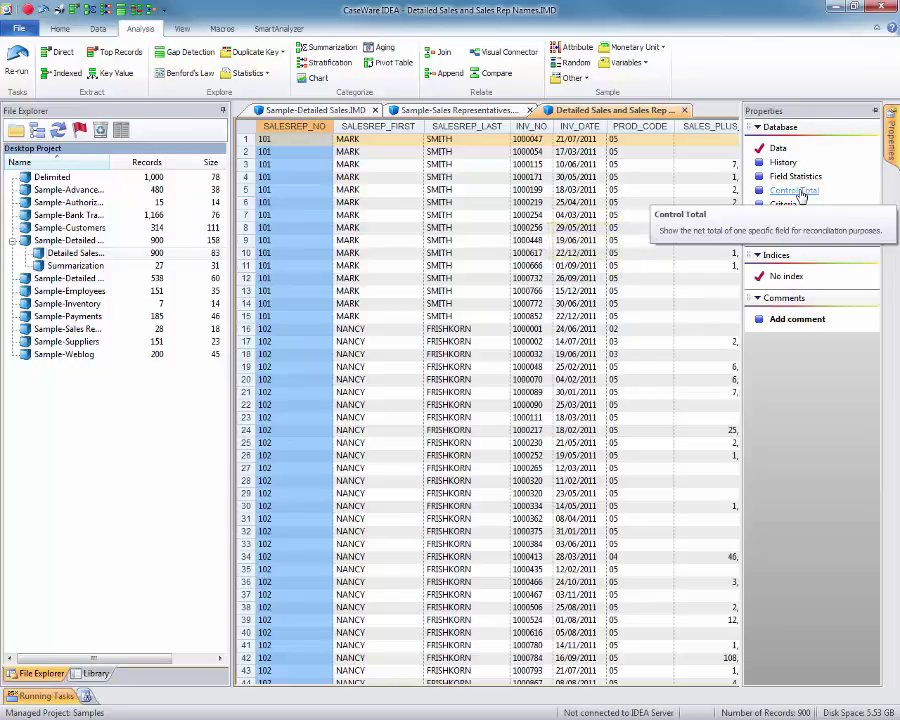
click(798, 193)
click(380, 328)
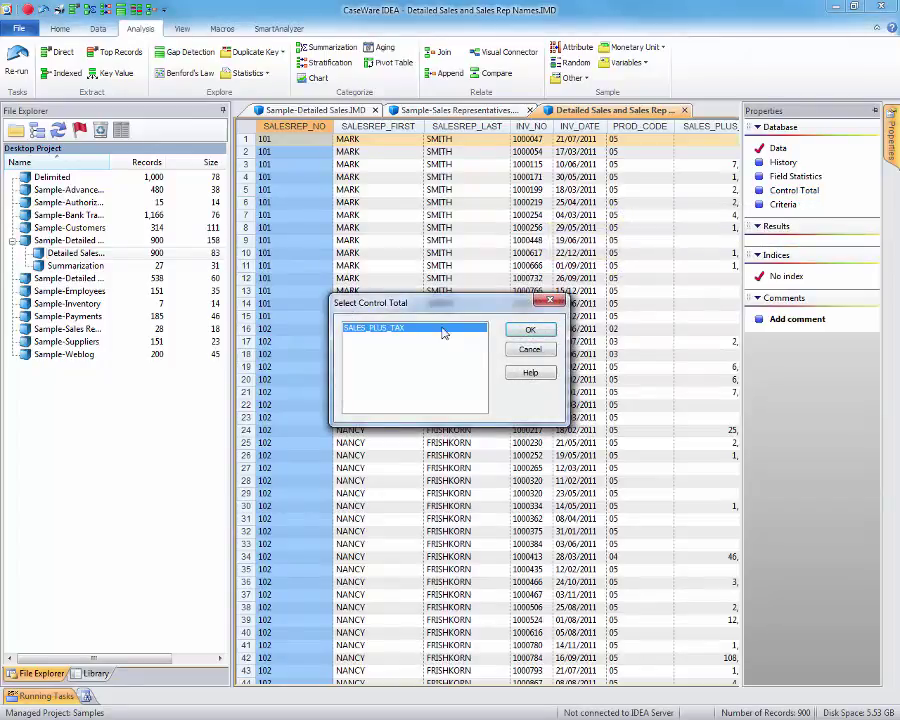
click(530, 330)
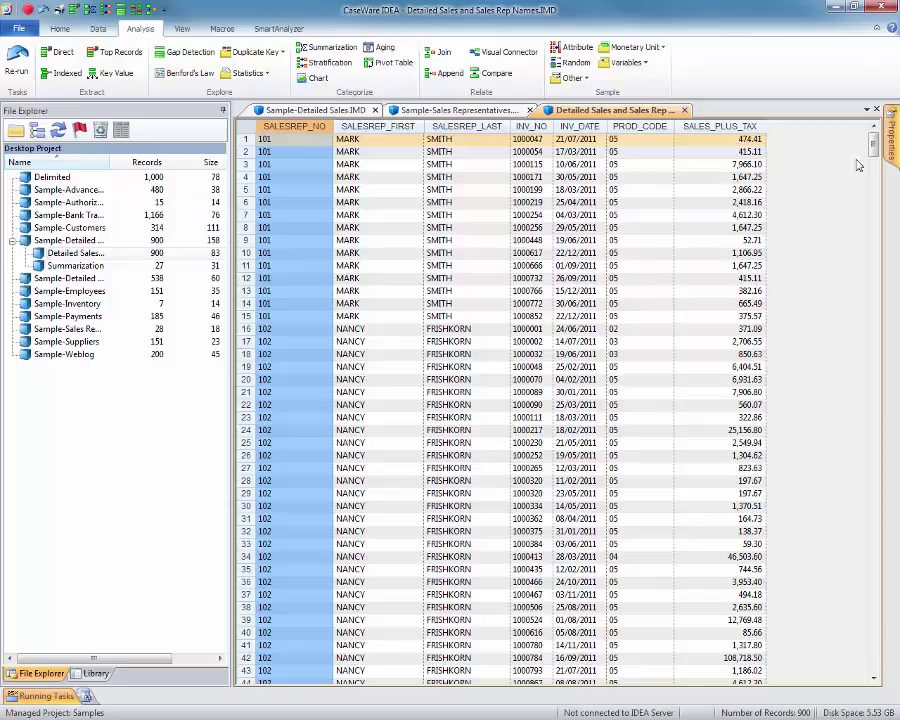
mouse_move(893, 125)
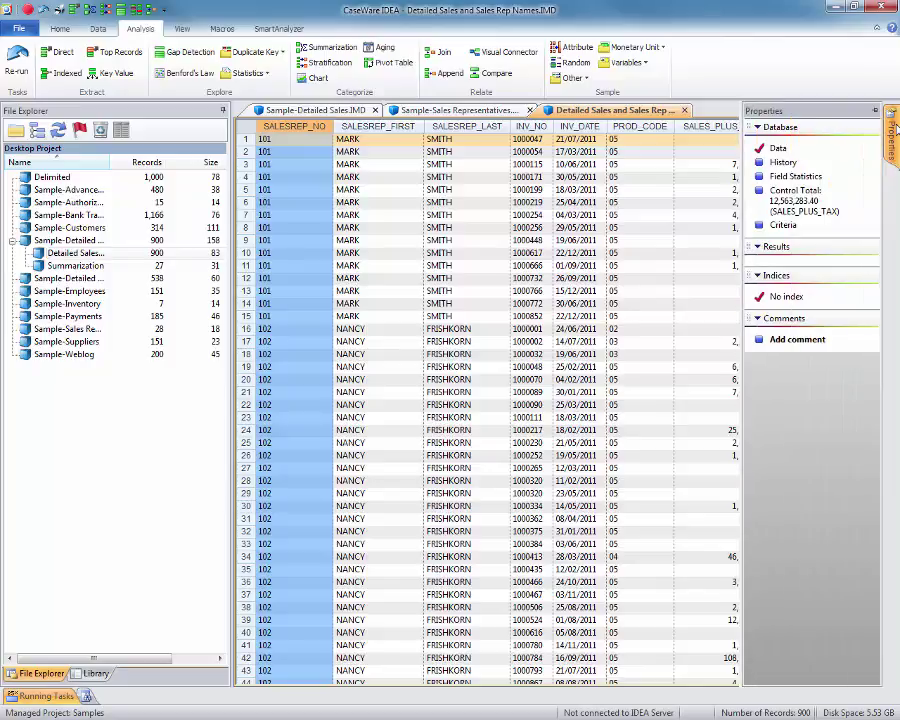
View the joined database's history, expanding the Import from Excel and Join Databases entries
click(795, 164)
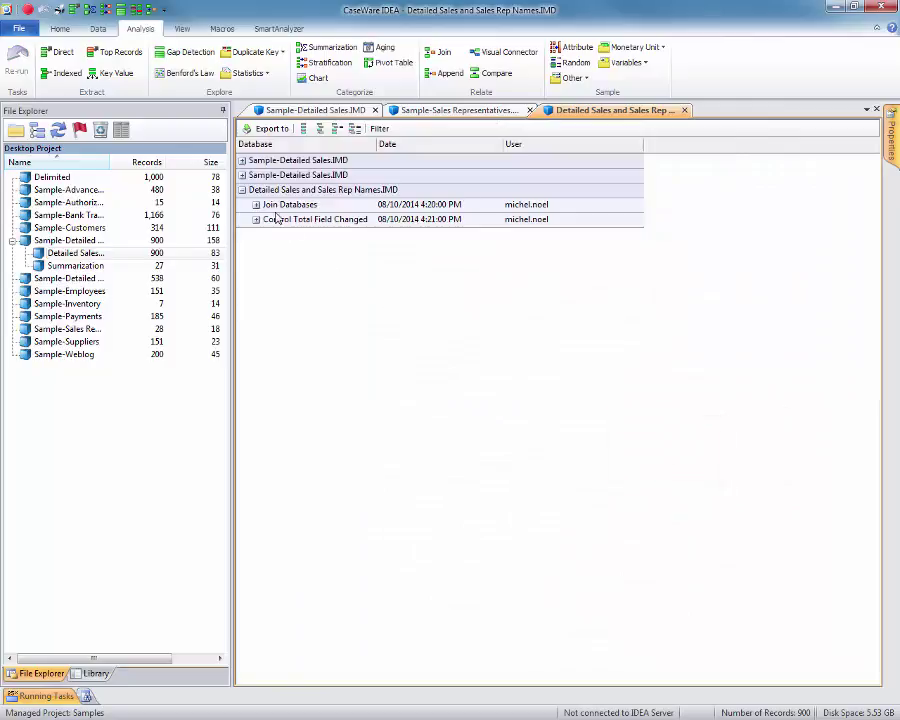
click(242, 175)
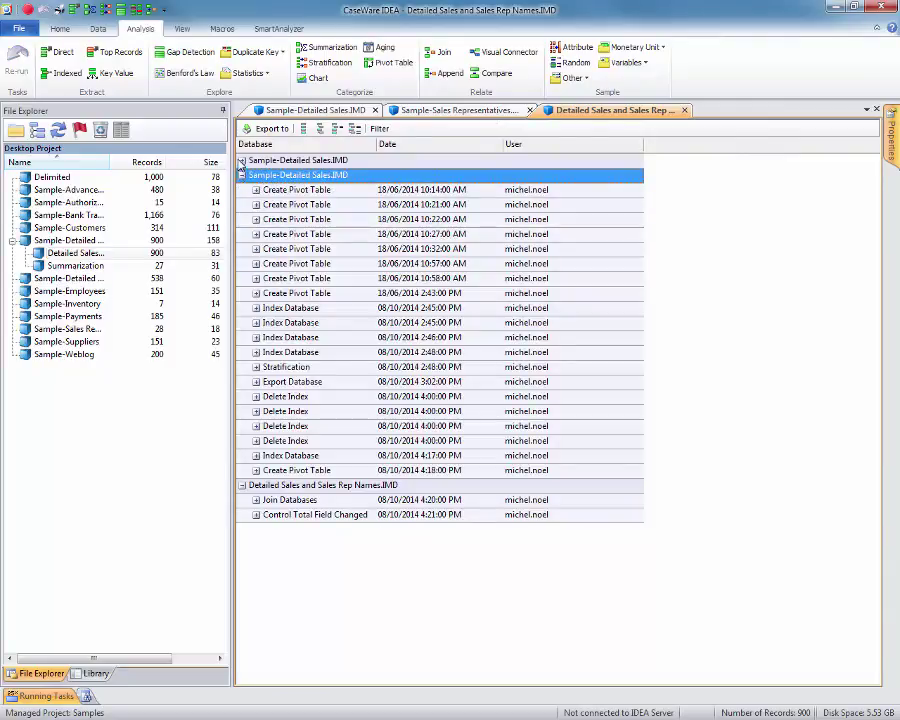
click(241, 161)
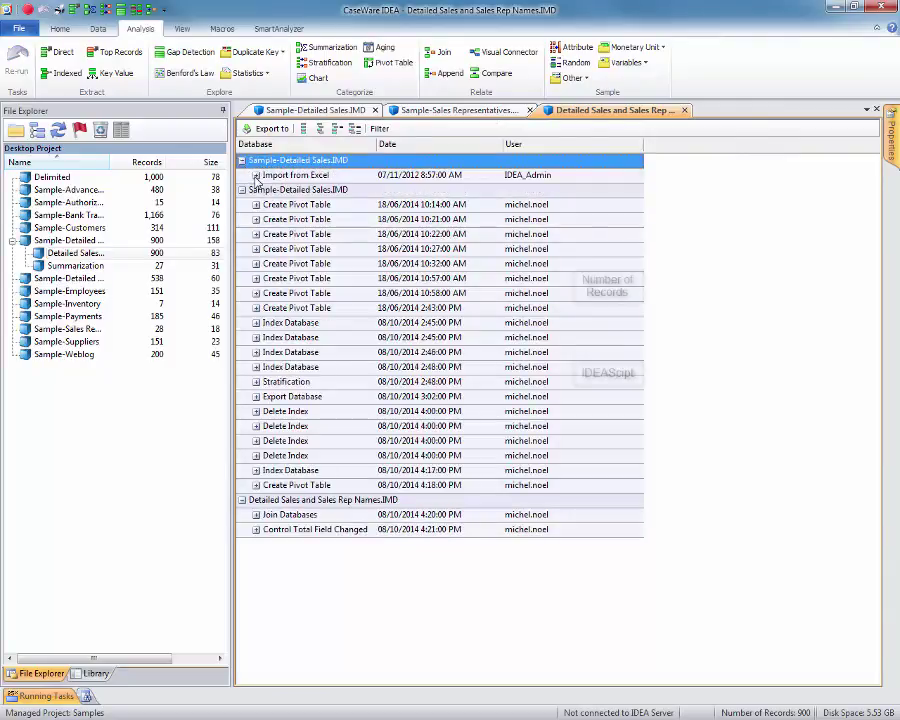
click(255, 175)
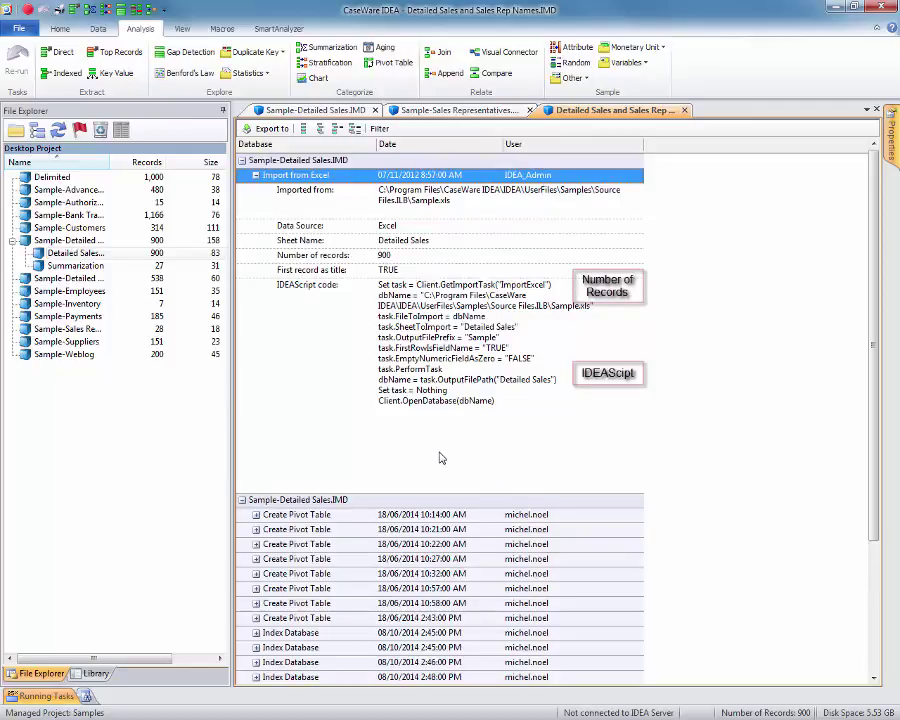
click(256, 175)
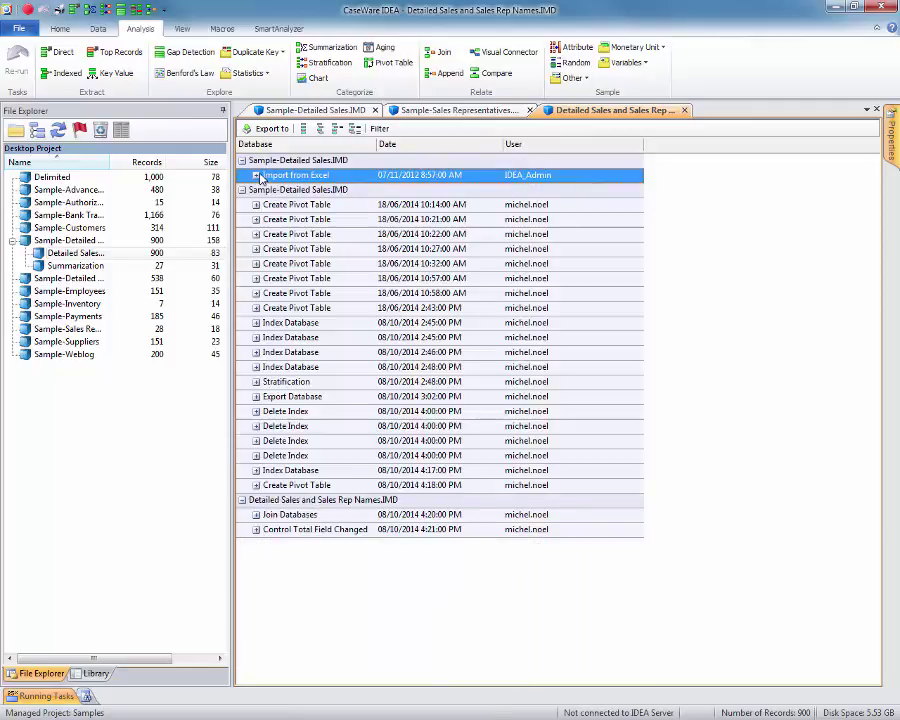
click(241, 190)
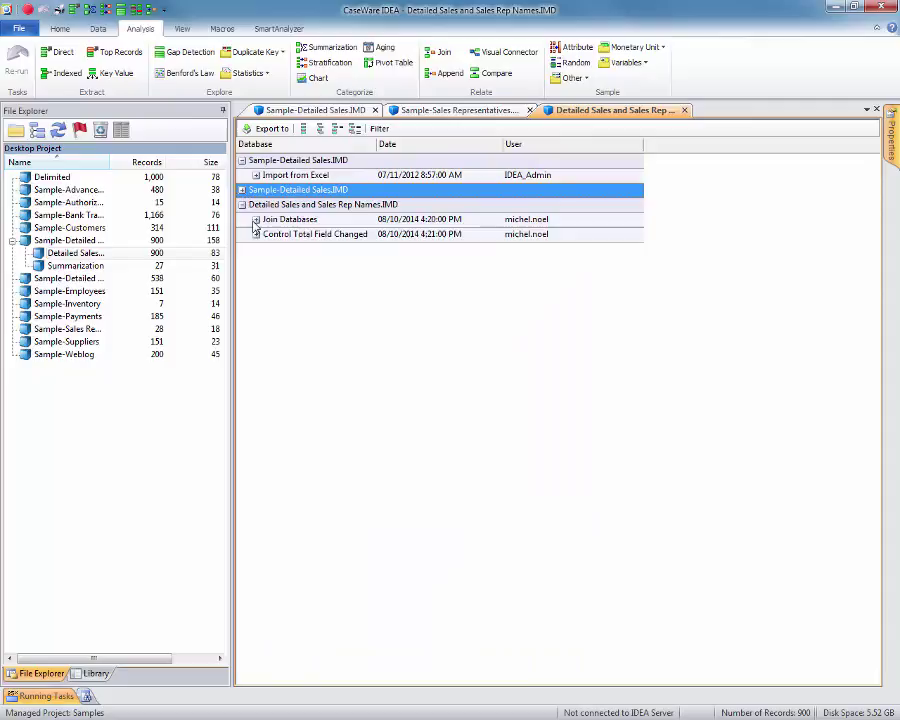
click(256, 219)
scroll(476, 440, down, 3)
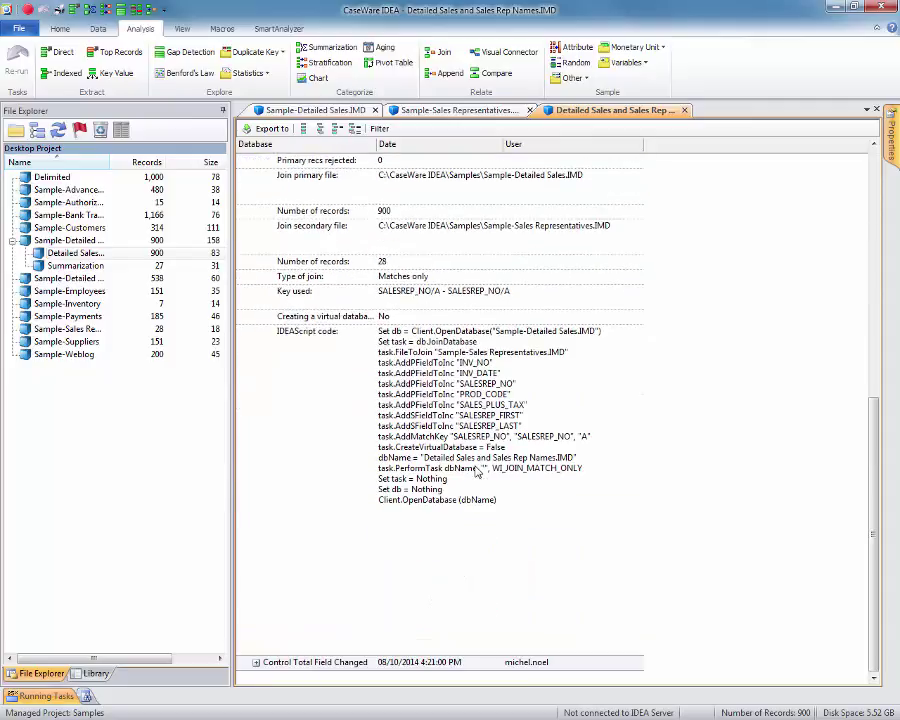
scroll(476, 470, up, 3)
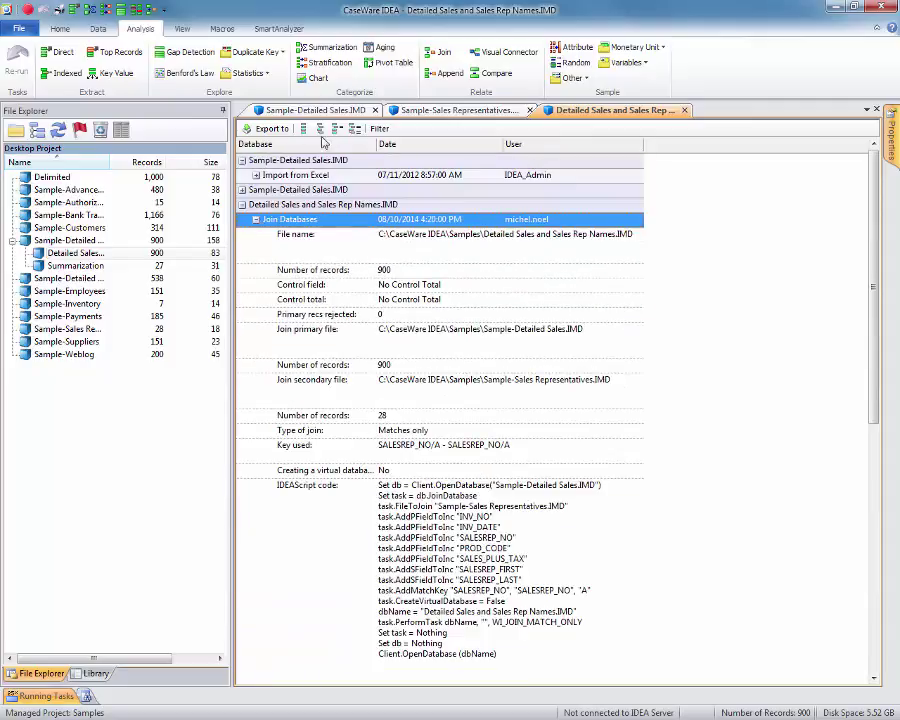
Filter the history to hide IDEAScript and field add, delete and modify entries
click(379, 128)
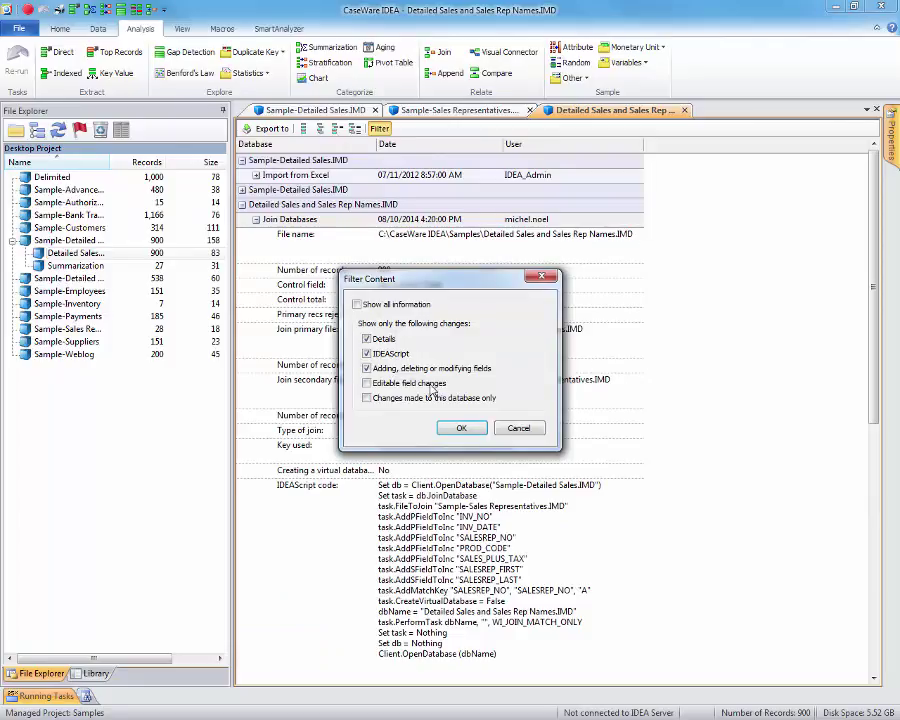
click(367, 354)
click(367, 369)
click(462, 429)
click(255, 485)
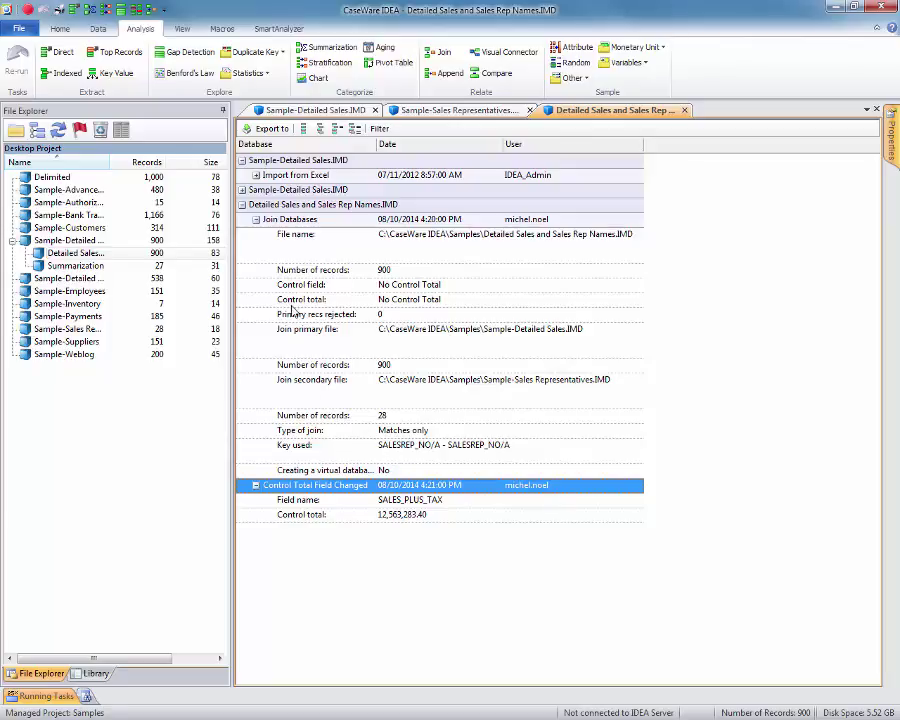
Export the history as the text file 'Detailed Sales and Sales Rep Names History'
click(270, 129)
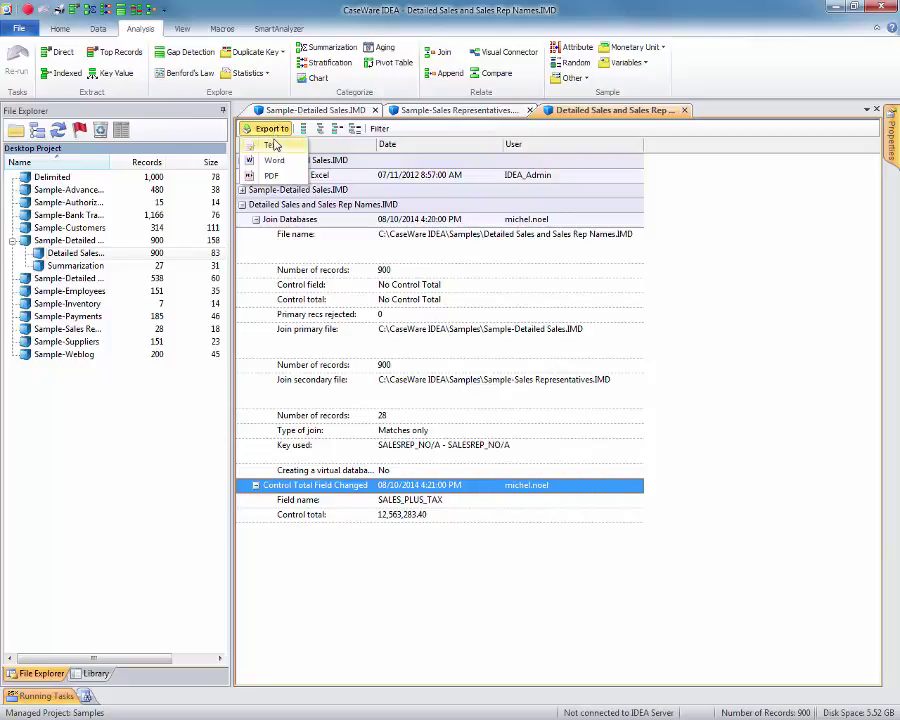
click(270, 145)
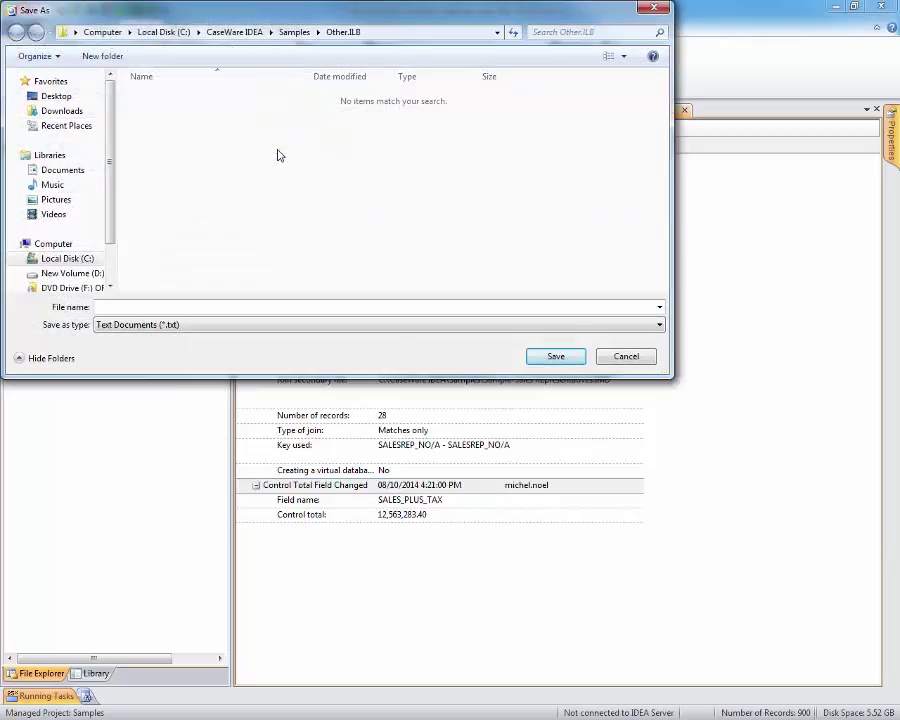
text(Detailed Sales and Sales Re)
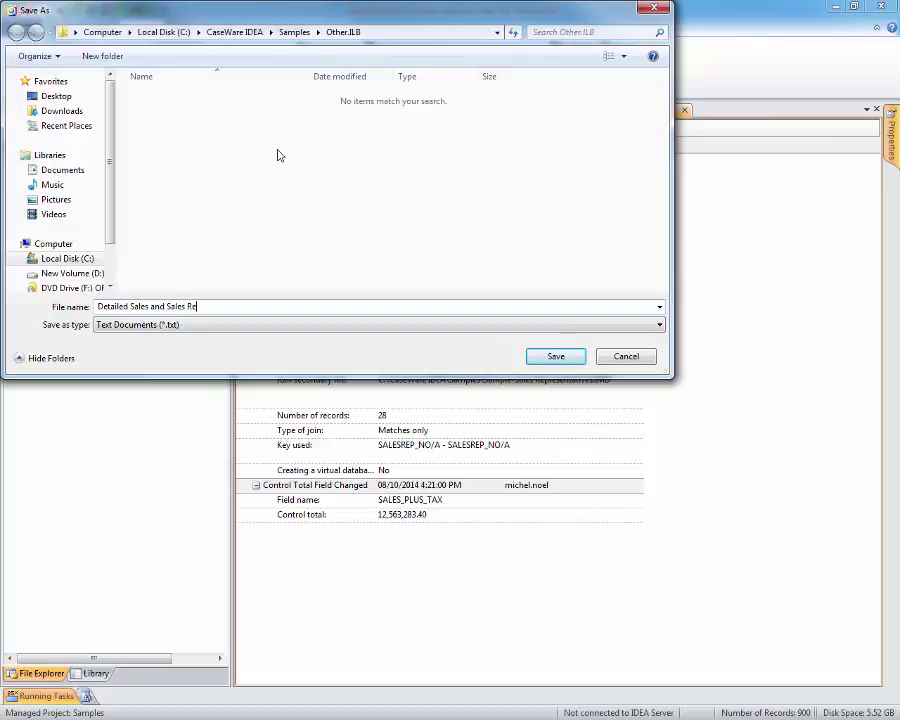
text(p Names History)
click(553, 356)
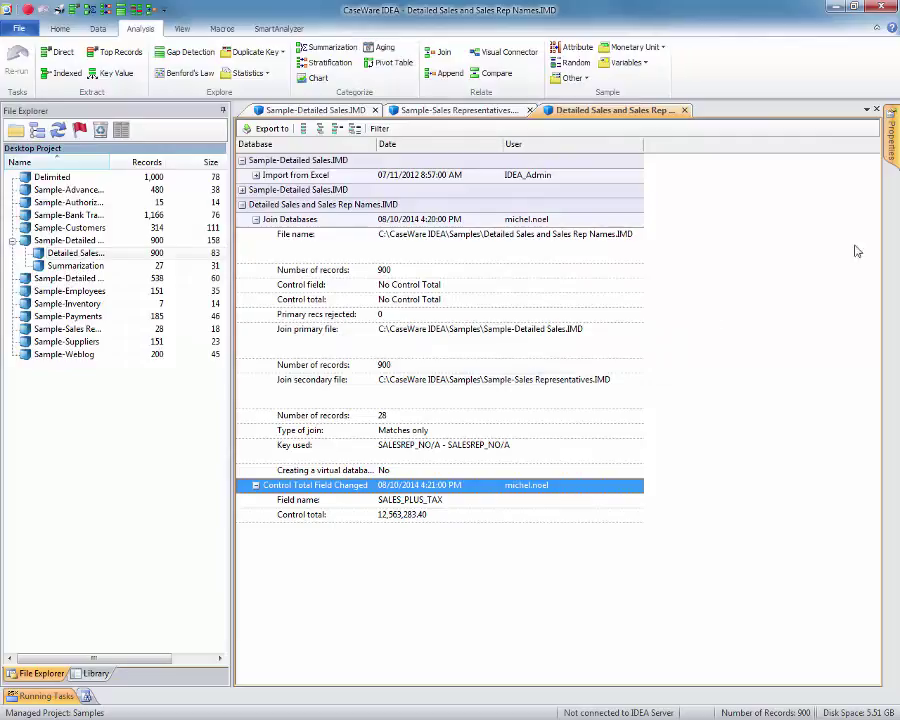
Return to the data records and open the Sample-Detailed Sales database
click(891, 140)
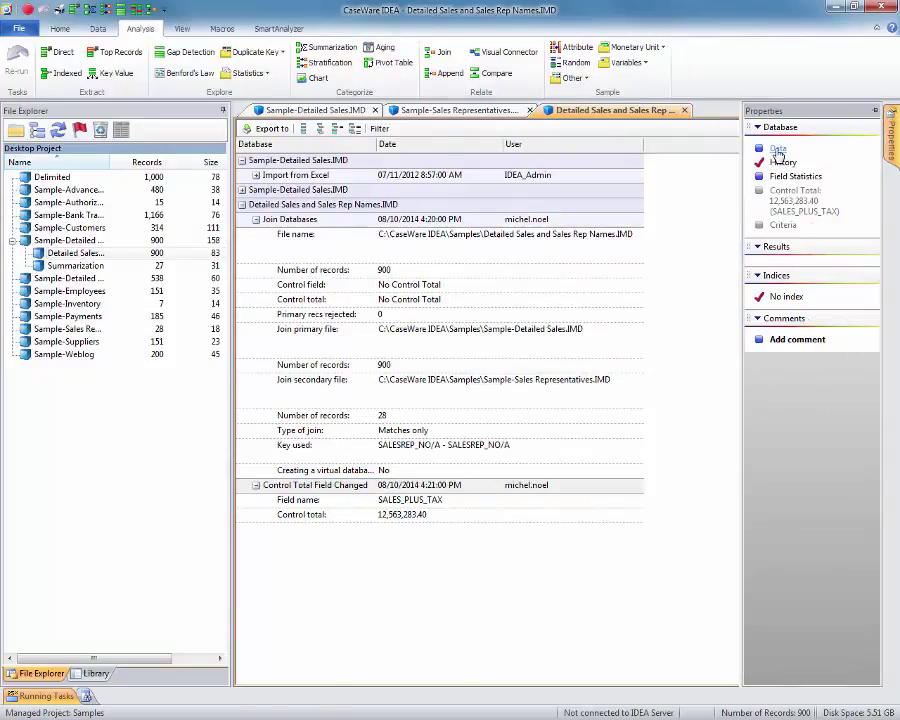
click(779, 149)
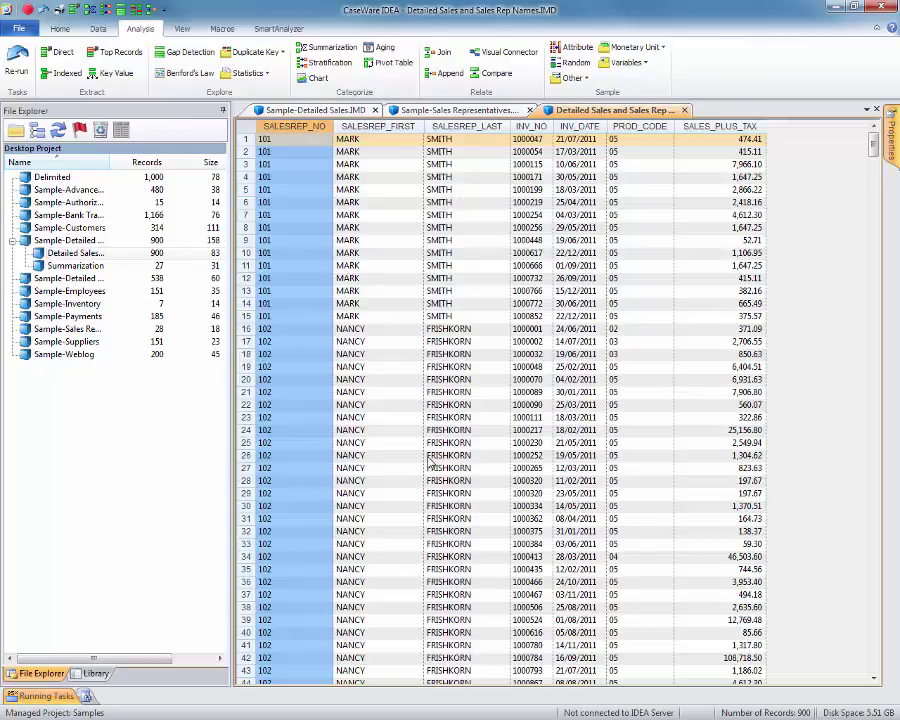
click(430, 458)
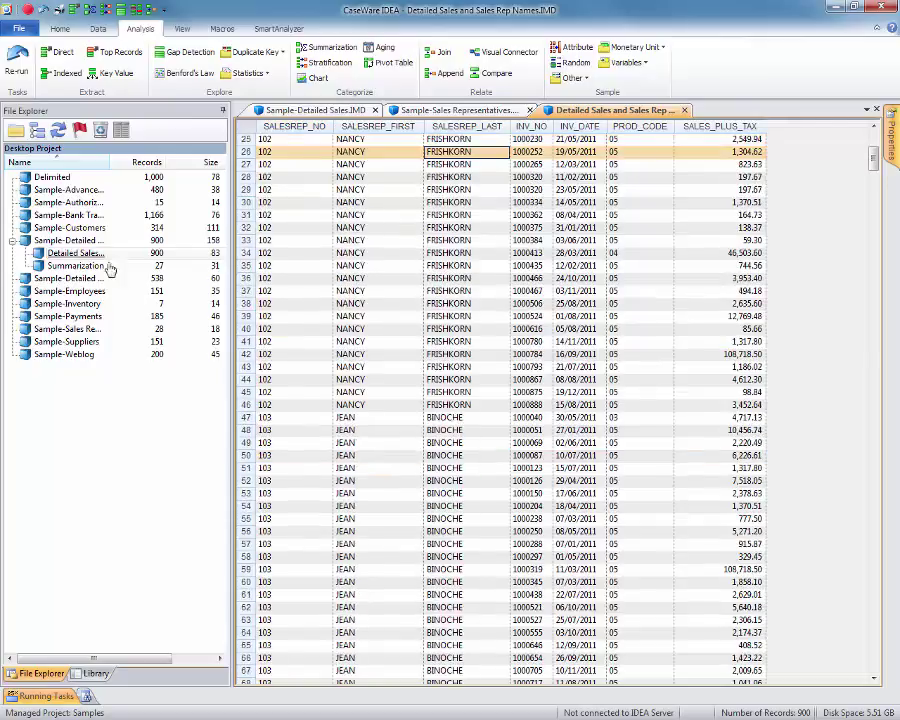
double_click(65, 241)
Filter Sample-Detailed Sales to the records whose PROD_CODE is 03
click(524, 354)
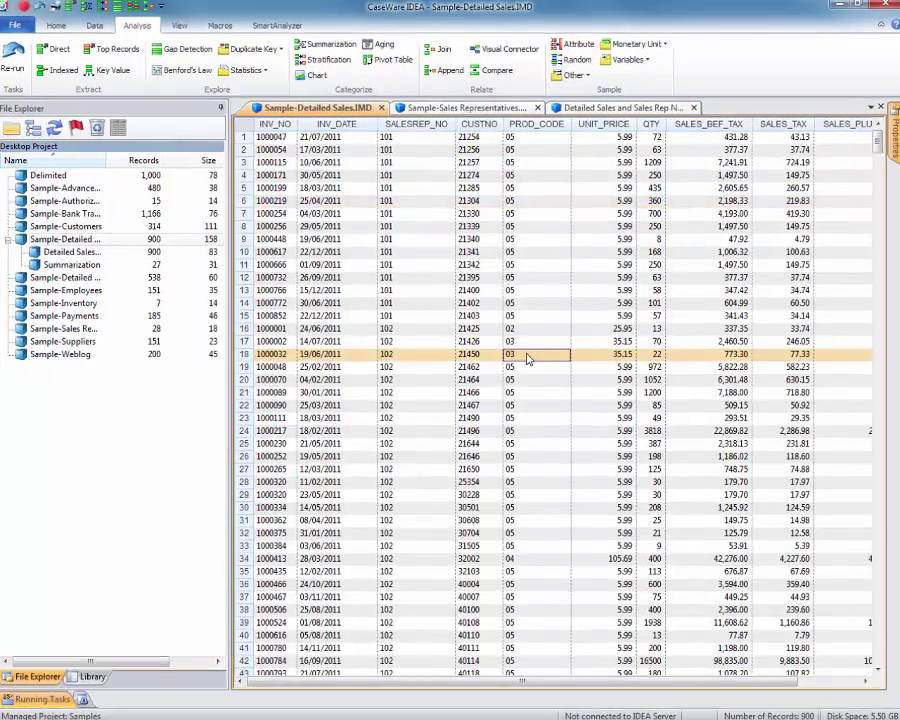
right_click(529, 356)
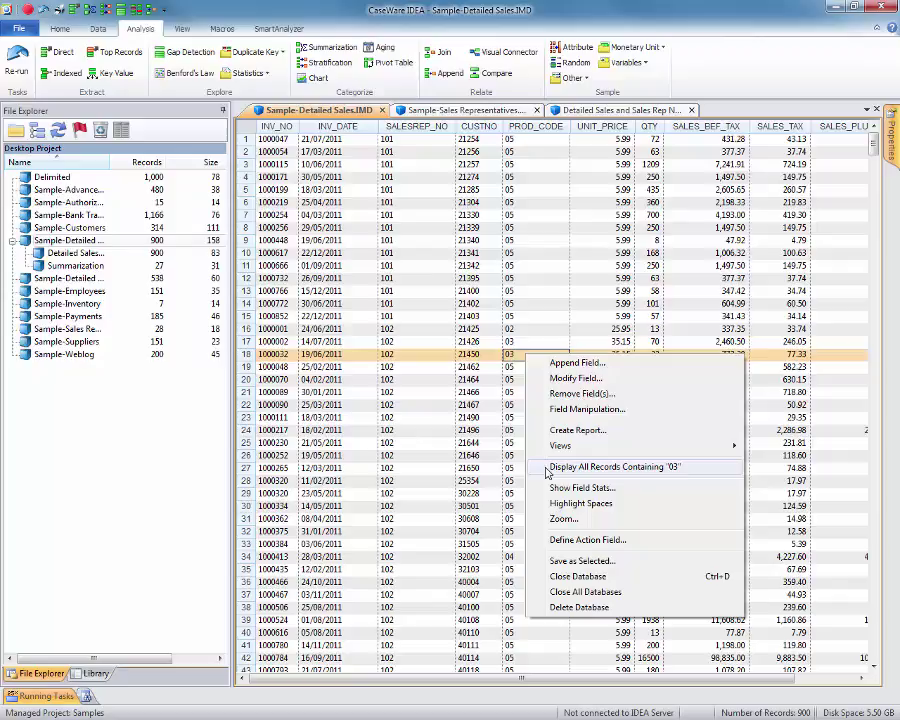
click(546, 467)
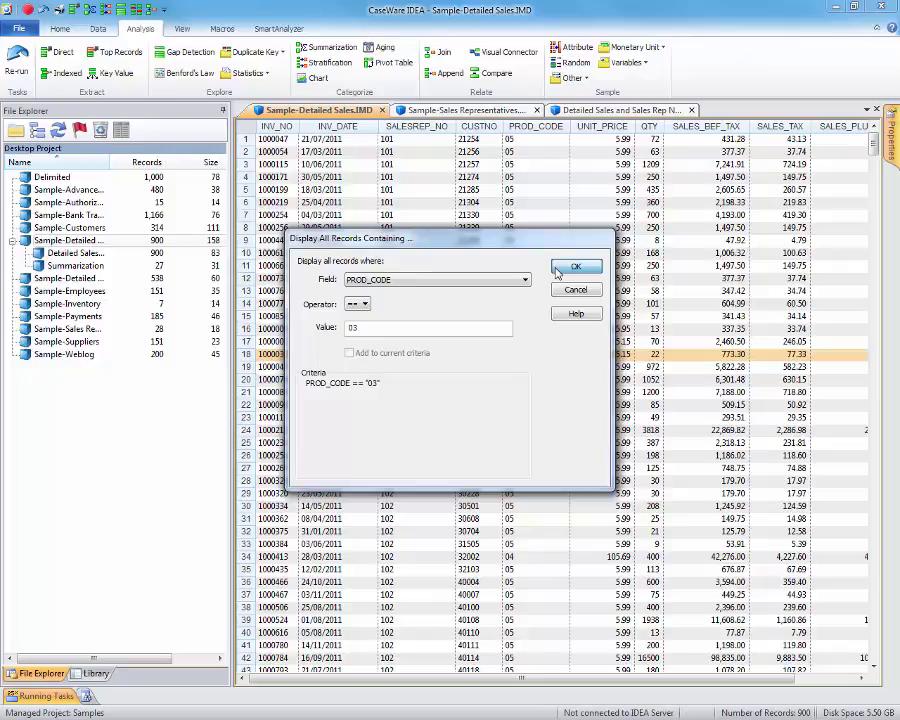
click(557, 270)
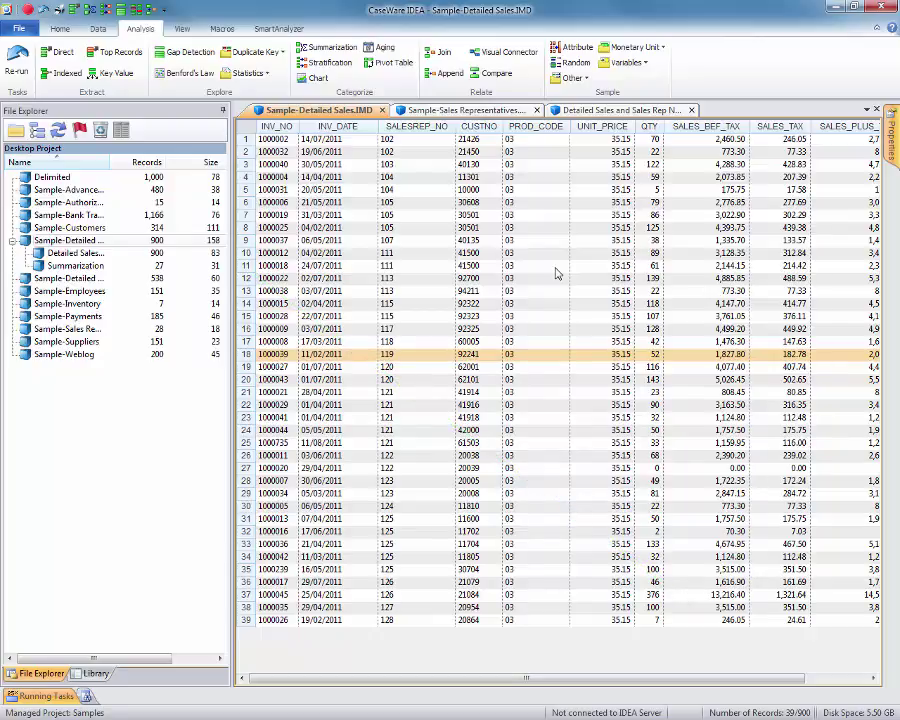
Edit the criteria equation to PROD_CODE <> "03"
click(893, 140)
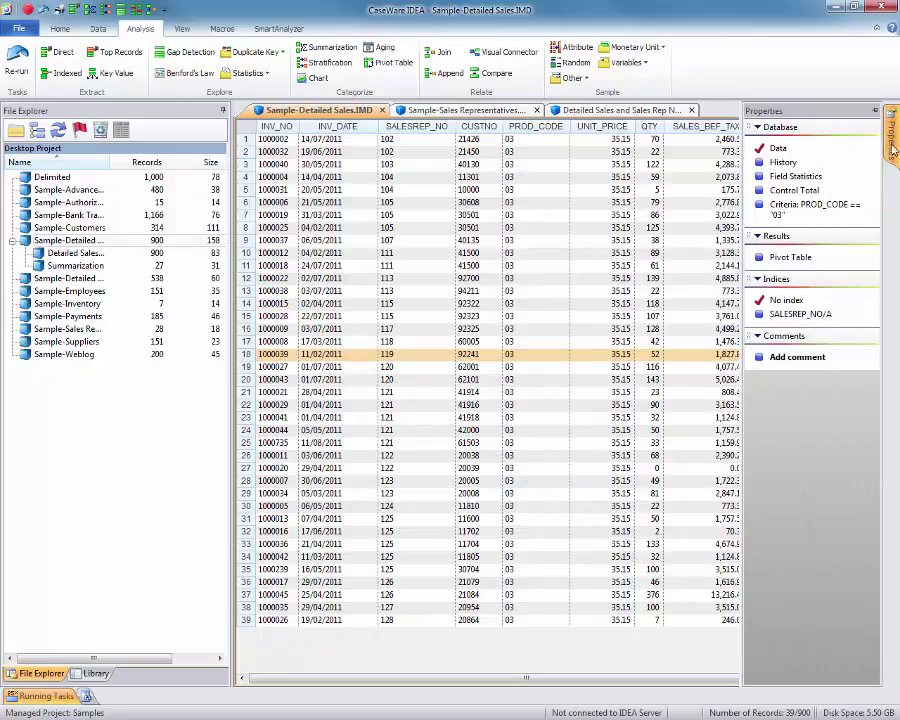
click(836, 210)
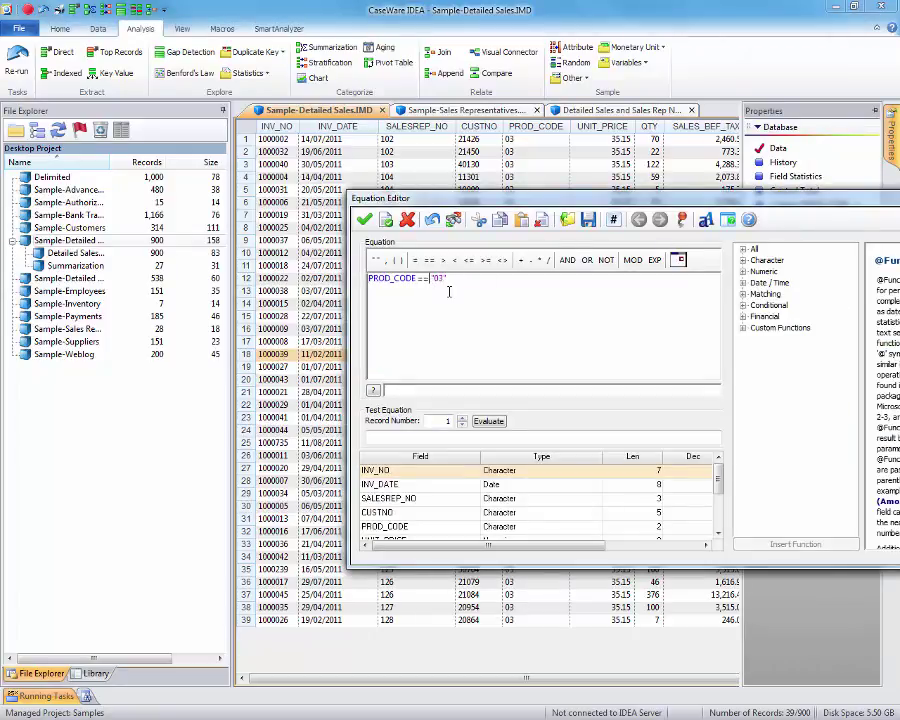
key(BackSpace)
key(BackSpace)
text(<>)
Apply PROD_CODE <> "03", then add PROD_CODE <> "05", leaving 27 records
click(364, 219)
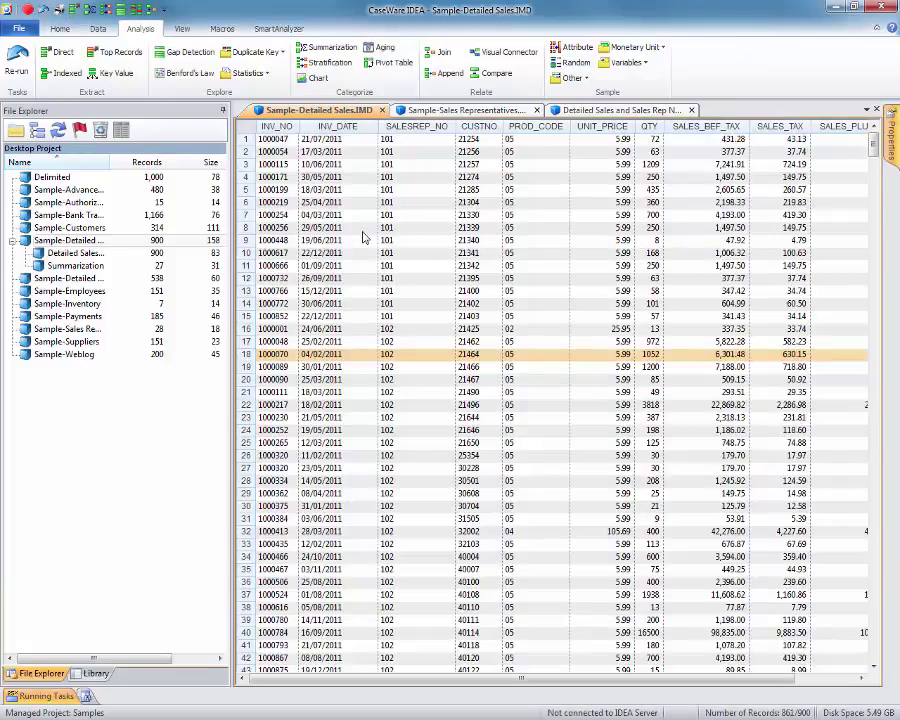
right_click(518, 254)
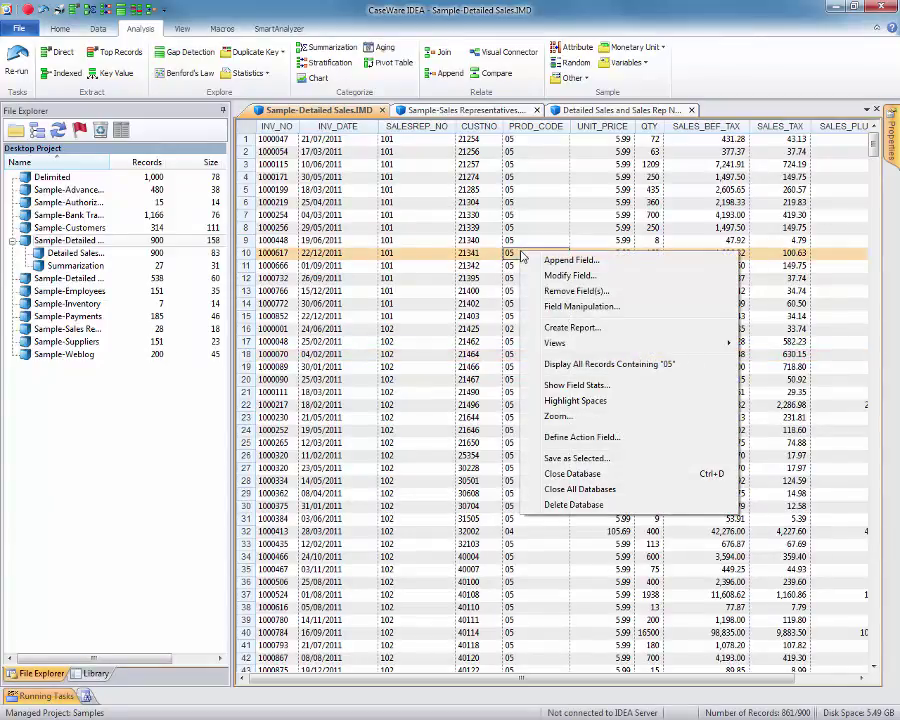
click(545, 364)
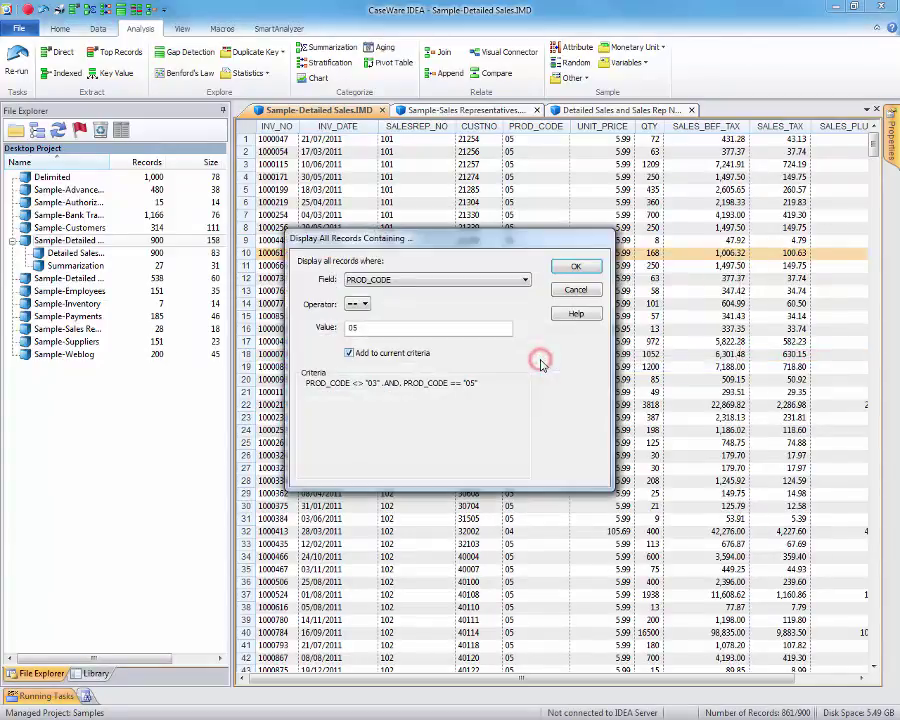
click(365, 304)
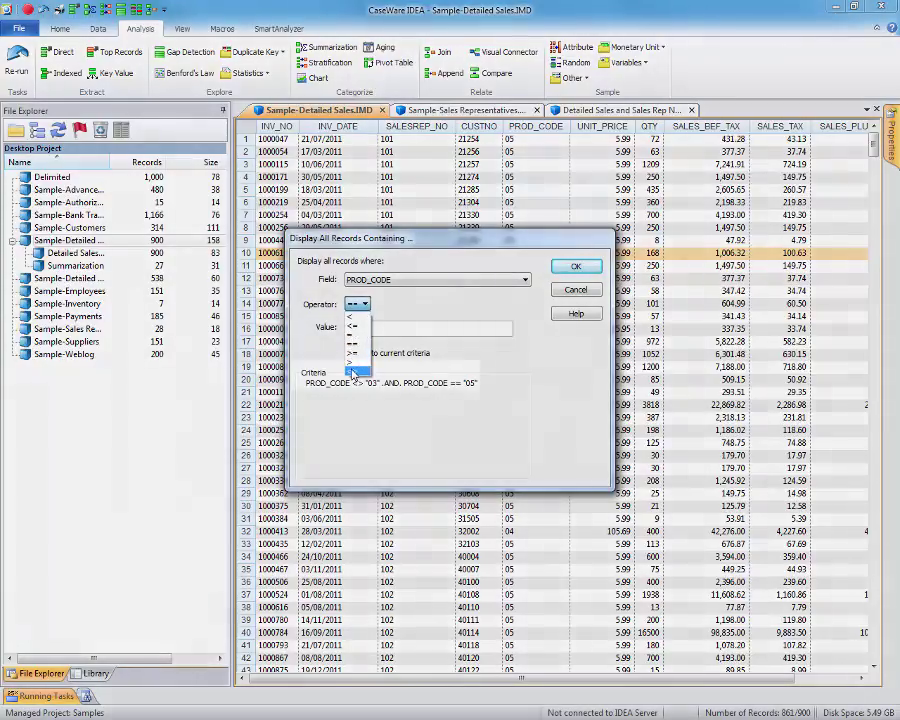
click(353, 371)
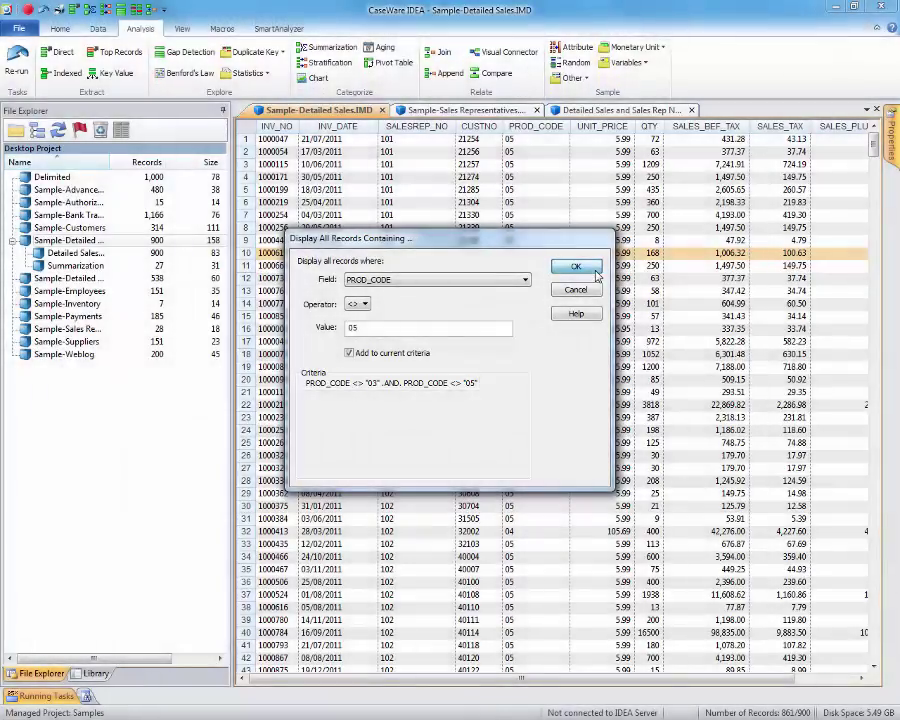
click(595, 270)
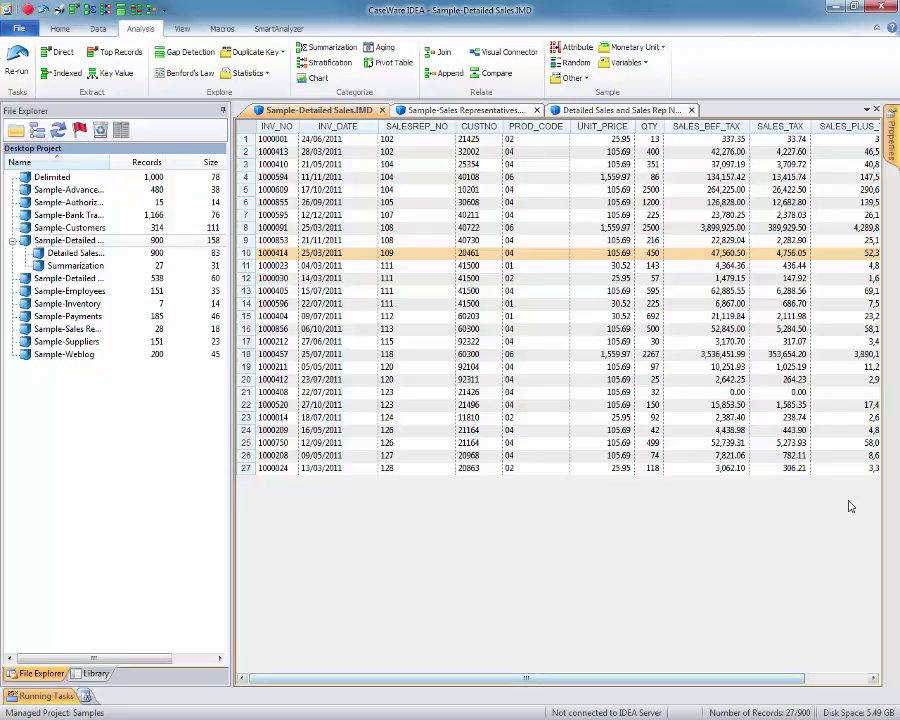
Clear the criteria to restore all 900 records, then review past criteria
mouse_move(893, 150)
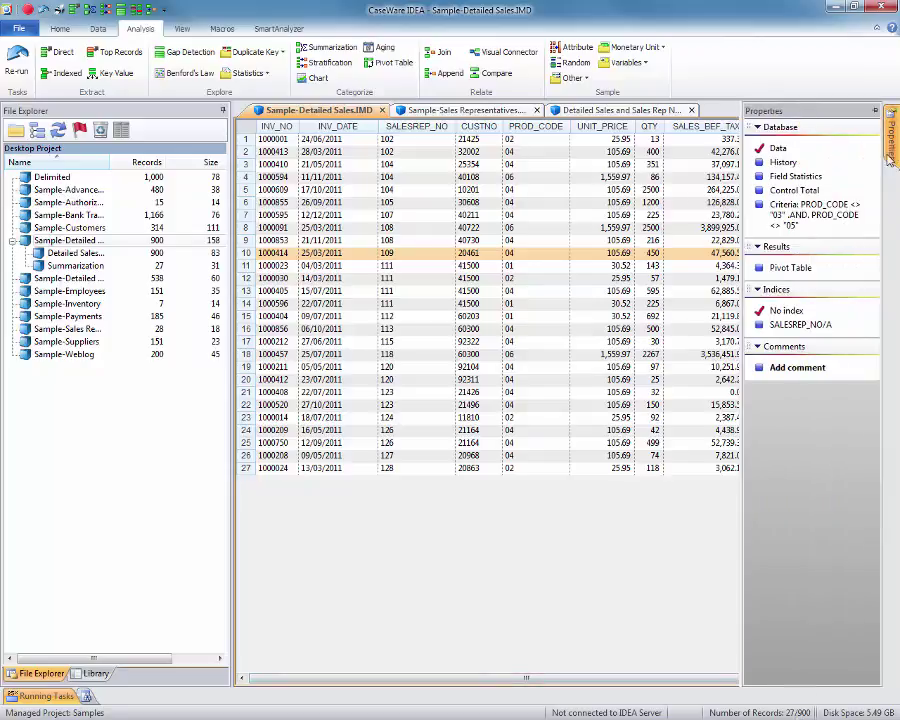
click(834, 222)
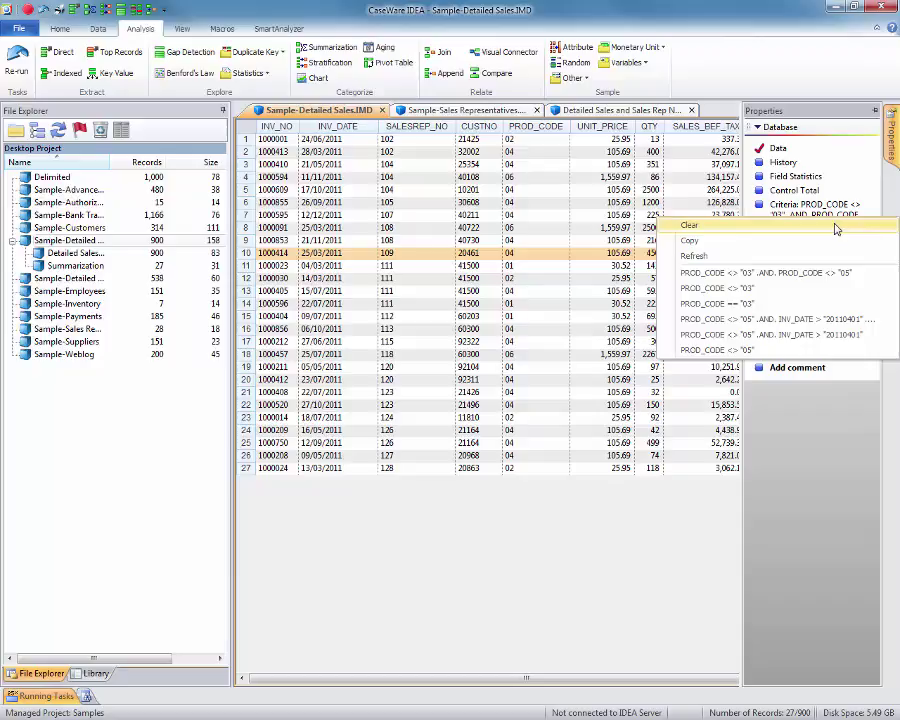
click(836, 227)
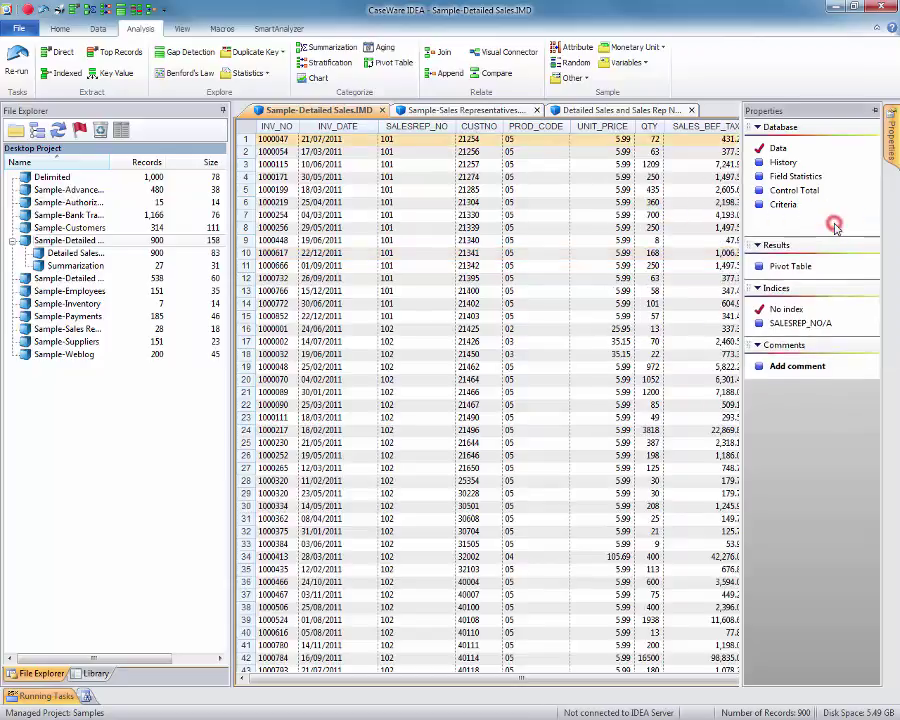
click(776, 206)
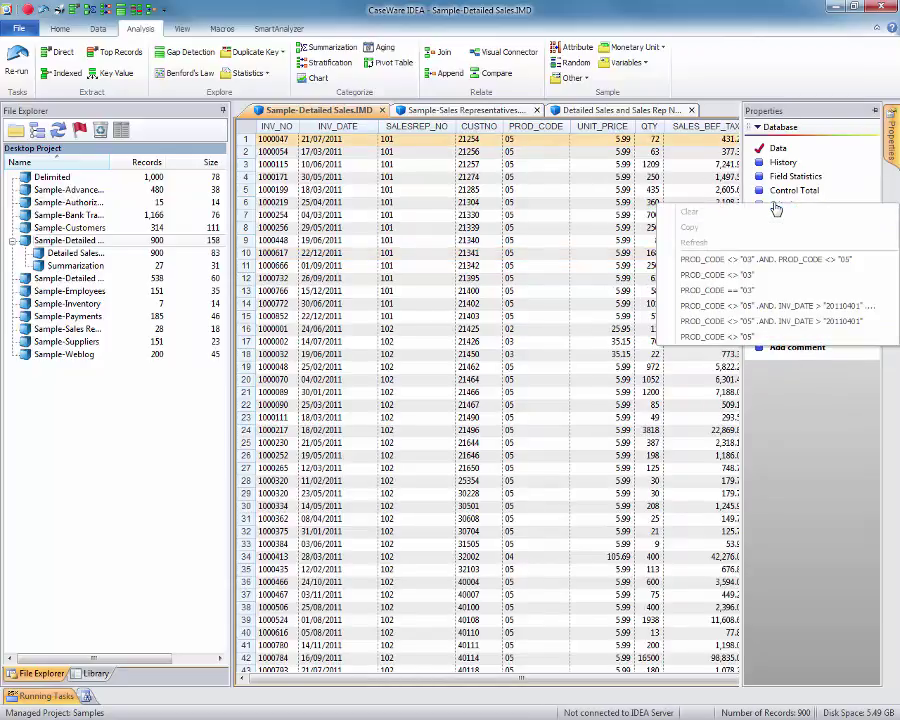
Dismiss the past criteria list and start a Stratification of Sample-Detailed Sales
click(467, 283)
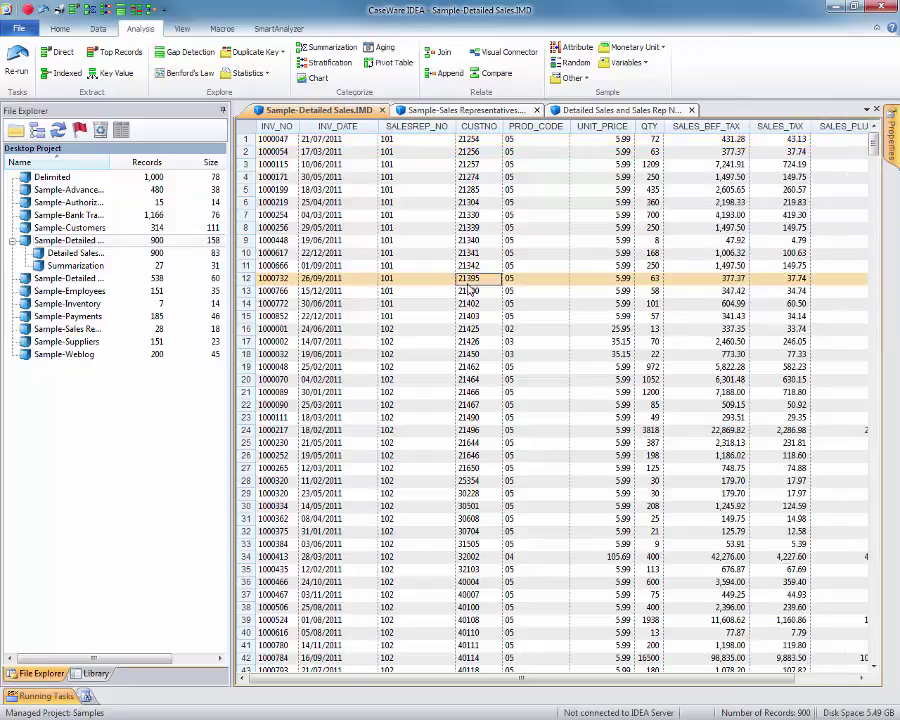
click(347, 66)
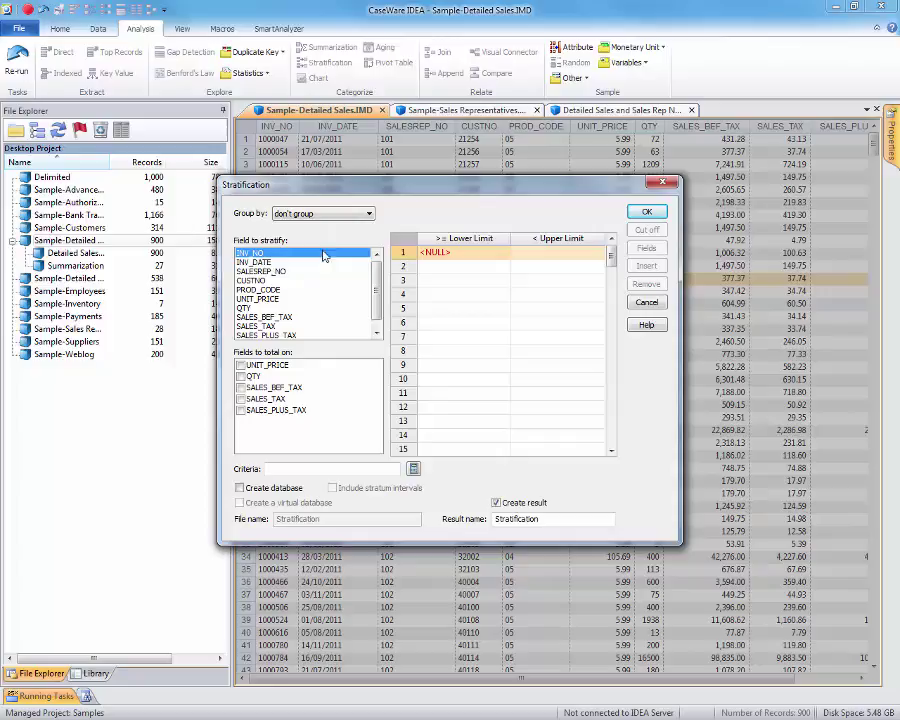
Stratify and total on SALES_PLUS_TAX, with band limits 0 and 100,000
click(320, 335)
click(241, 410)
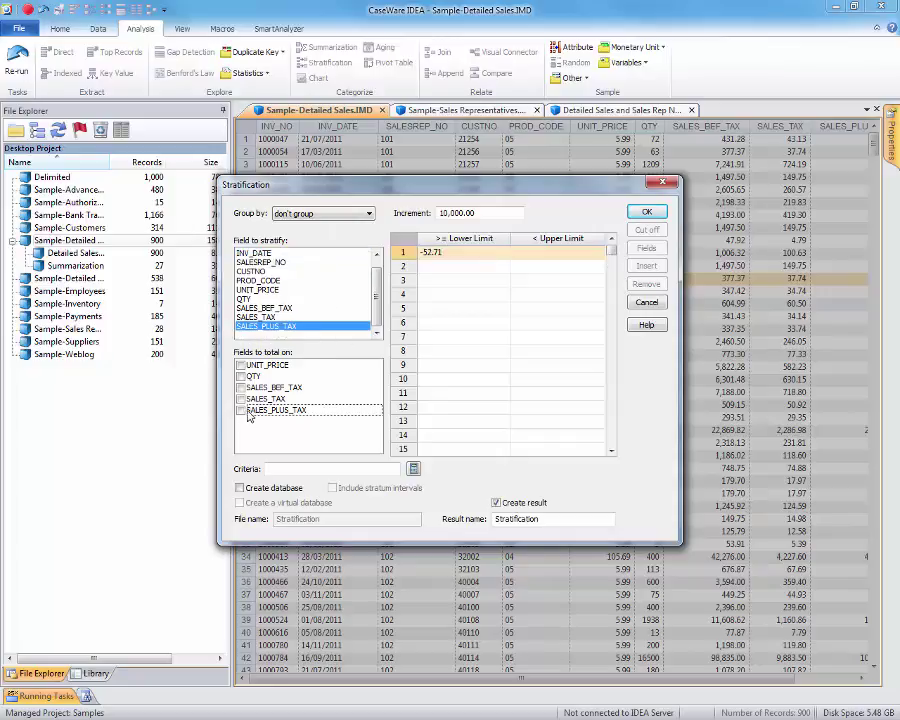
click(463, 252)
text(0)
key(Return)
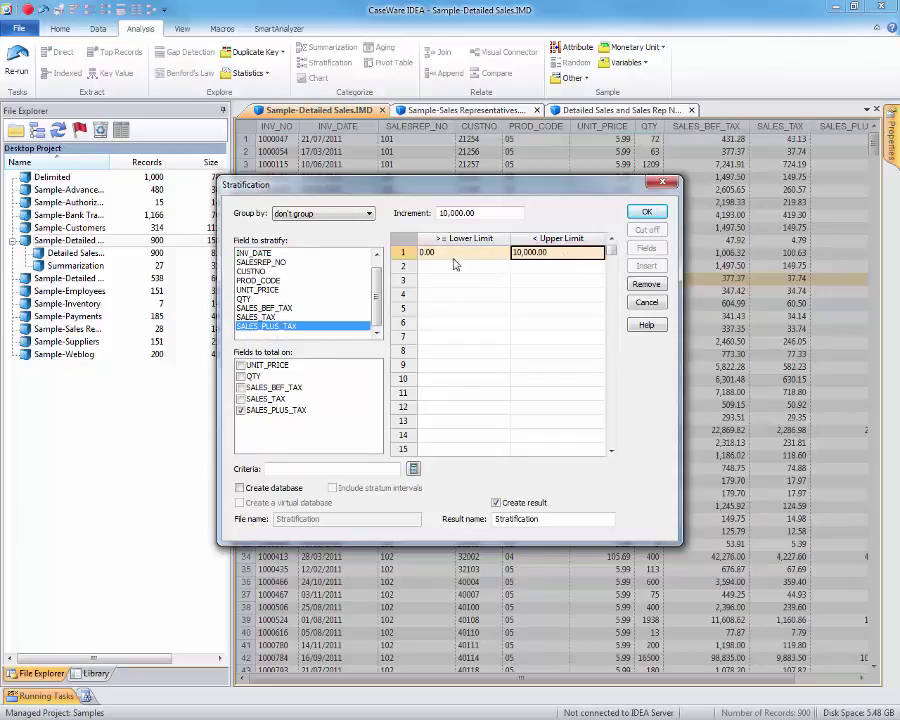
click(524, 266)
click(536, 266)
text(100)
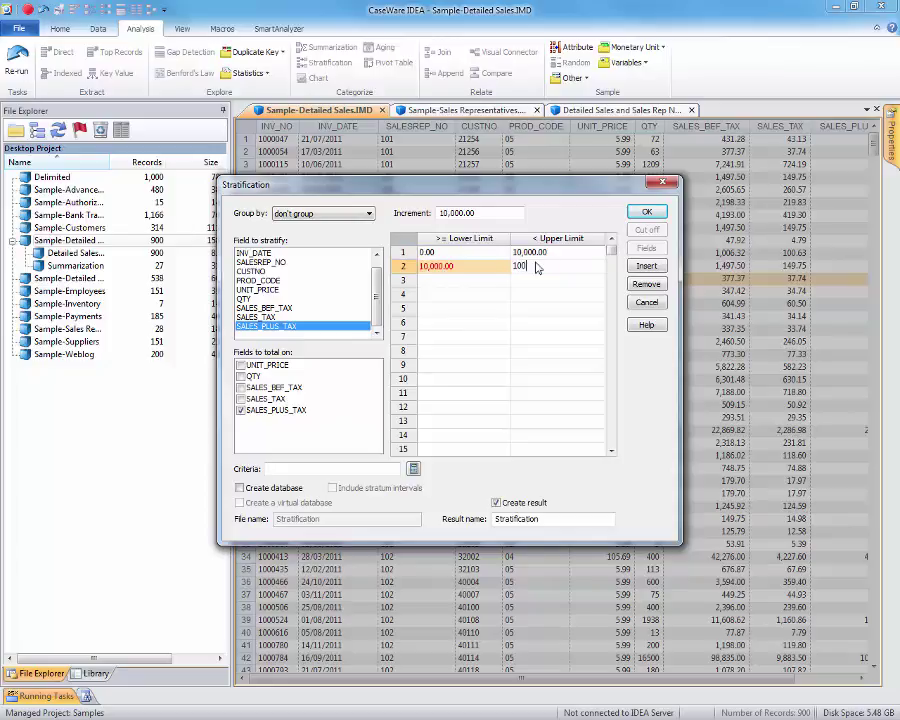
text(,000)
key(Return)
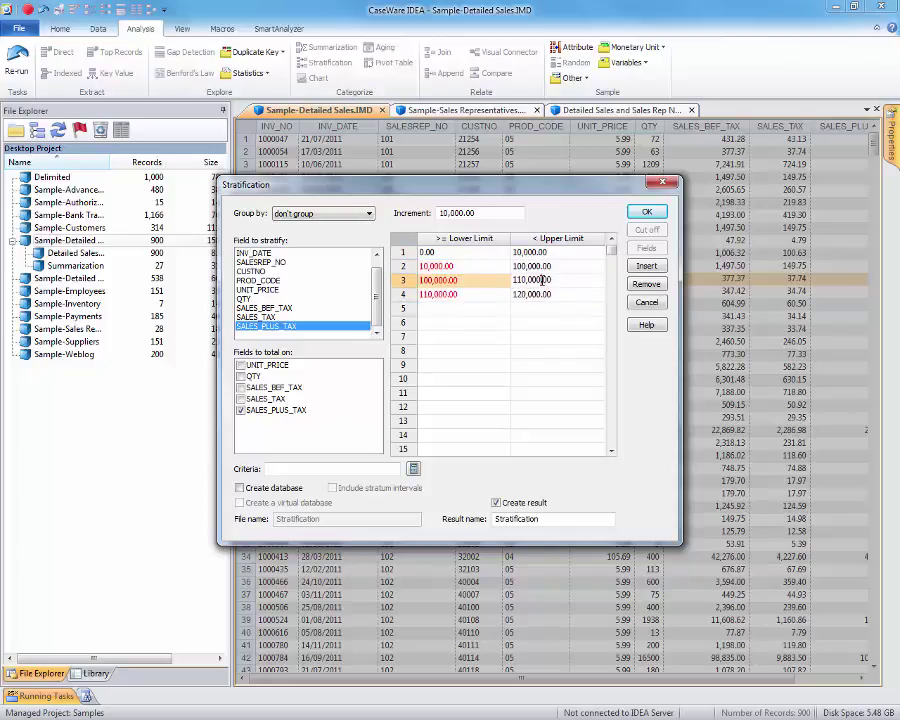
Add upper limits 500,000 and 1,000,000 and run the stratification
click(541, 280)
text(50000)
key(Return)
click(532, 294)
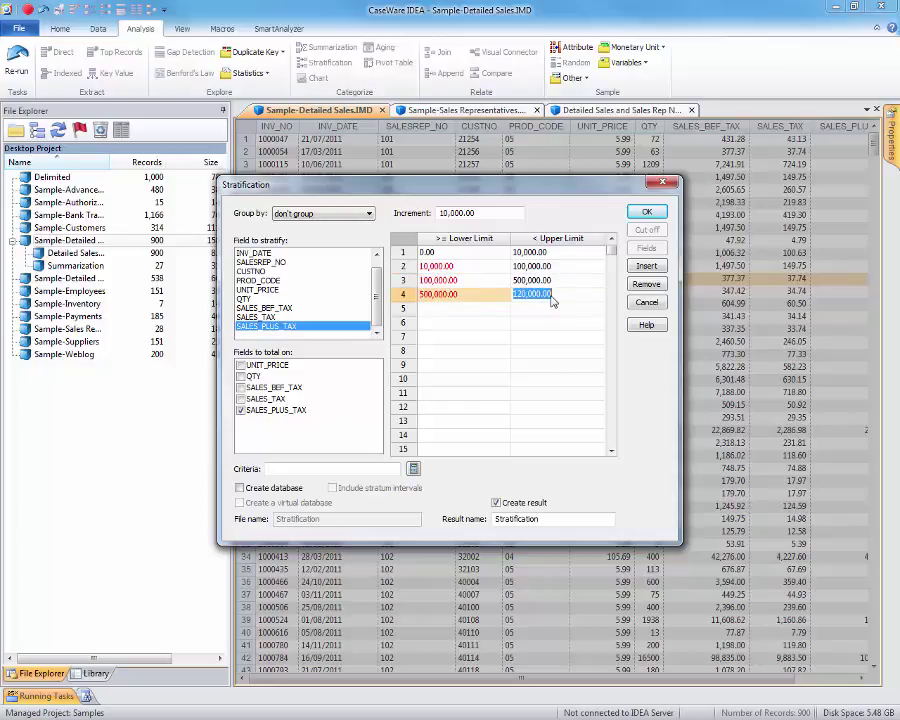
text(1000000)
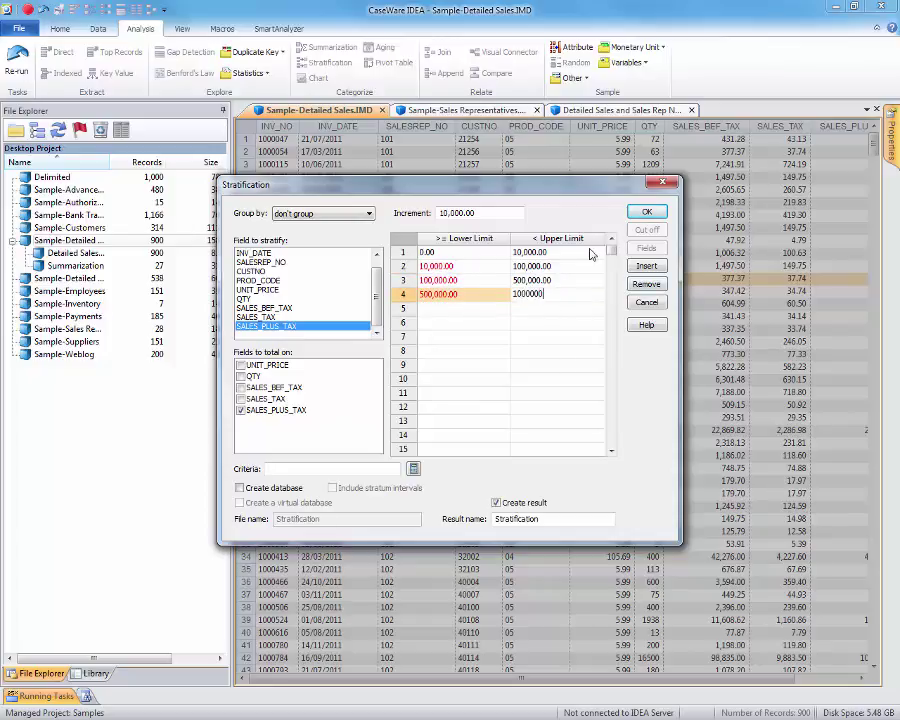
click(591, 254)
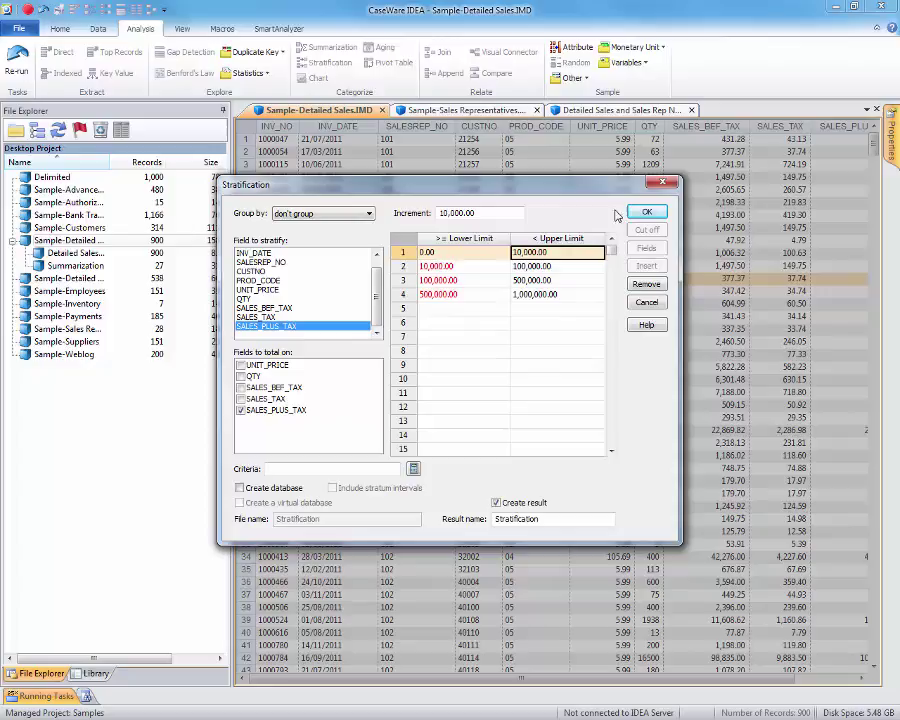
click(645, 211)
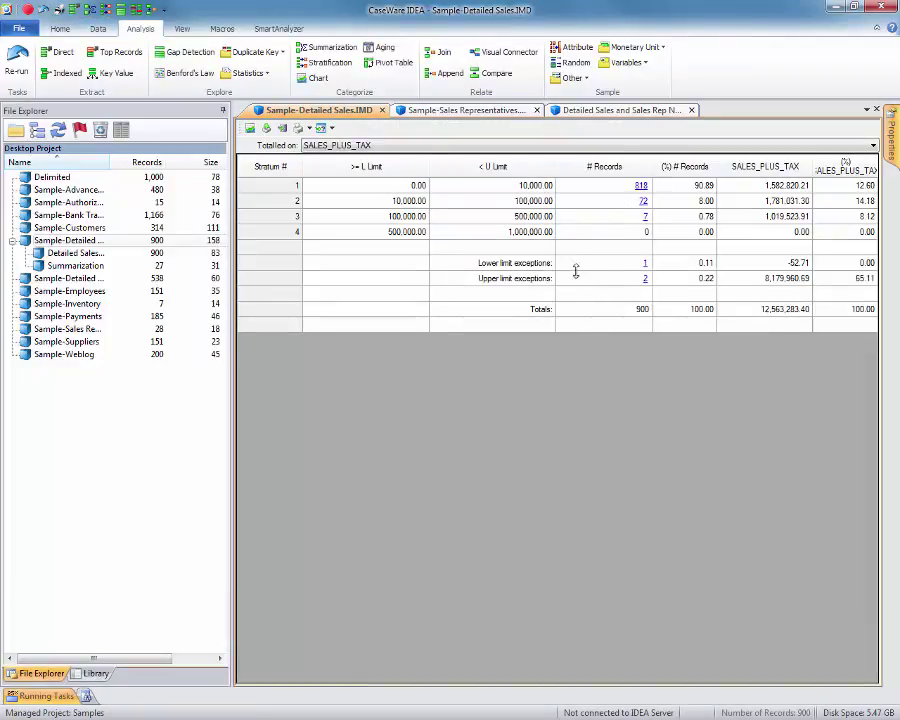
click(646, 280)
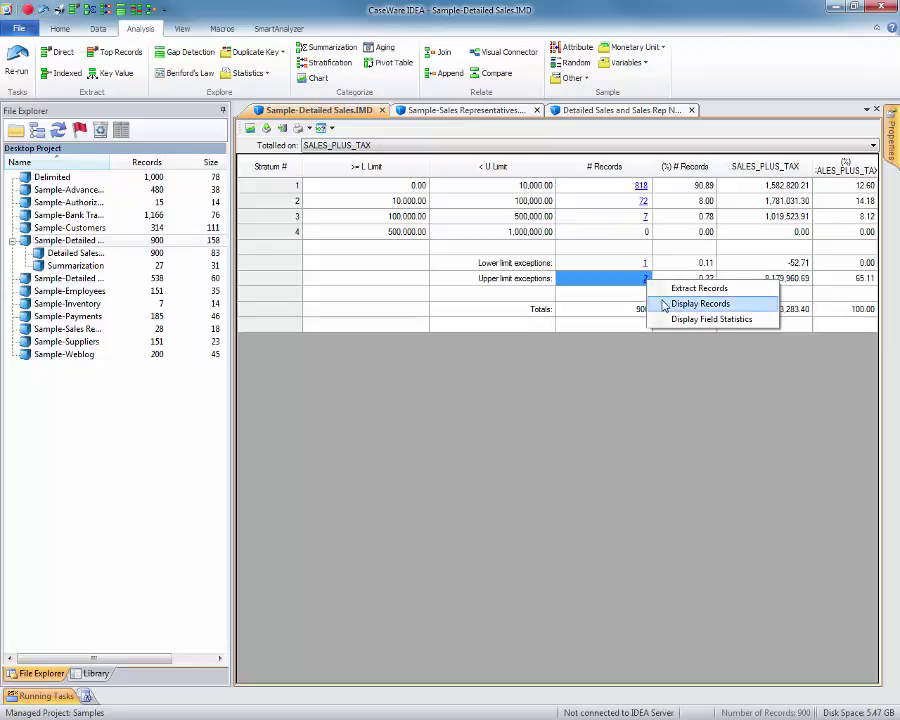
click(668, 303)
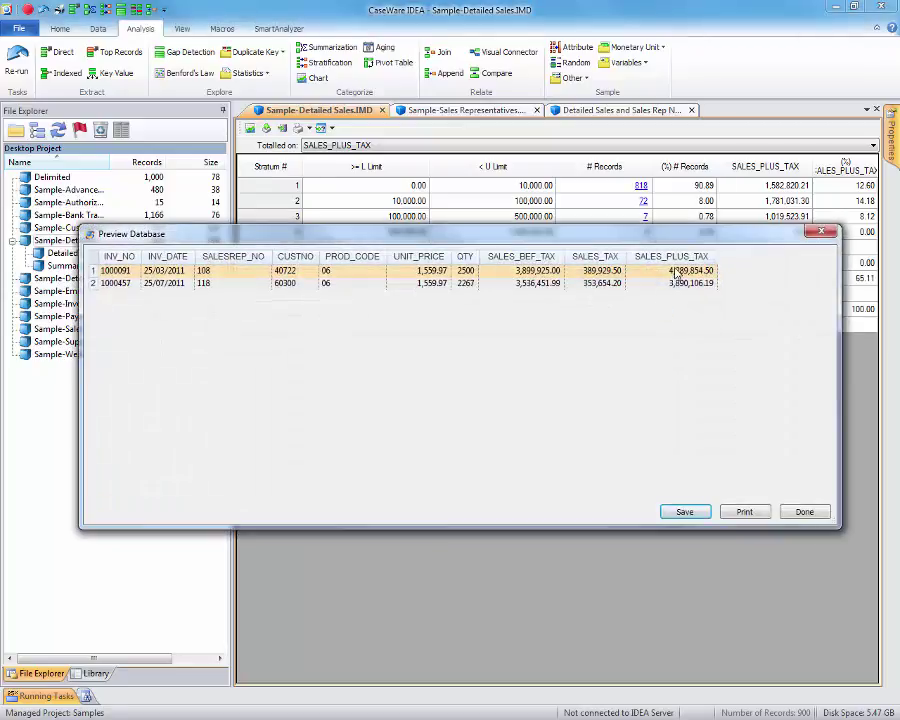
click(806, 512)
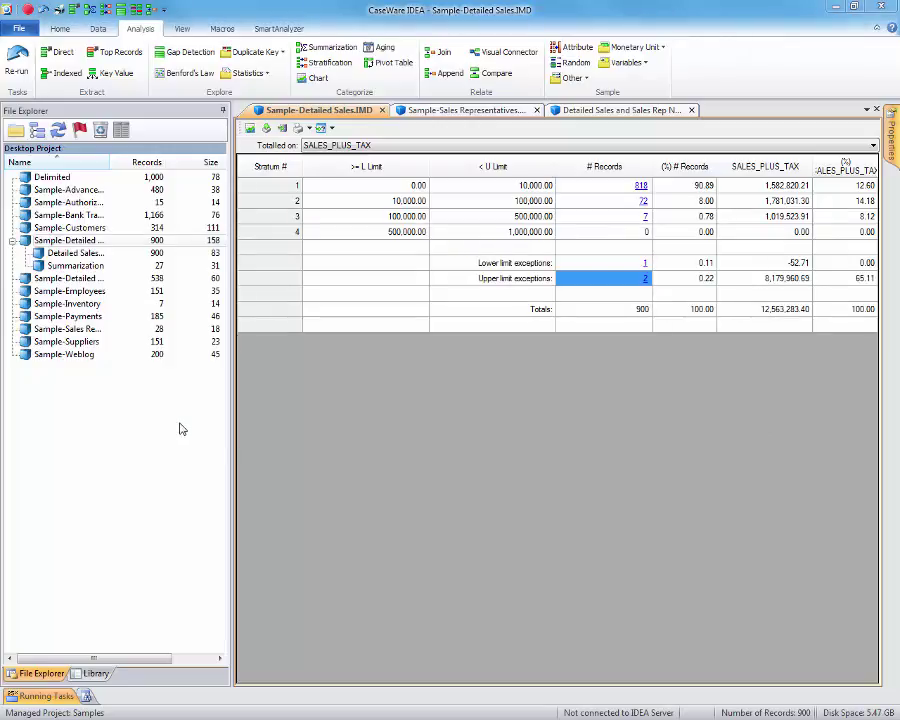
Close all open databases and open Sample-Customers with its 314 records
right_click(354, 110)
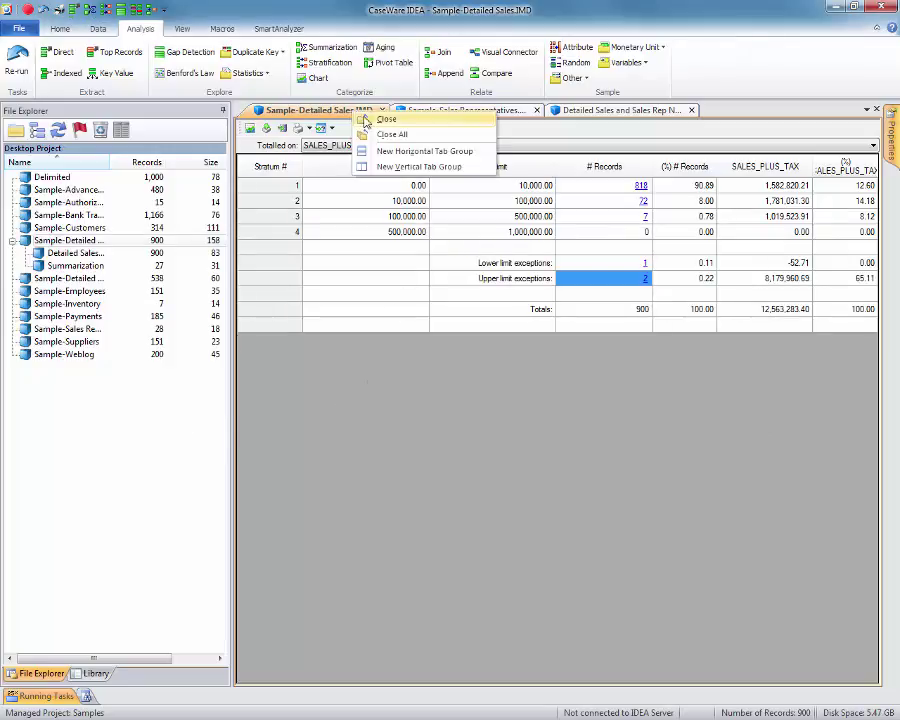
click(387, 134)
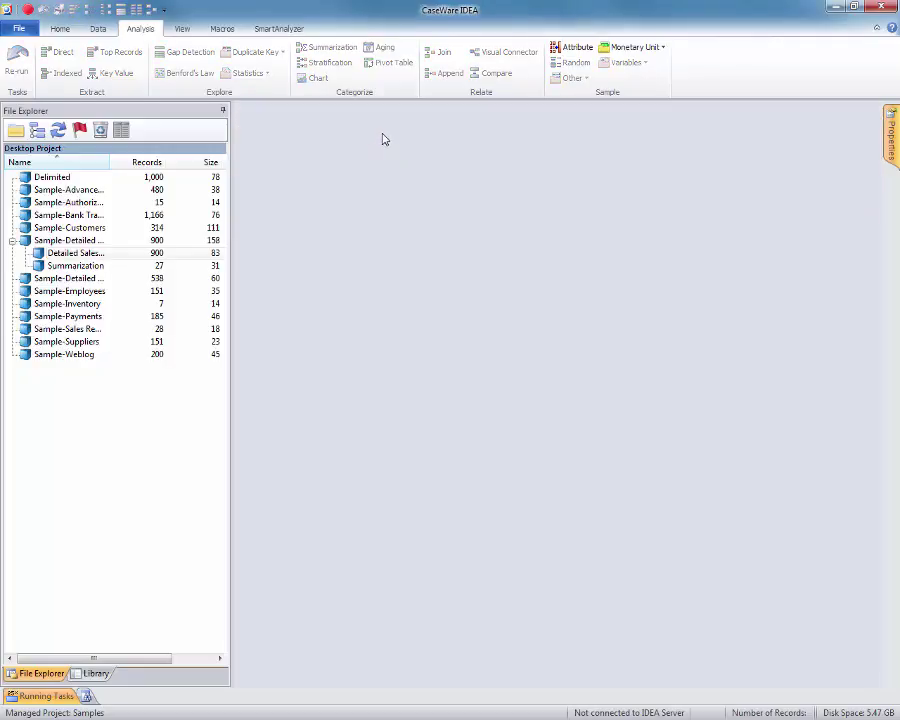
double_click(105, 229)
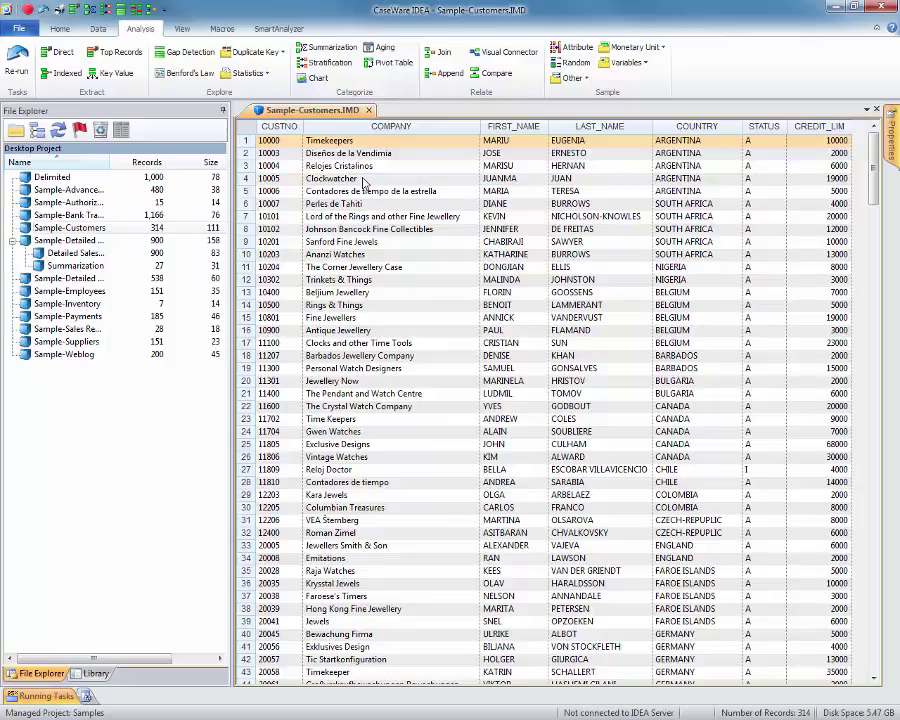
Append a virtual character field CLEAN_COMPANY of length 150 and open its Equation Editor
right_click(353, 245)
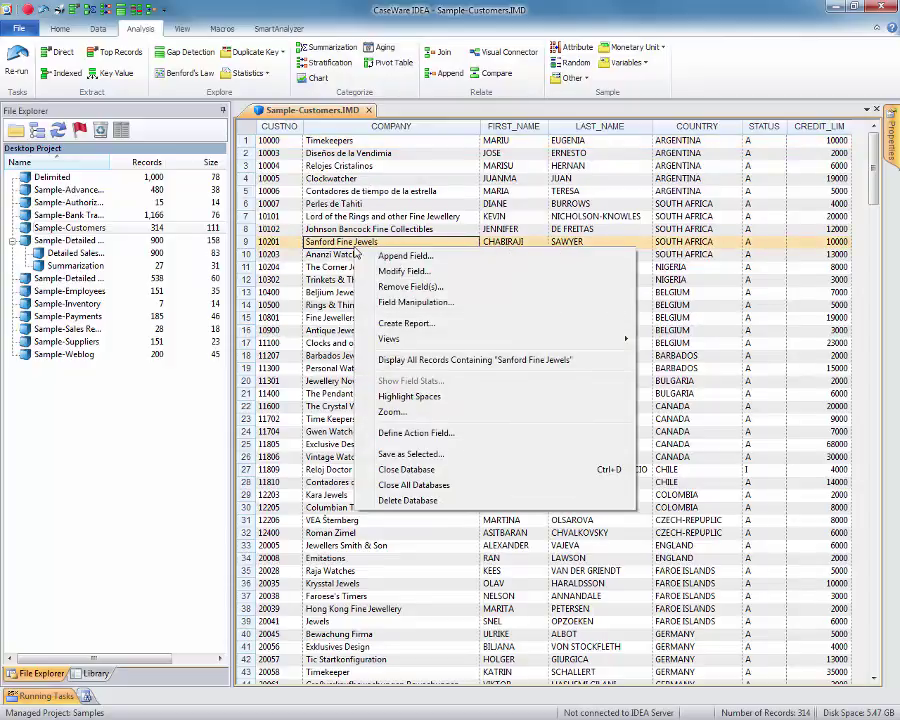
click(397, 257)
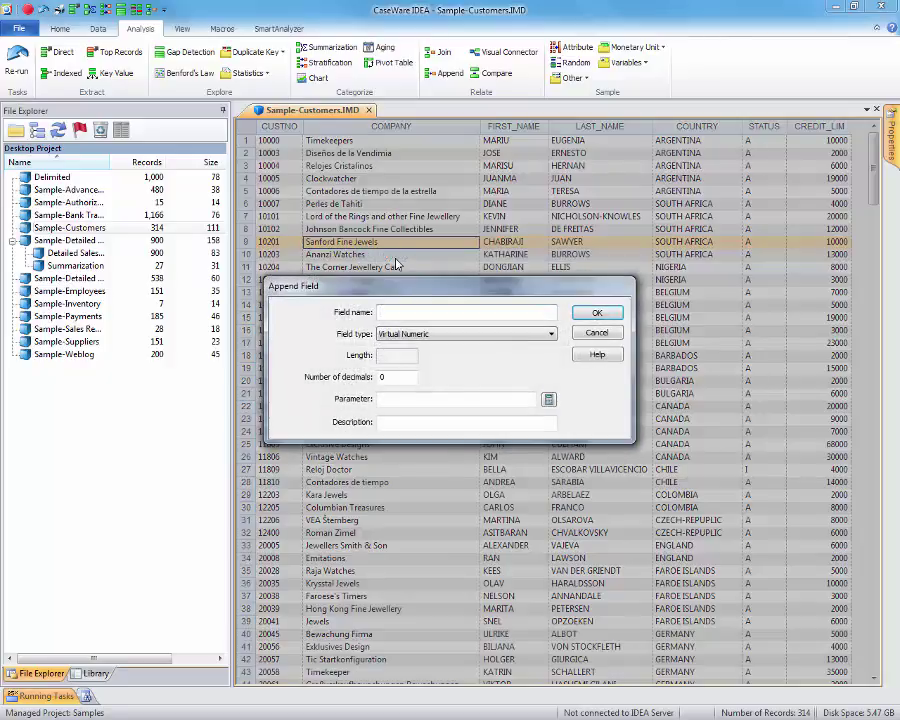
text(CLEAN COMPANY)
click(397, 333)
click(397, 359)
click(398, 355)
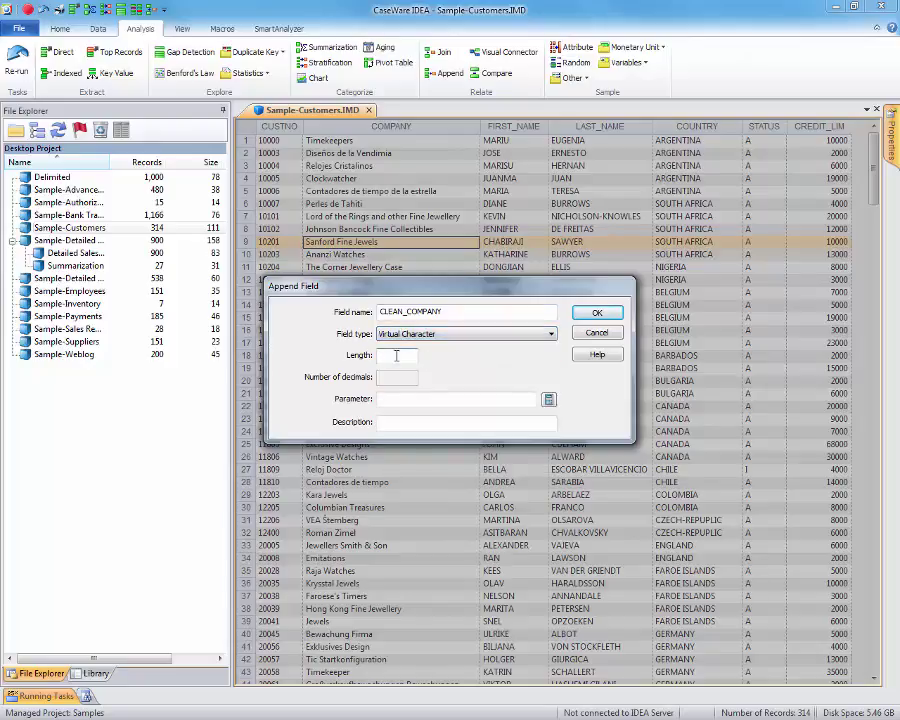
text(150)
click(466, 397)
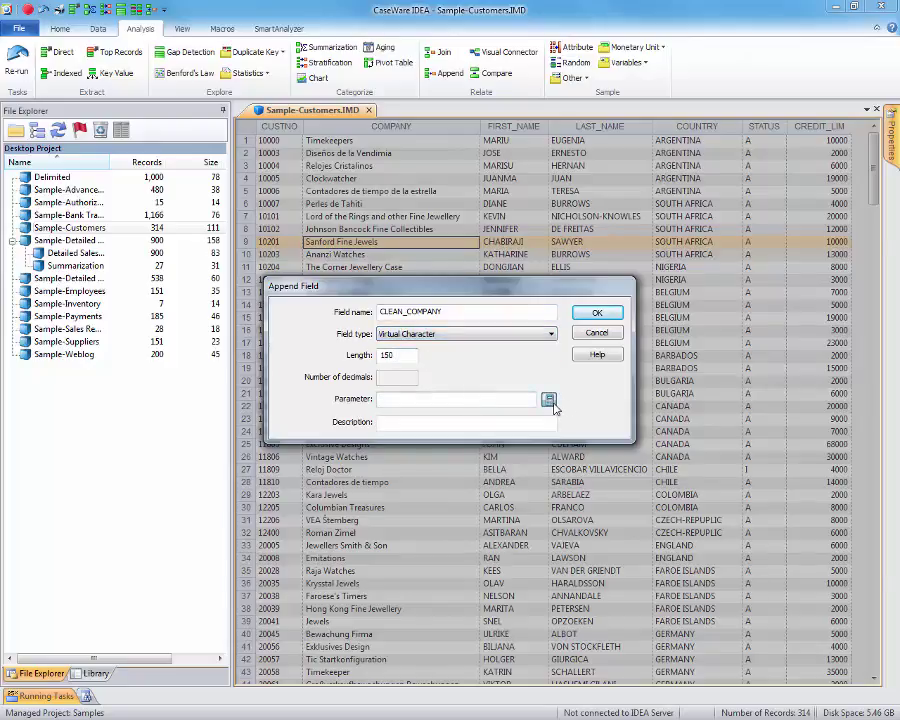
click(548, 399)
drag(507, 192, 393, 193)
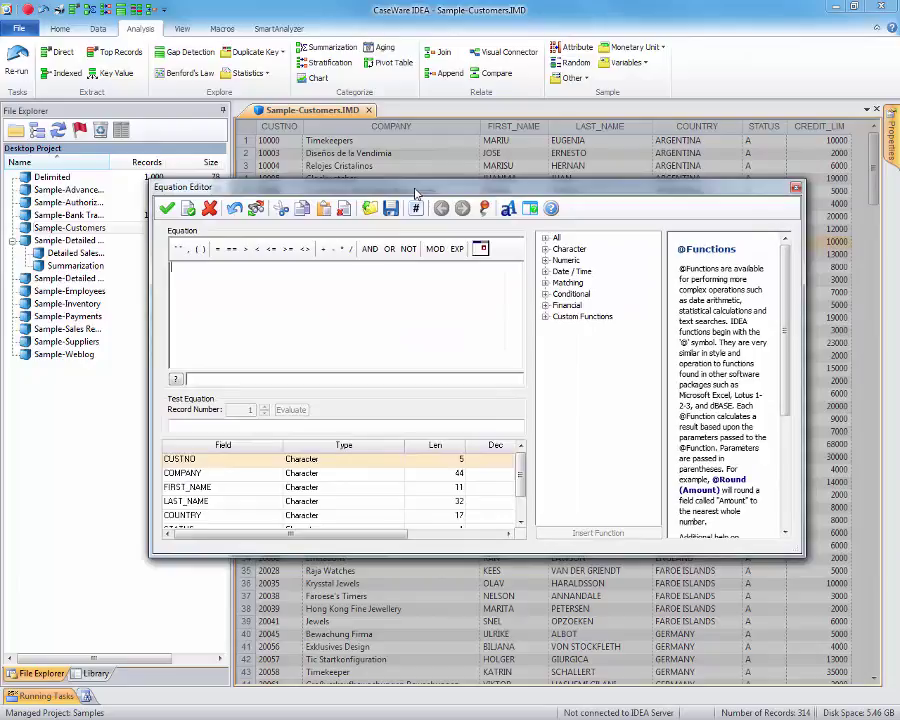
click(547, 240)
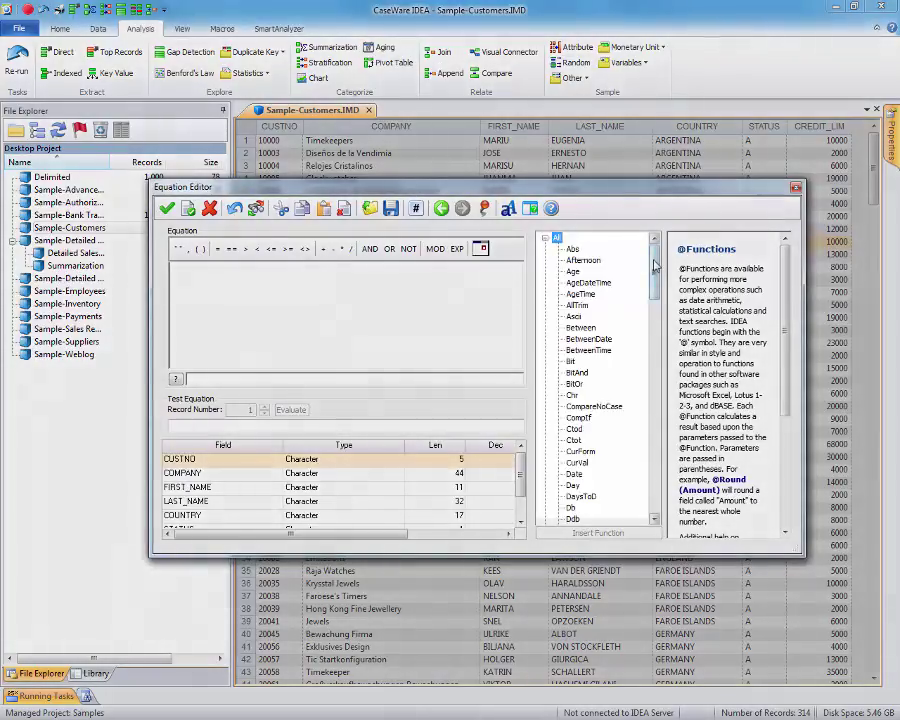
drag(654, 270, 650, 452)
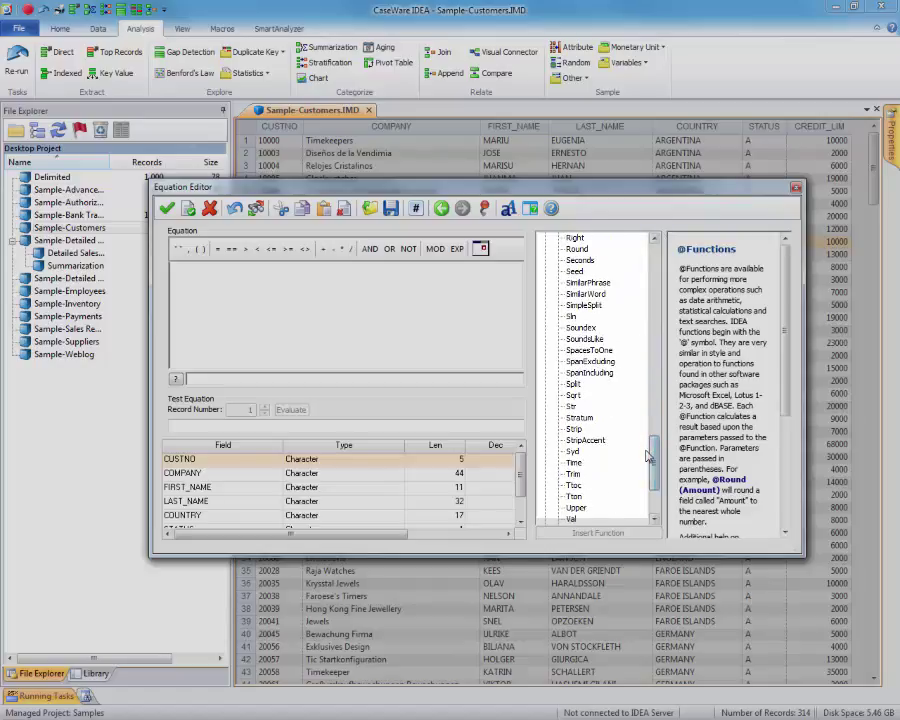
click(573, 429)
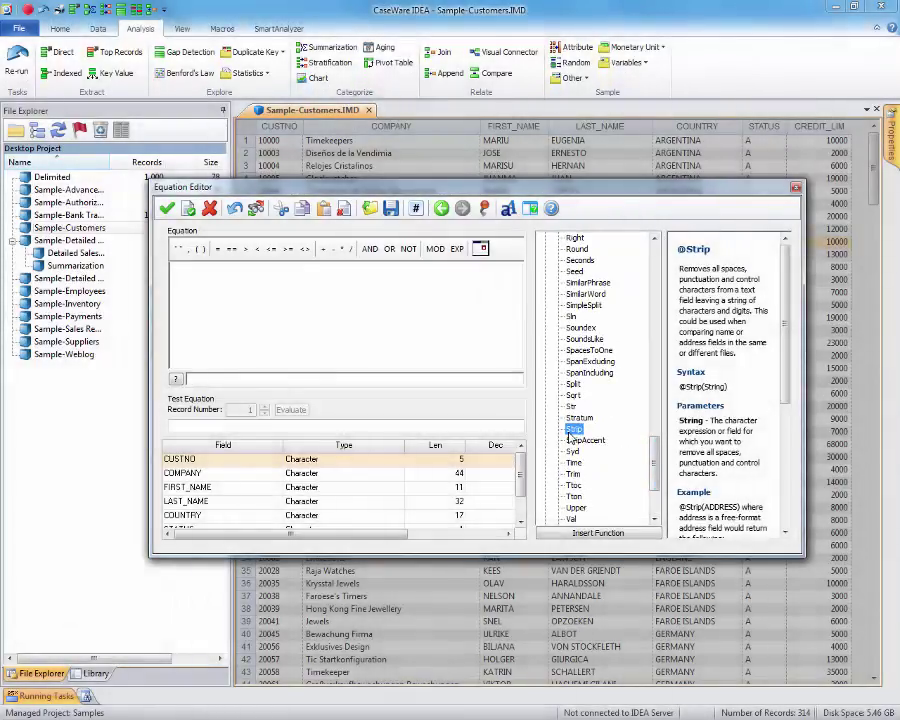
double_click(573, 430)
double_click(185, 473)
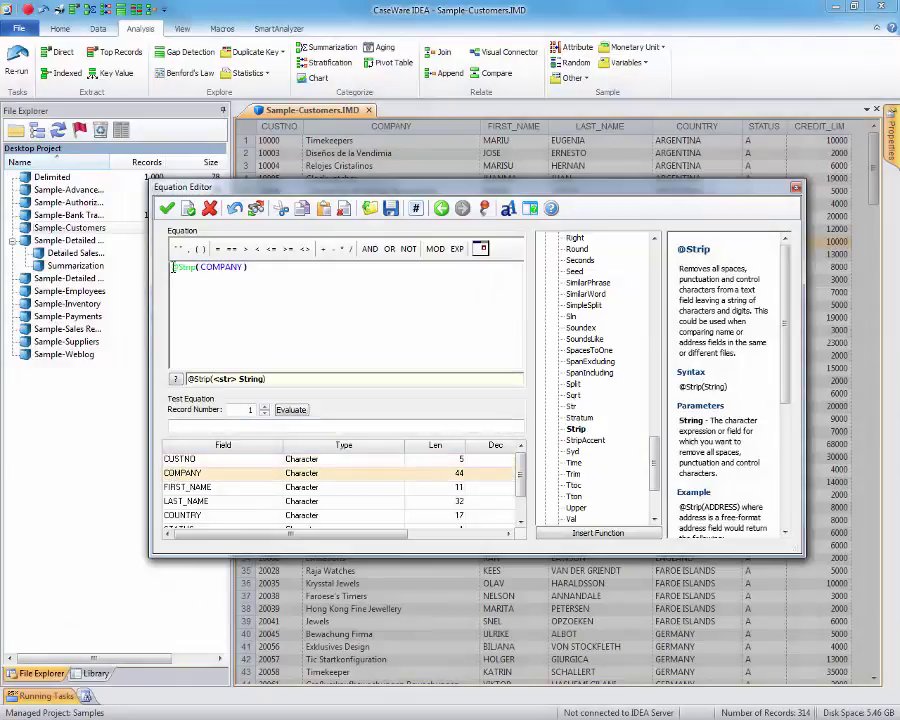
double_click(584, 440)
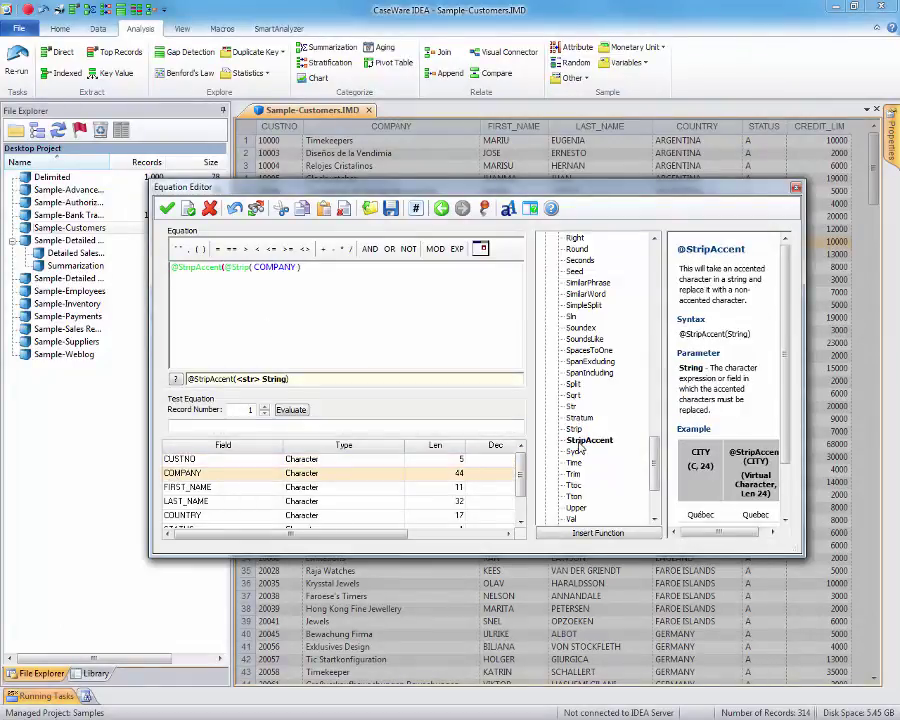
text())
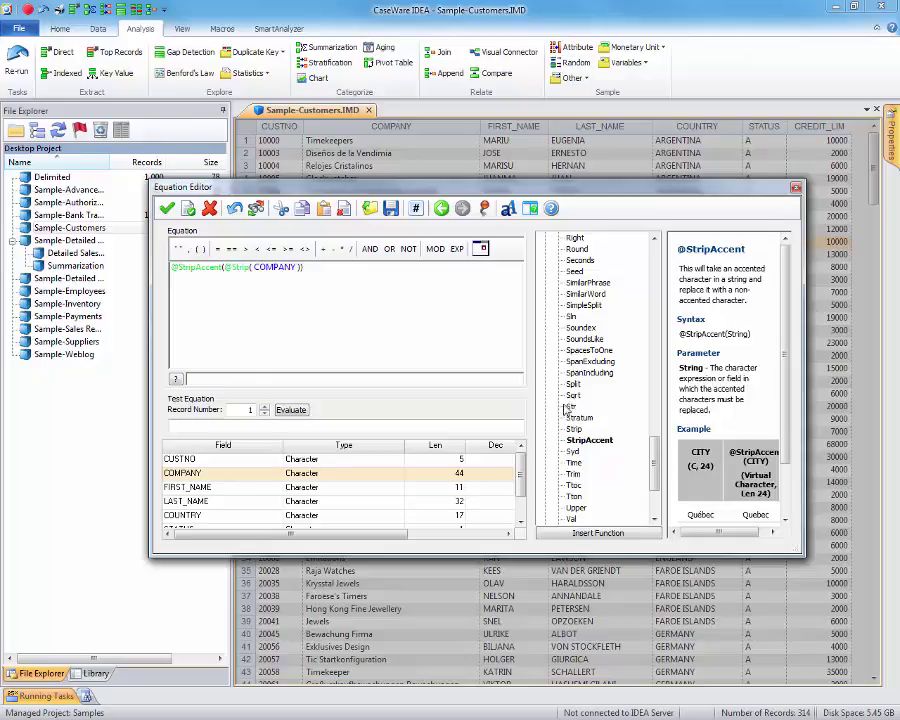
double_click(578, 507)
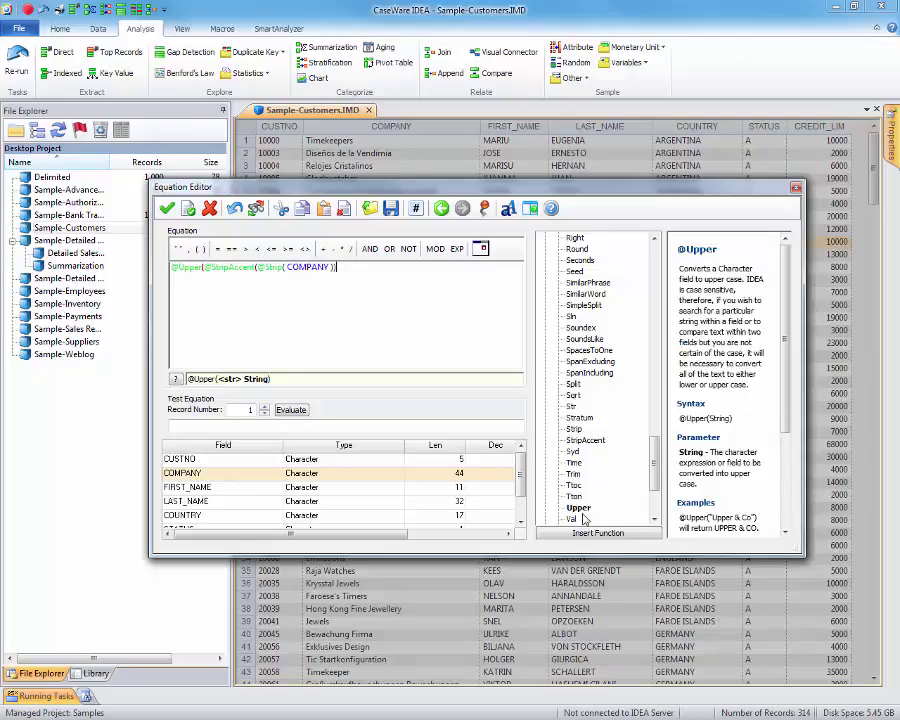
text())
click(289, 411)
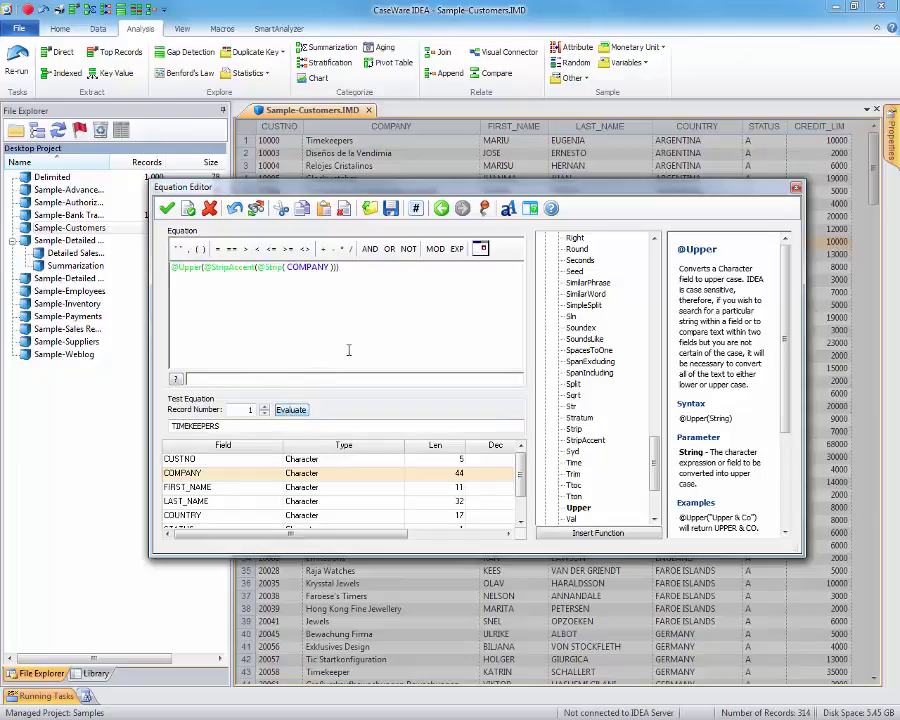
Accept the equation and create the CLEAN_COMPANY virtual field beside COMPANY
click(168, 209)
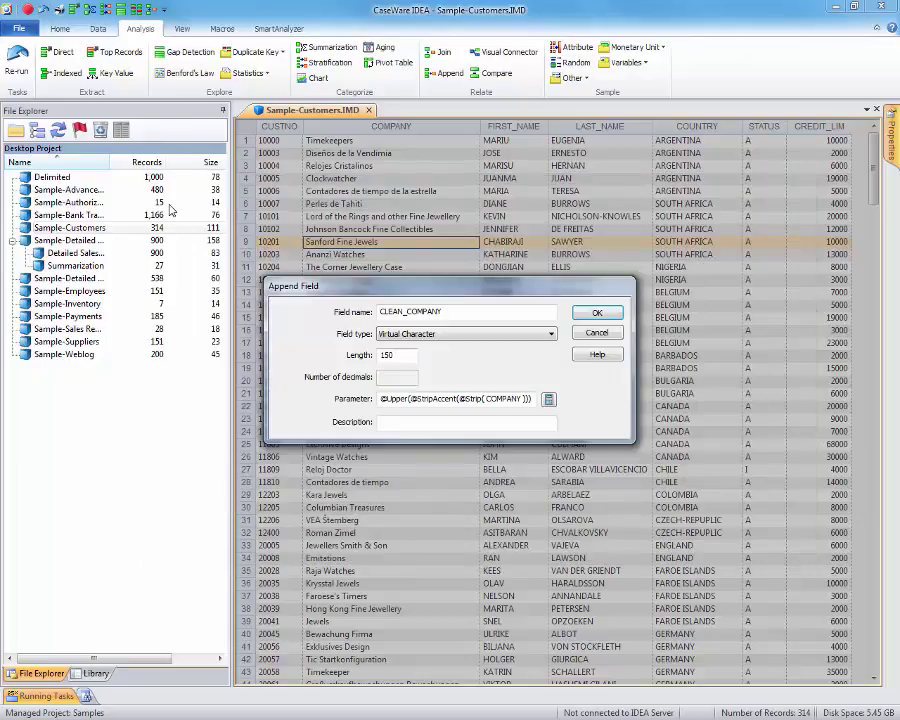
click(596, 312)
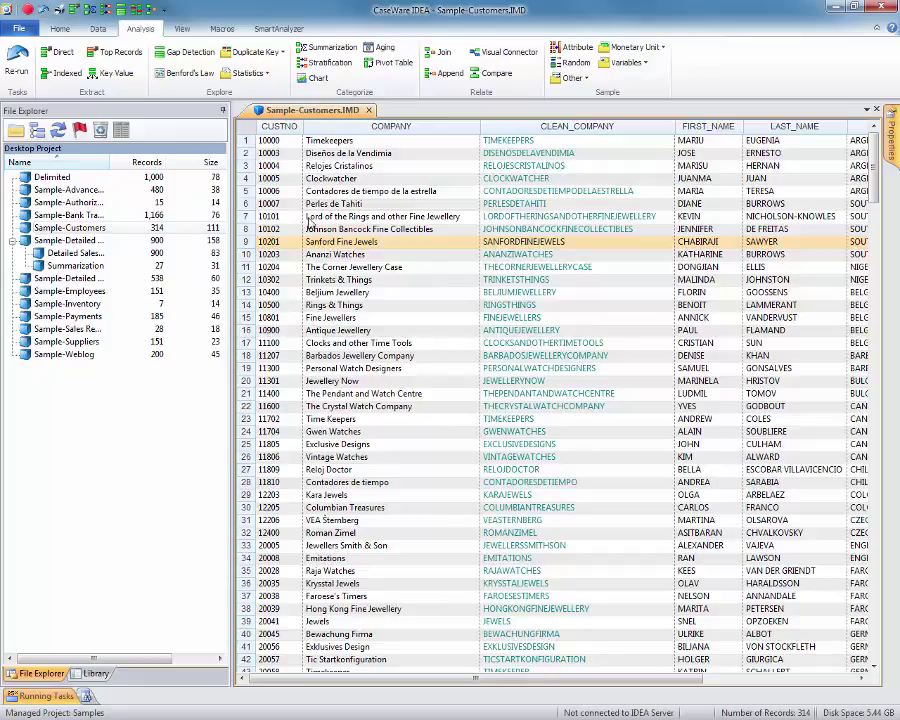
click(276, 55)
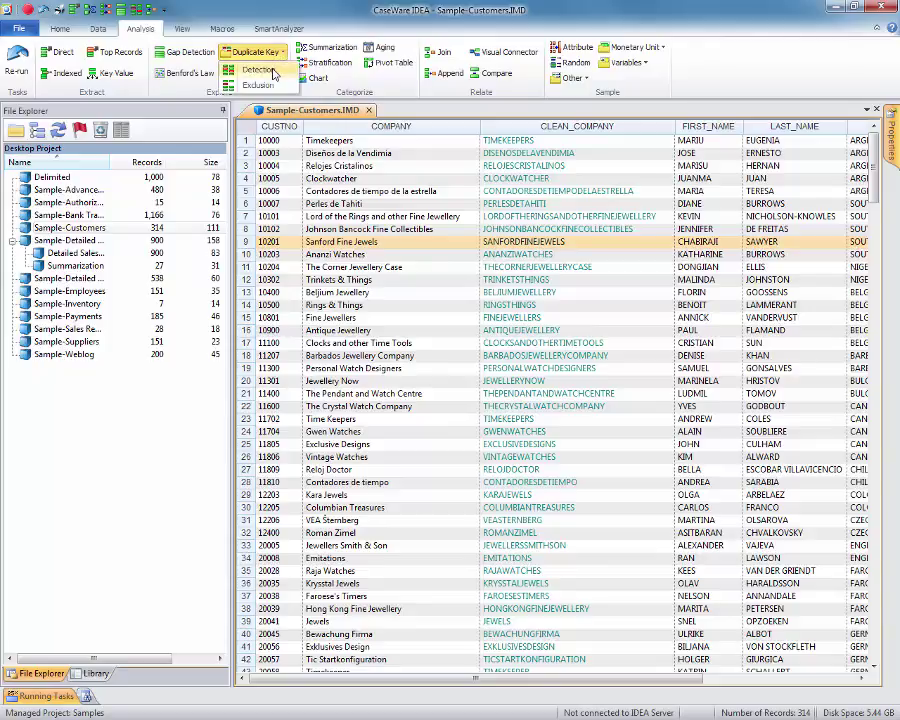
Run duplicate key detection keyed on CLEAN_COMPANY instead of CUSTNO, yielding 8 records
click(257, 70)
click(527, 348)
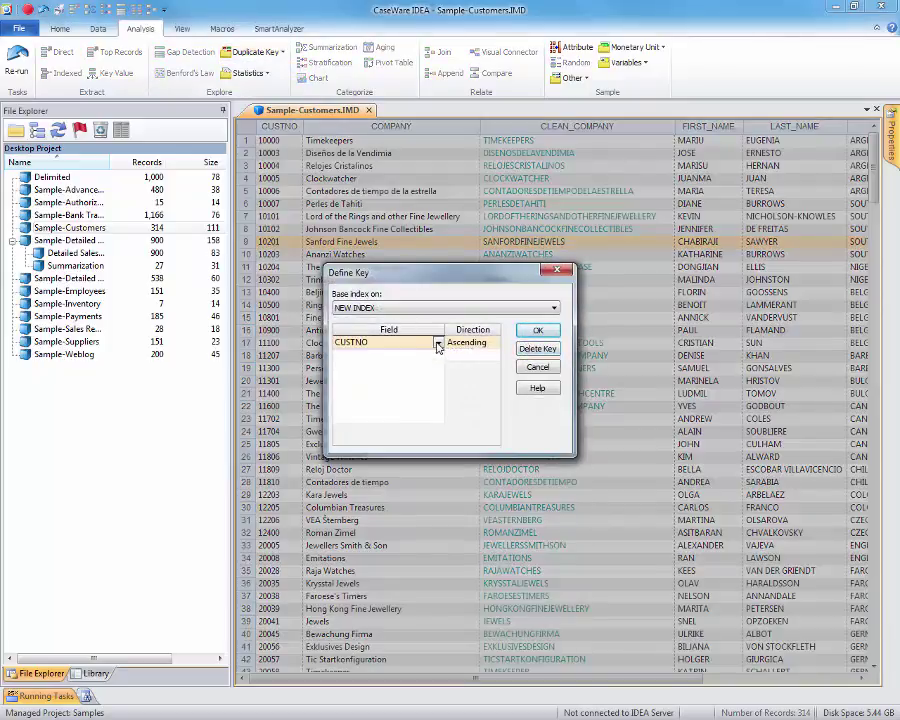
click(437, 343)
click(405, 419)
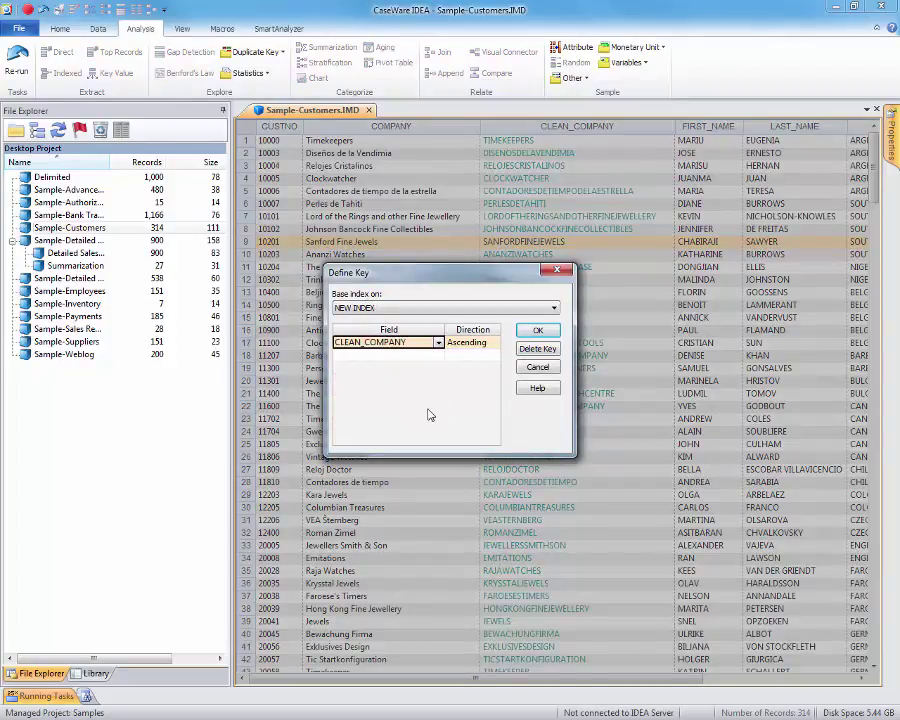
click(538, 331)
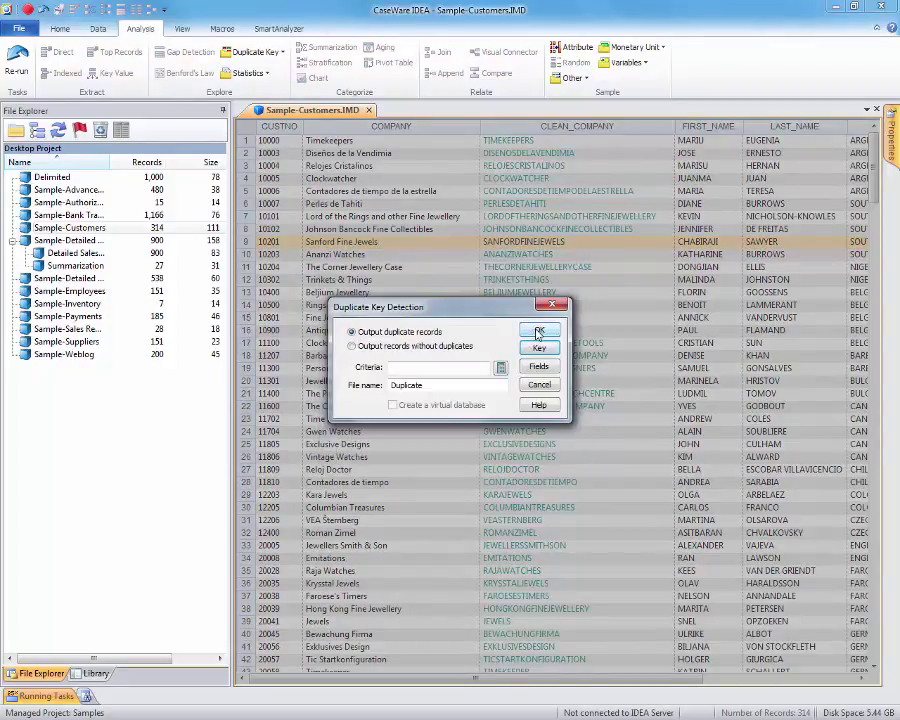
click(538, 332)
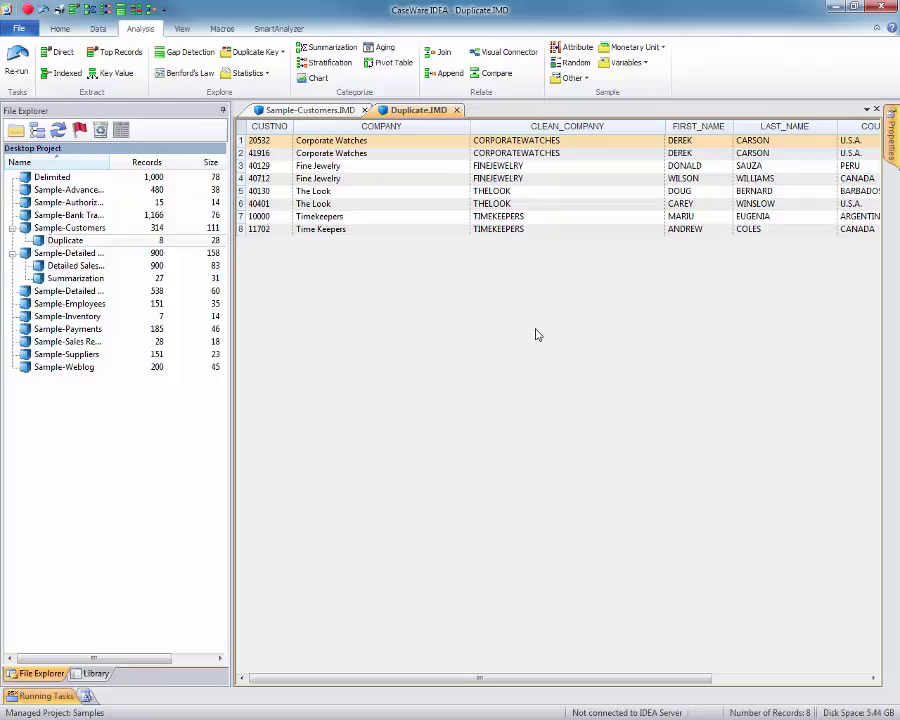
click(481, 192)
click(484, 154)
click(489, 167)
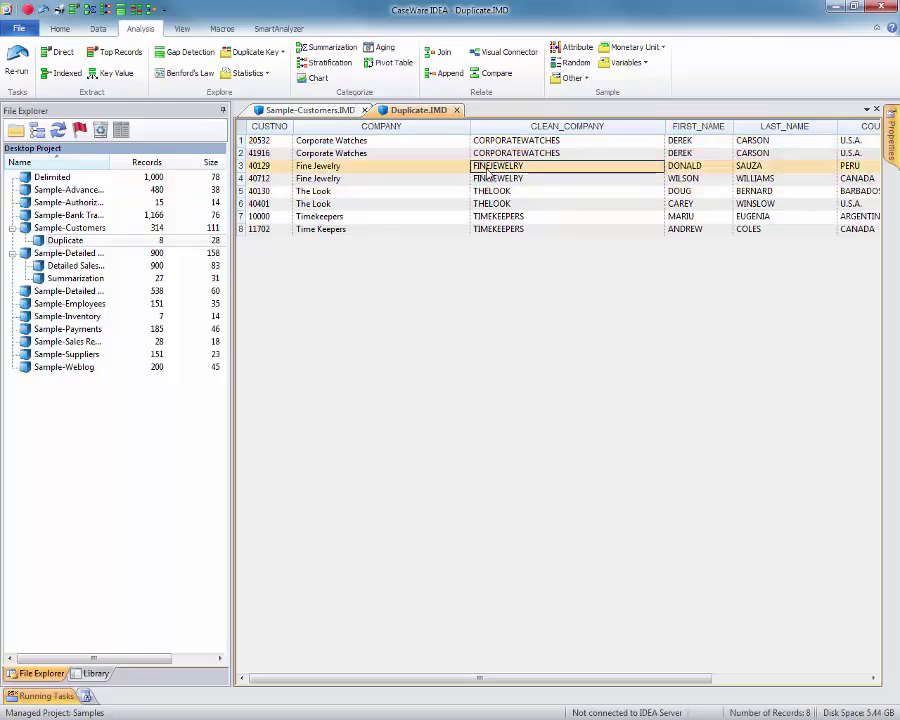
click(480, 142)
click(497, 155)
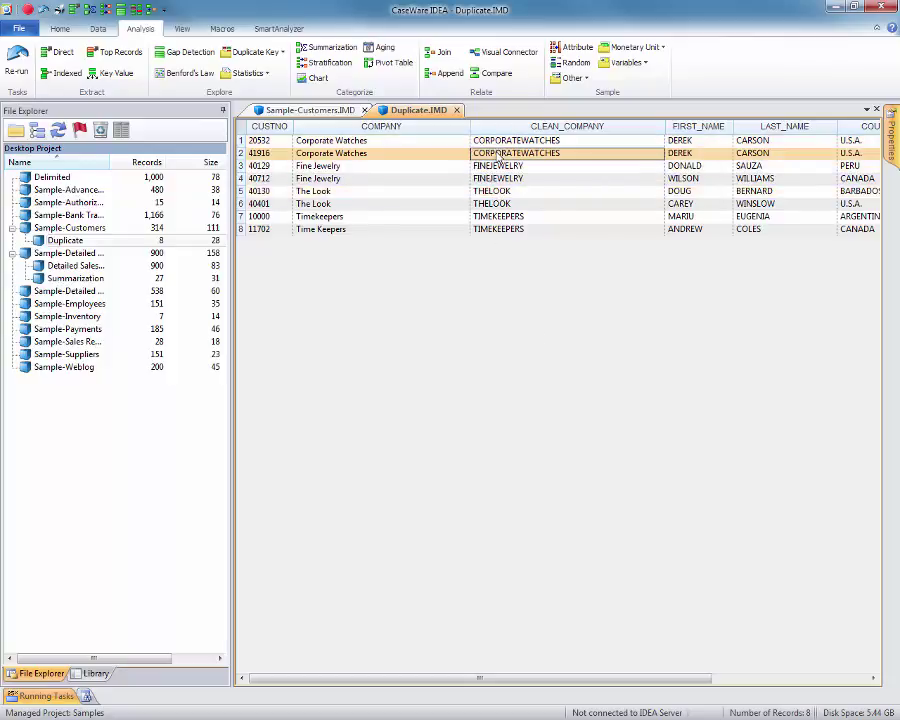
click(489, 231)
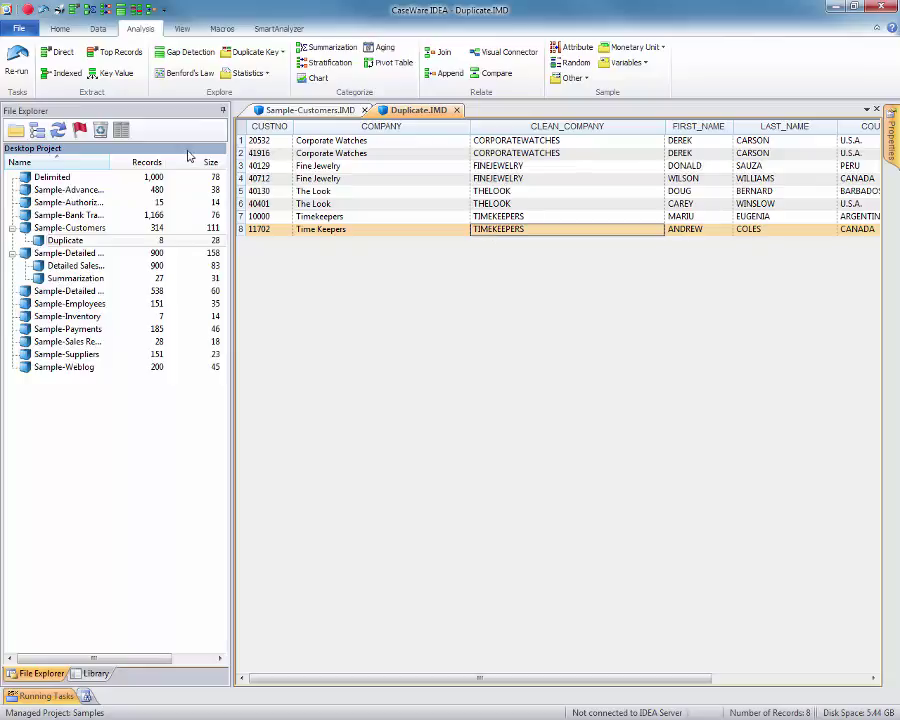
click(242, 153)
click(343, 154)
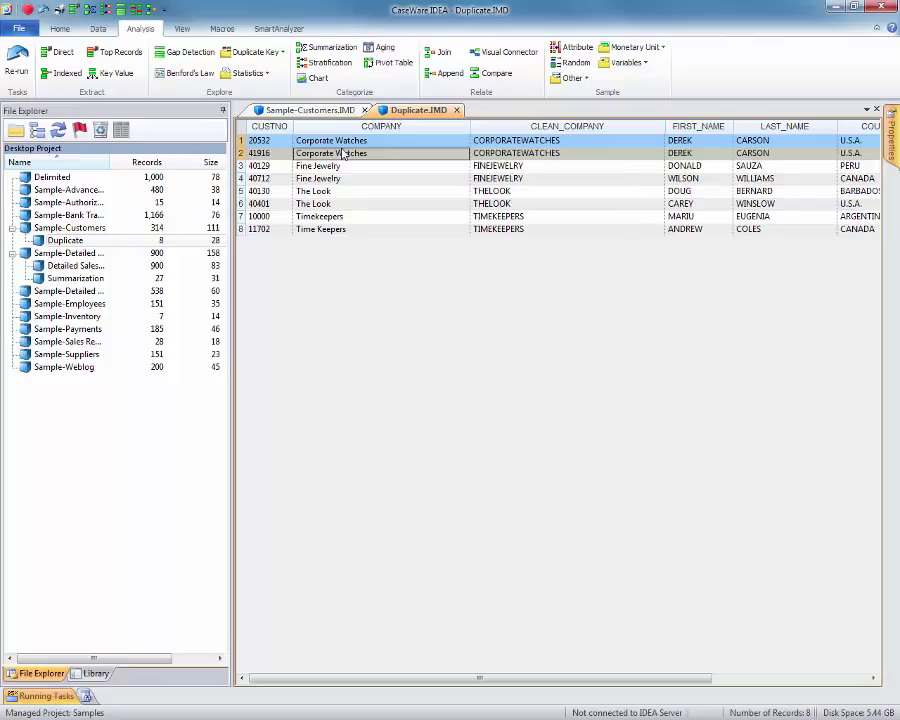
Filter the Duplicate database to the records containing Corporate Watches
right_click(343, 154)
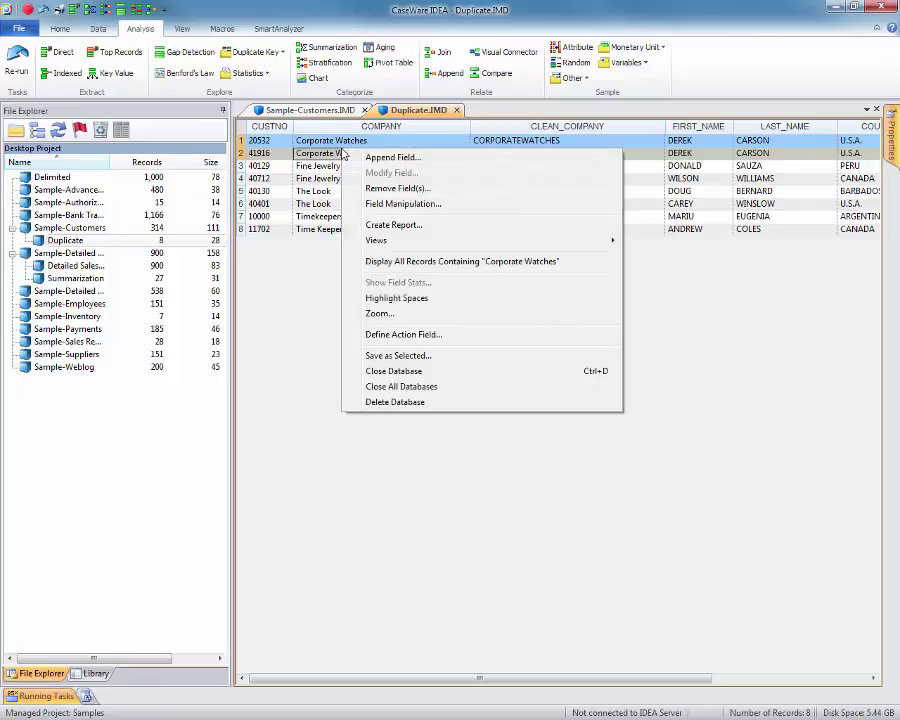
click(401, 261)
click(575, 267)
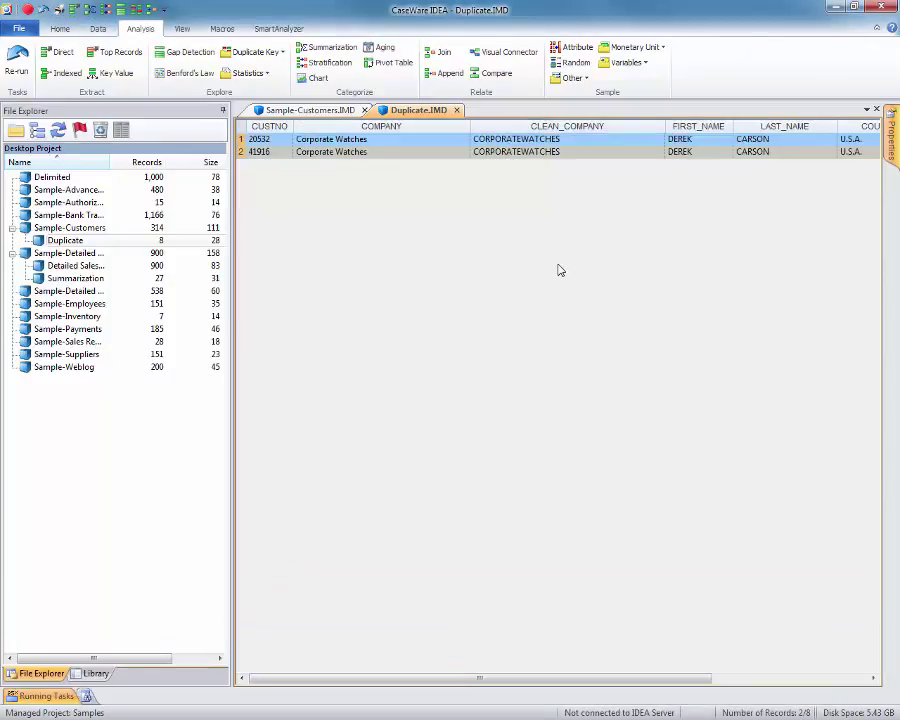
click(97, 31)
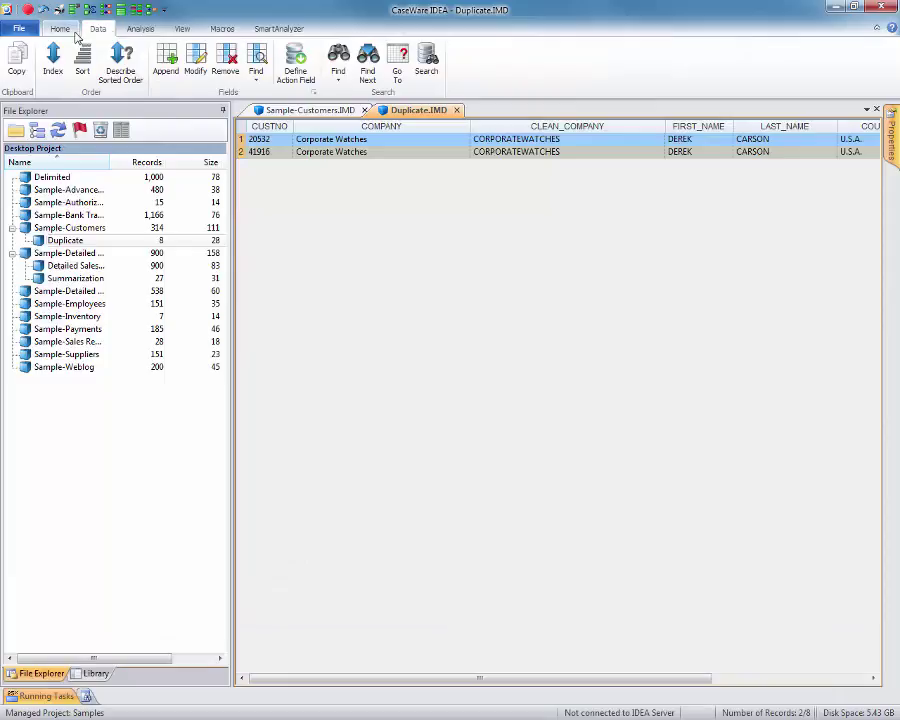
Extract them to 'Corporate Watches Duplicates', excluding the CREDIT_LIM and CLEAN_COMPANY fields
click(140, 29)
click(62, 52)
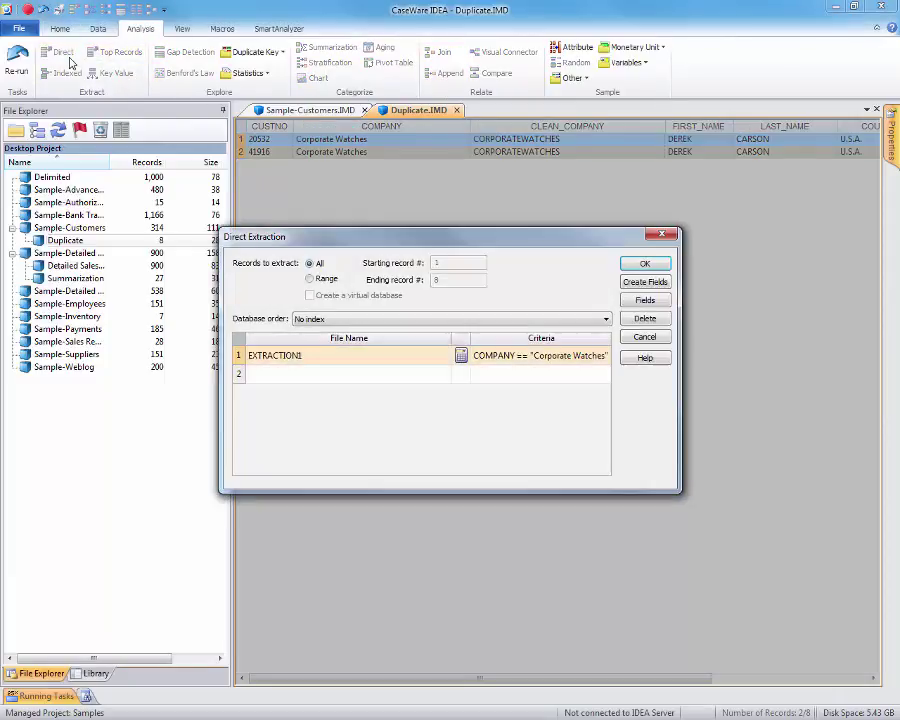
click(383, 355)
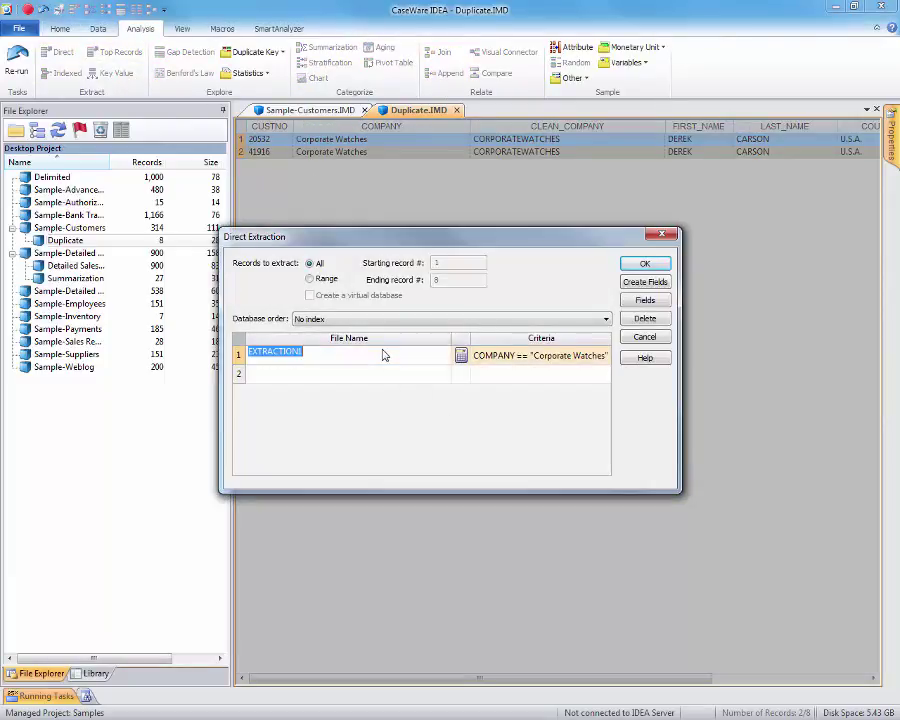
text(Corporate )
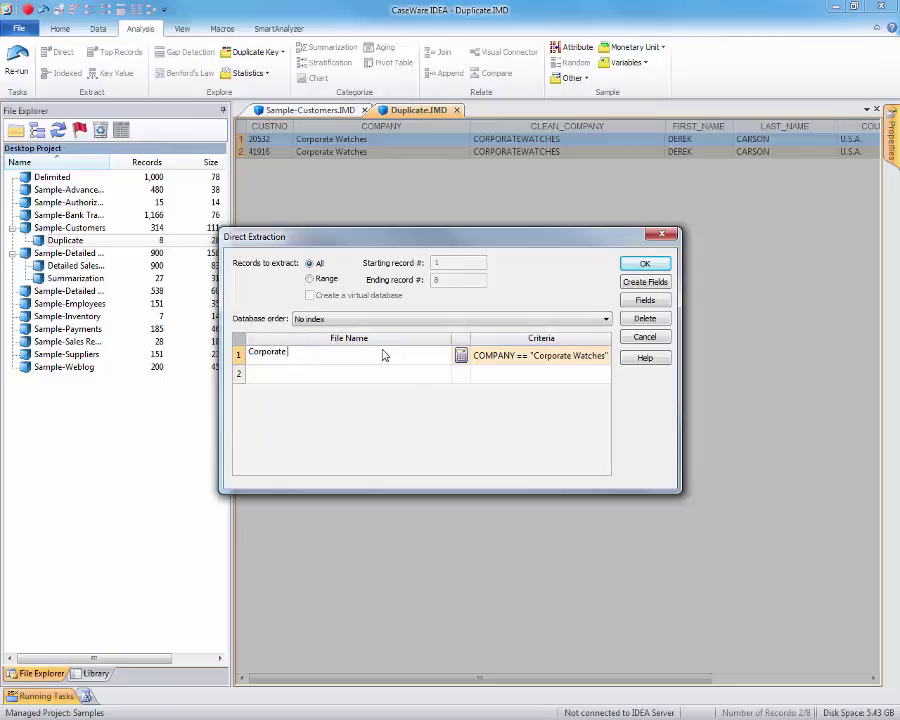
text(Watches Duplicates)
click(643, 299)
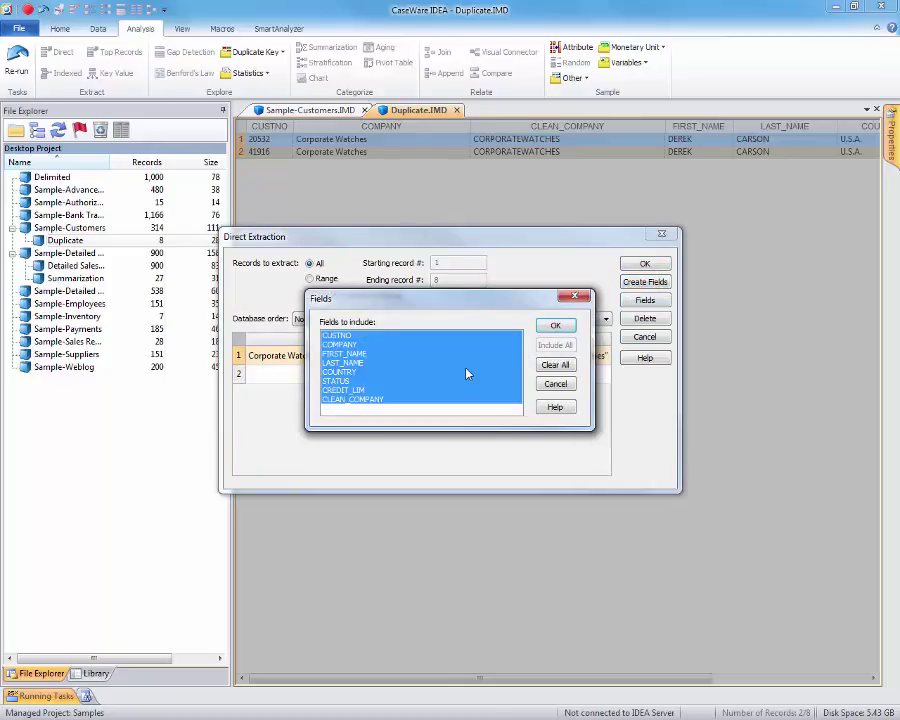
ctrl+click(366, 389)
ctrl+click(358, 399)
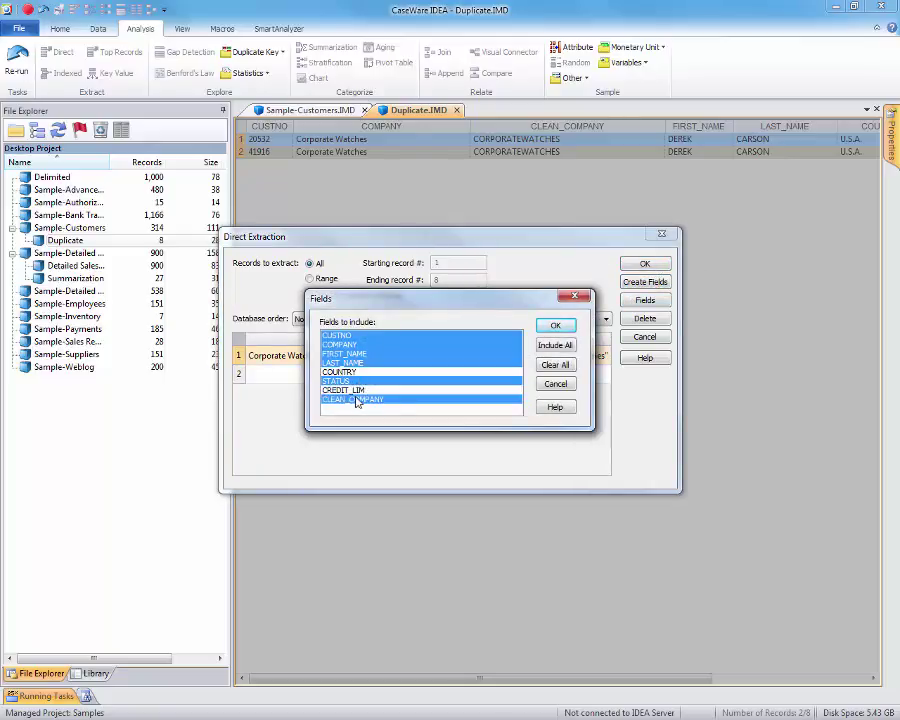
click(553, 323)
click(644, 264)
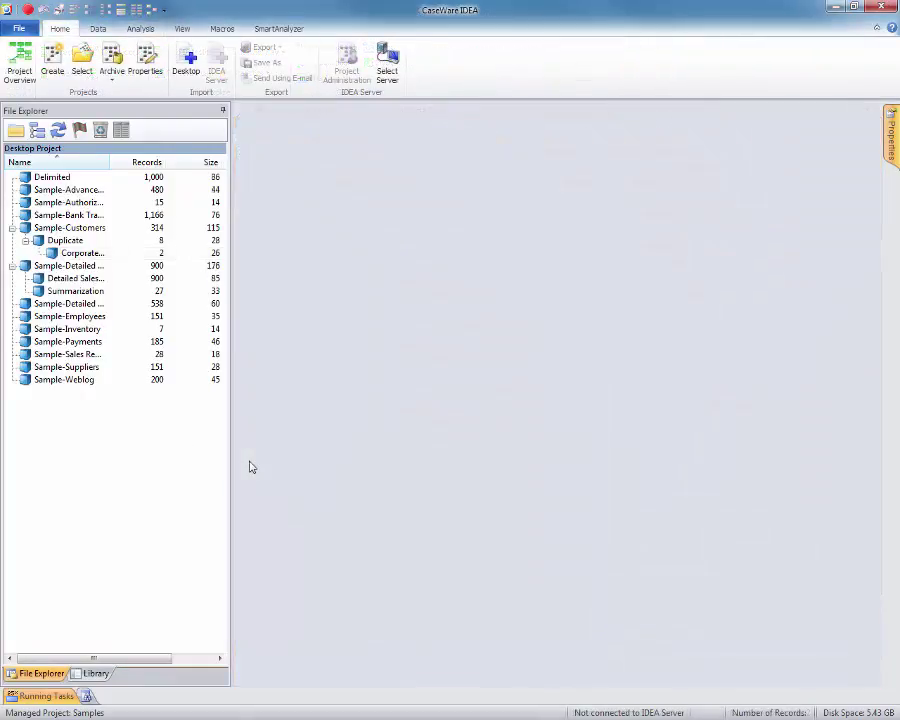
Create an archive of the EBP project in the C:\Archive destination folder
click(113, 82)
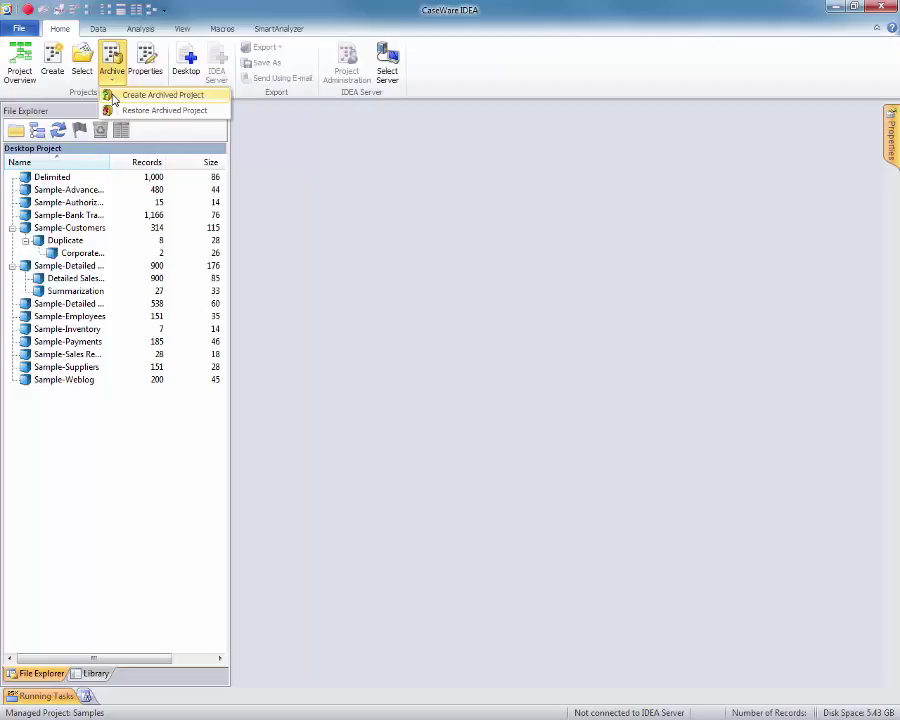
click(113, 96)
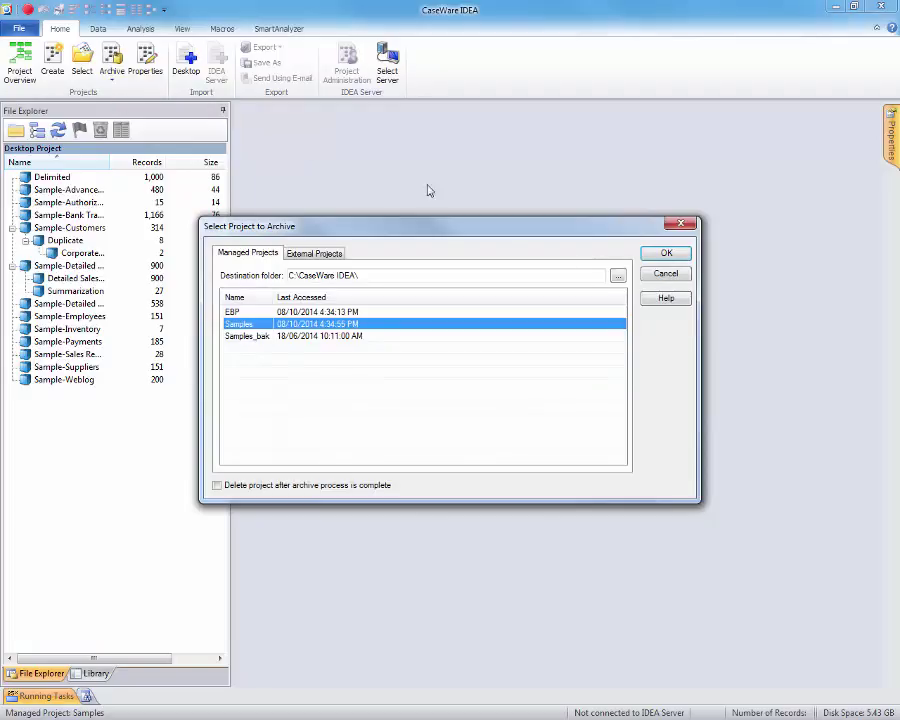
click(502, 312)
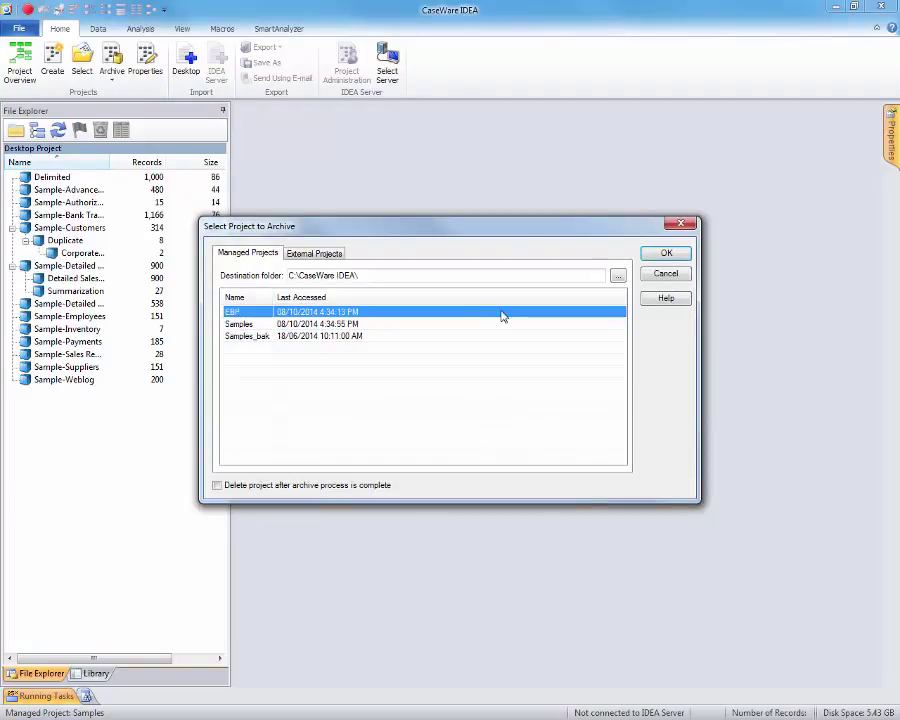
click(618, 275)
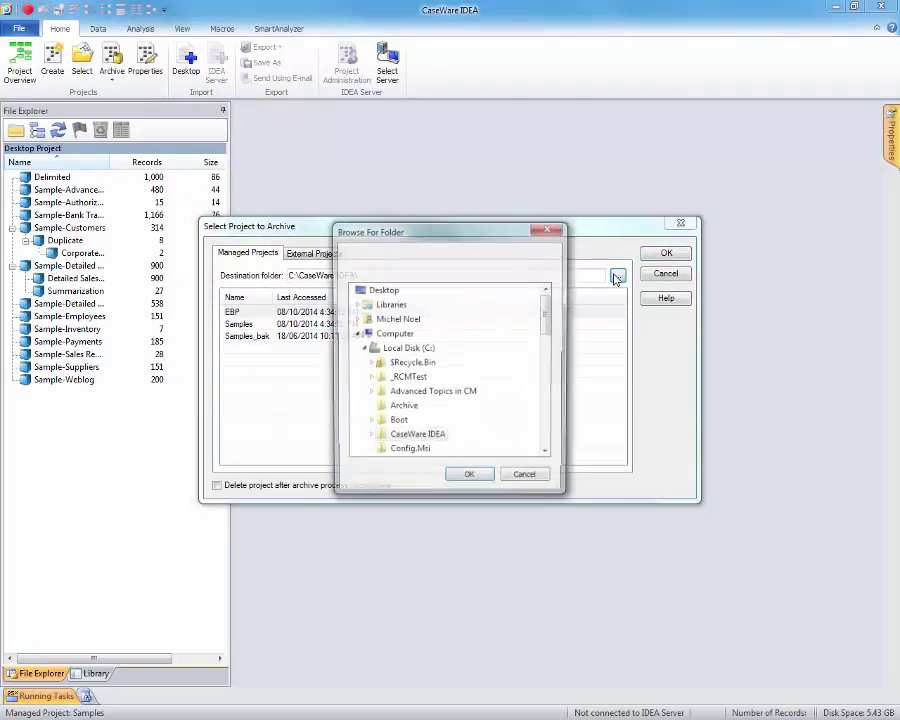
click(402, 407)
click(469, 478)
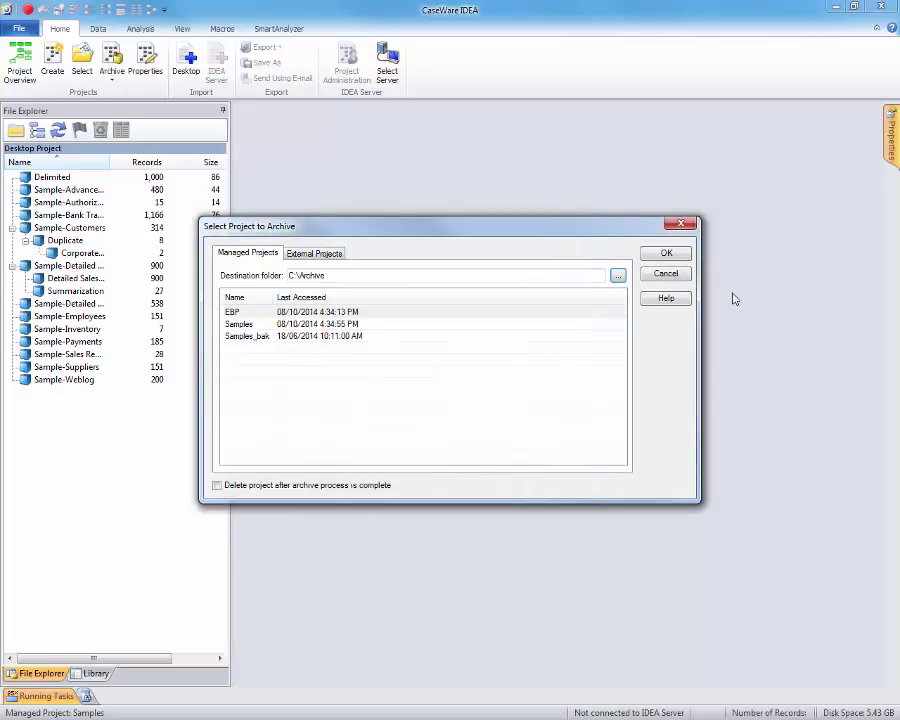
click(680, 256)
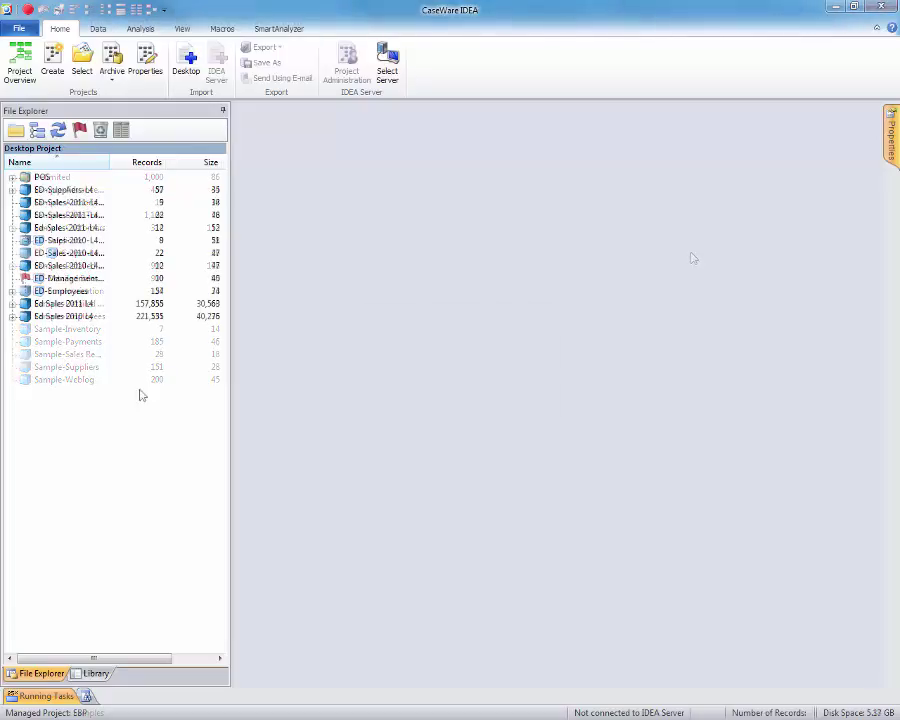
Copy the ED-Sales-2010-L4 database into the Samples folder
click(42, 320)
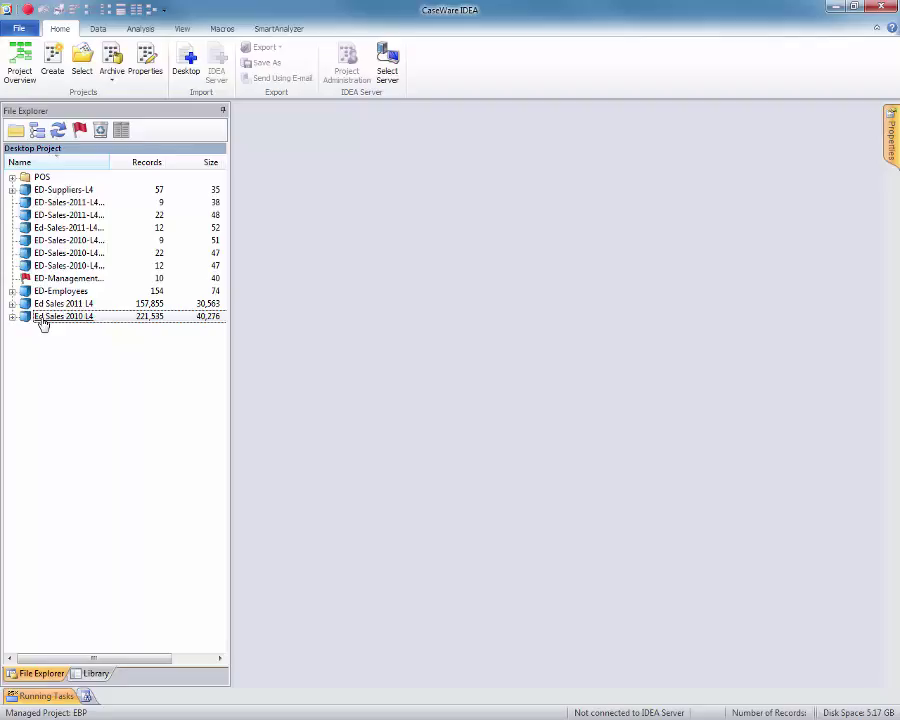
right_click(76, 254)
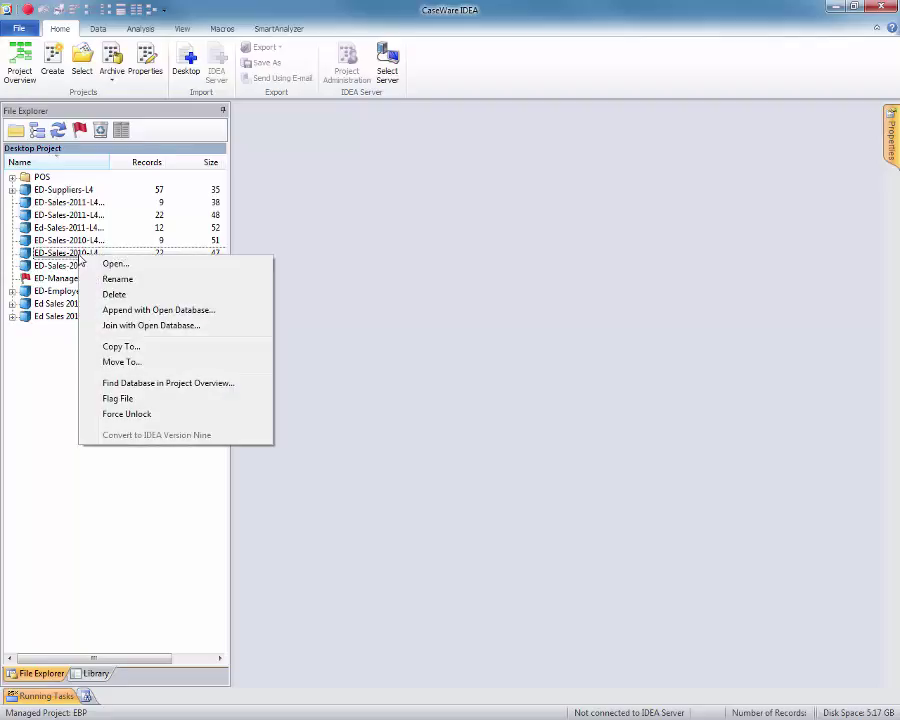
click(140, 347)
click(548, 430)
click(548, 431)
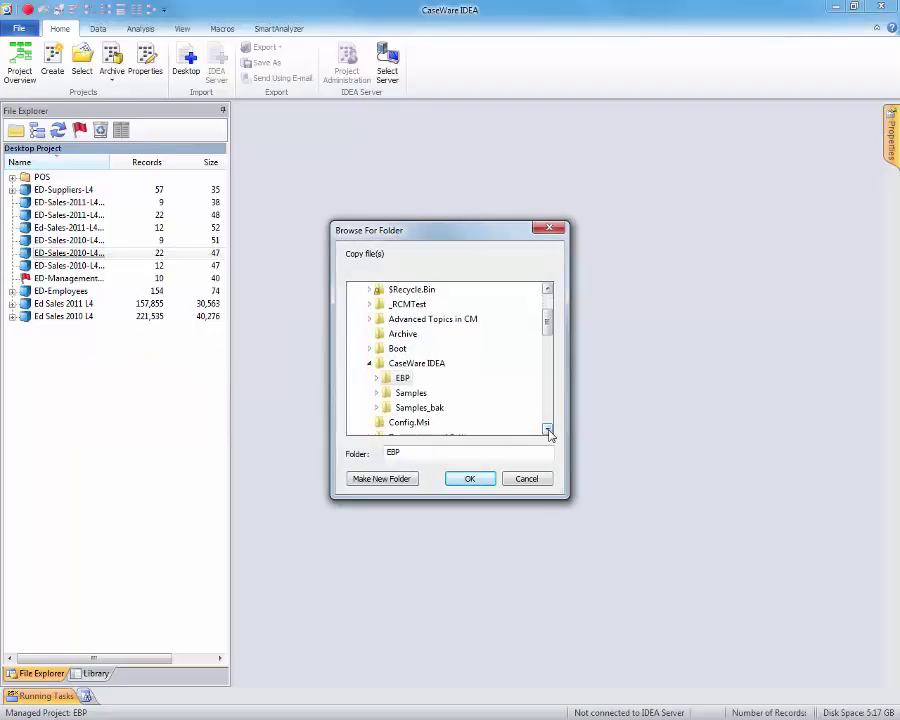
click(427, 406)
click(467, 480)
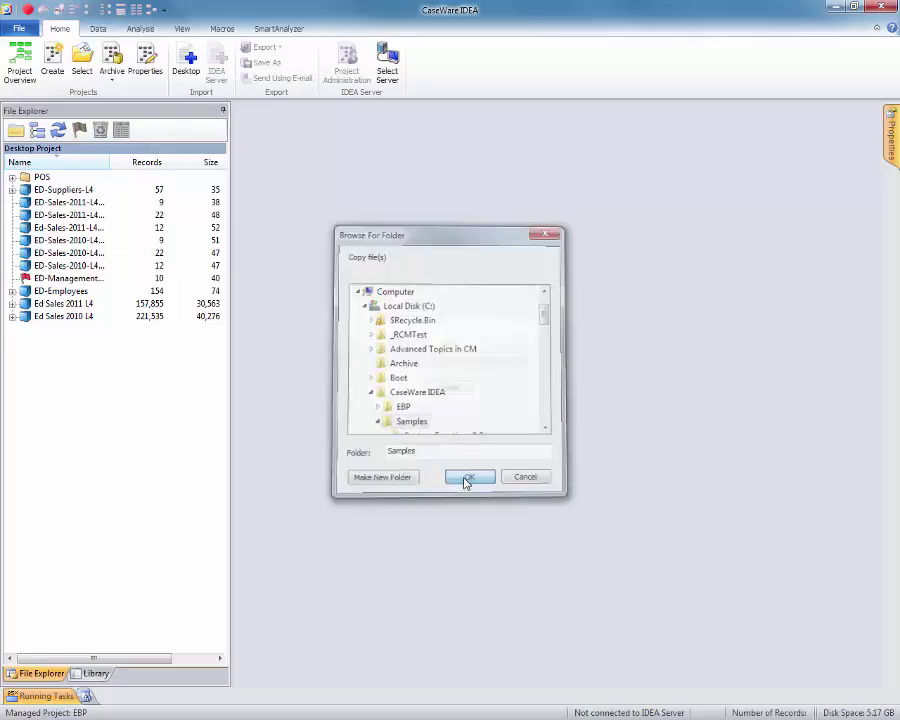
Copy another ED-Sales-2010 database into the Samples_bak folder
right_click(77, 240)
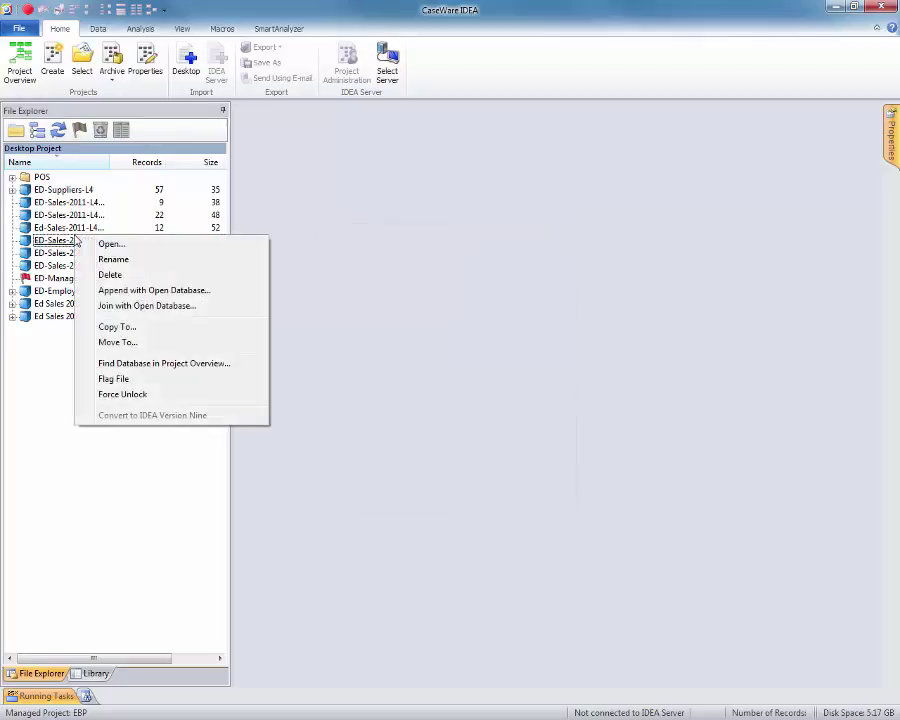
click(122, 330)
click(548, 430)
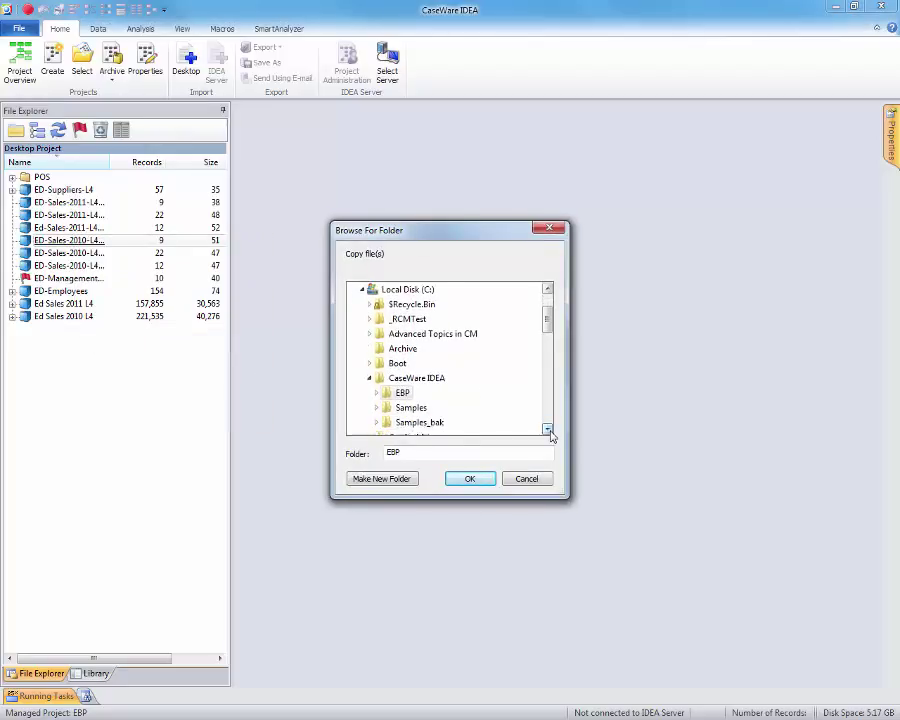
click(442, 413)
click(467, 480)
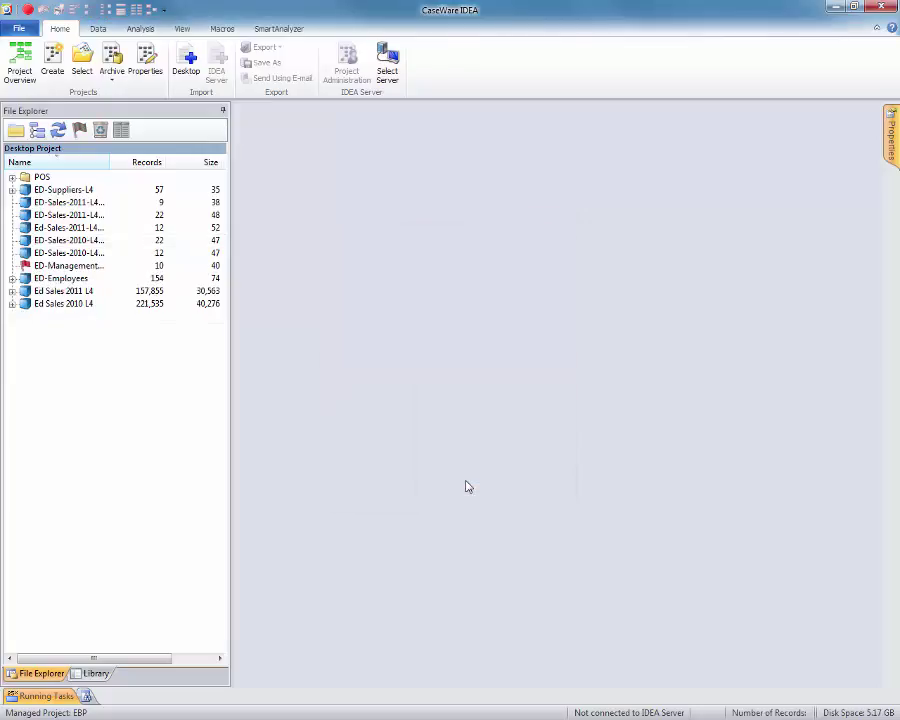
Delete all databases from ED-Suppliers-L4 to Ed Sales 2010 L4, including child databases
click(88, 192)
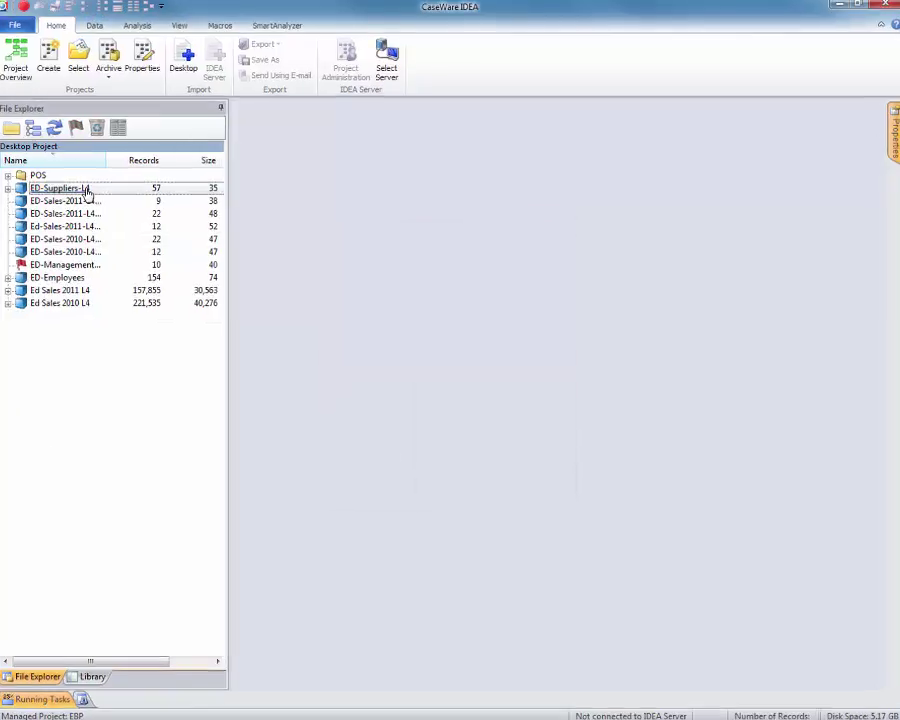
shift+click(88, 303)
right_click(88, 305)
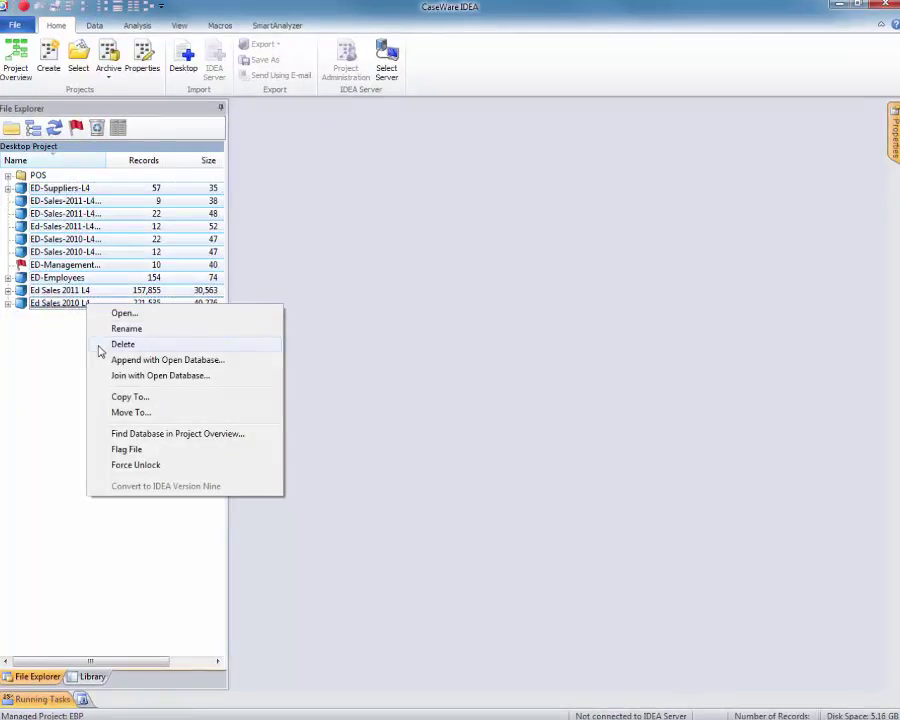
click(122, 344)
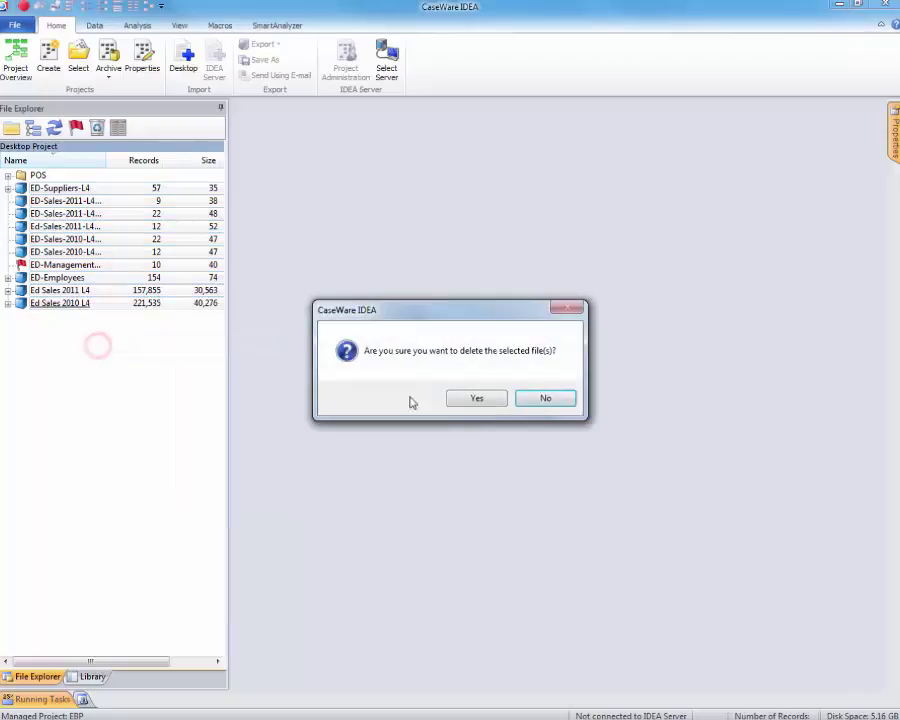
click(468, 400)
click(491, 402)
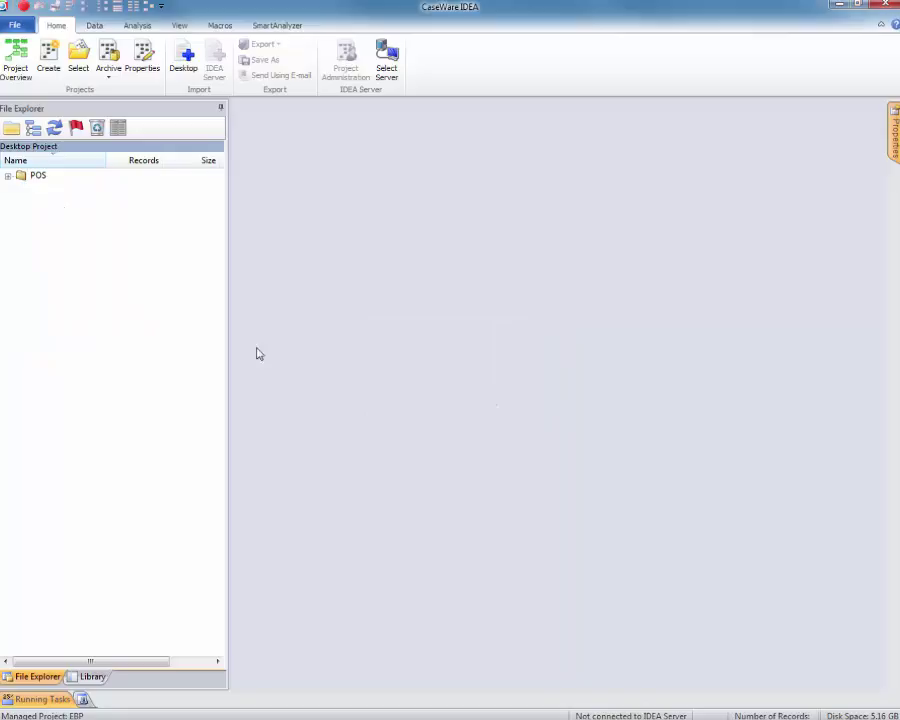
Switch to the Samples project and delete the EBP project from managed projects
click(82, 62)
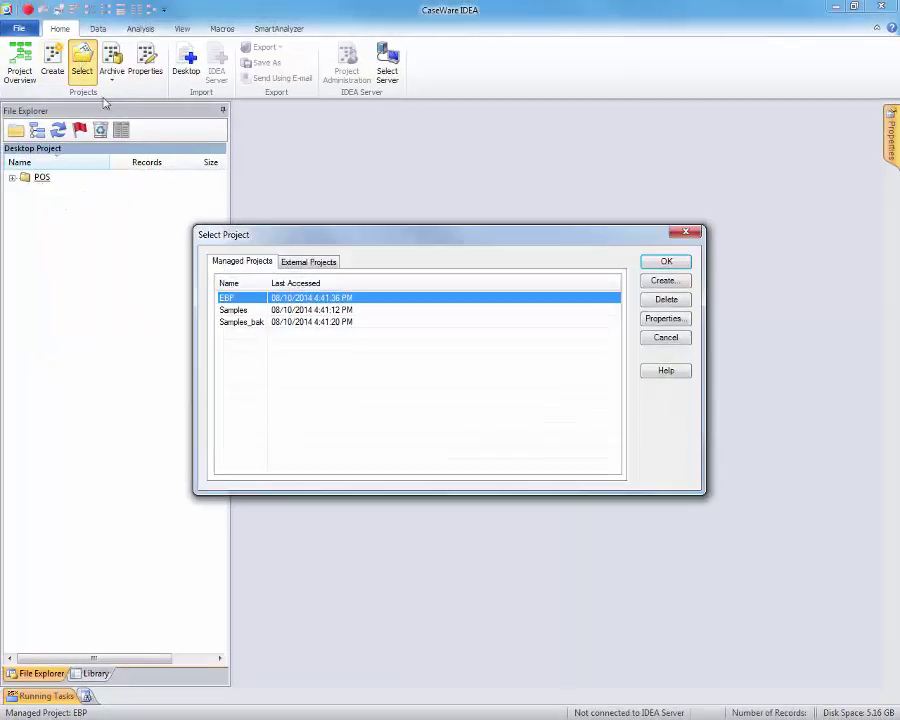
click(232, 310)
click(660, 262)
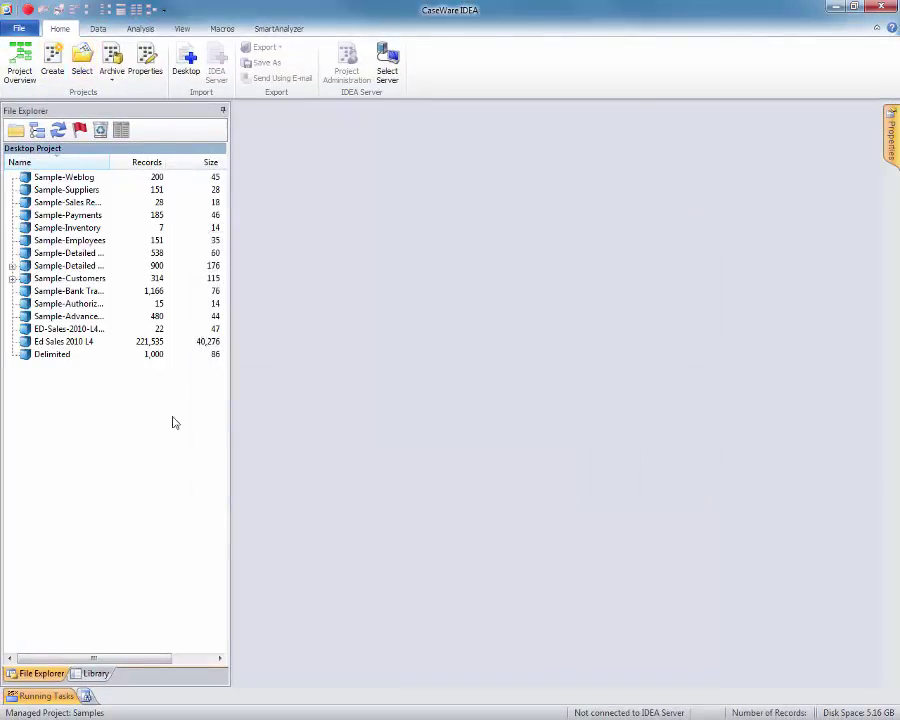
click(84, 75)
click(258, 298)
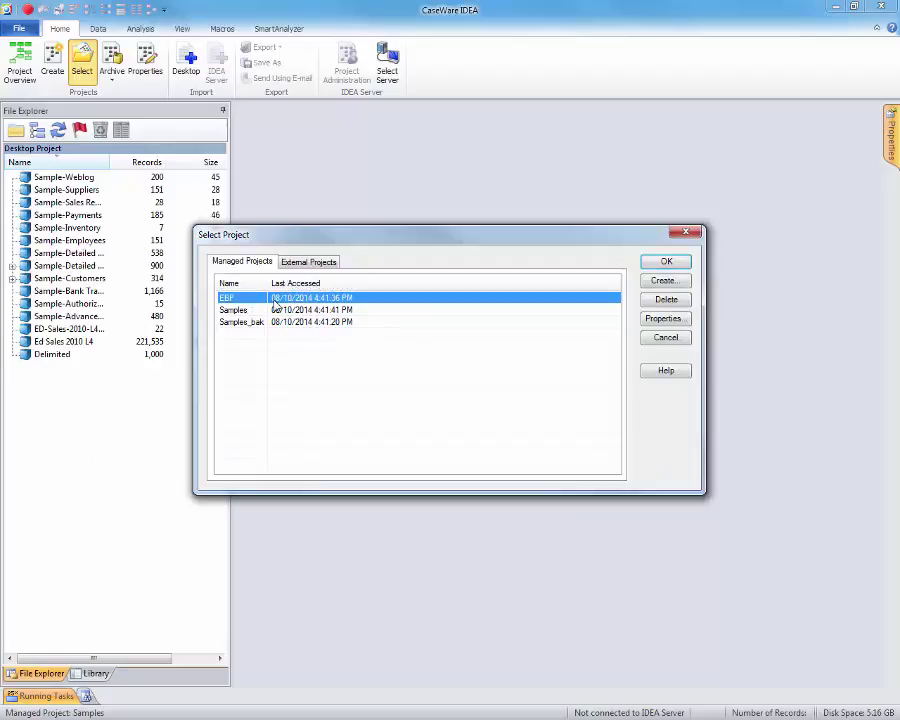
click(666, 299)
click(503, 398)
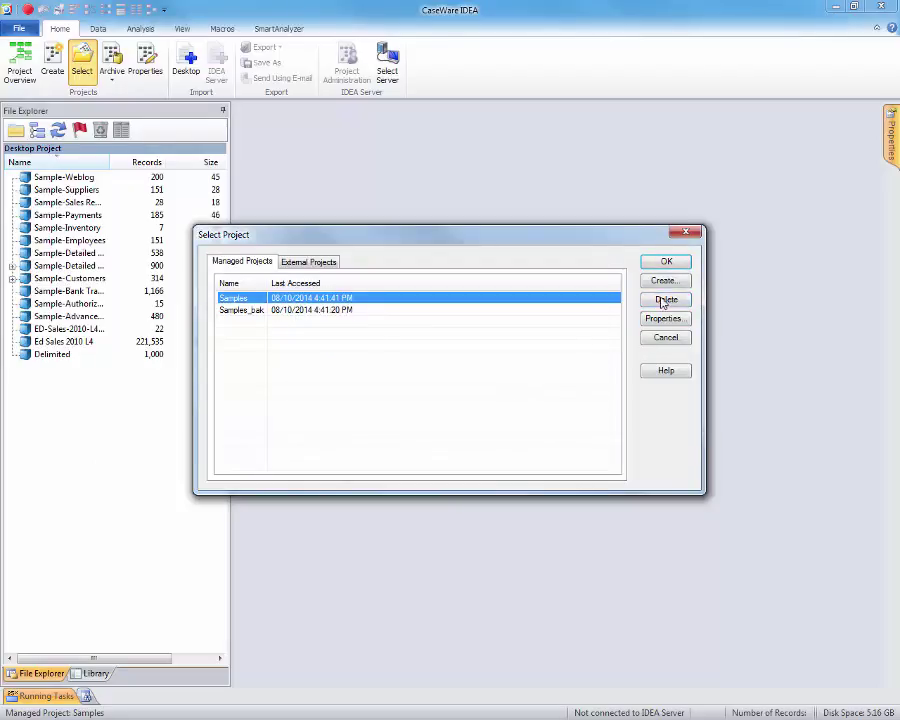
click(670, 261)
Restore the EBP project from the archive file C:\Archive\EBP.iarc
click(114, 74)
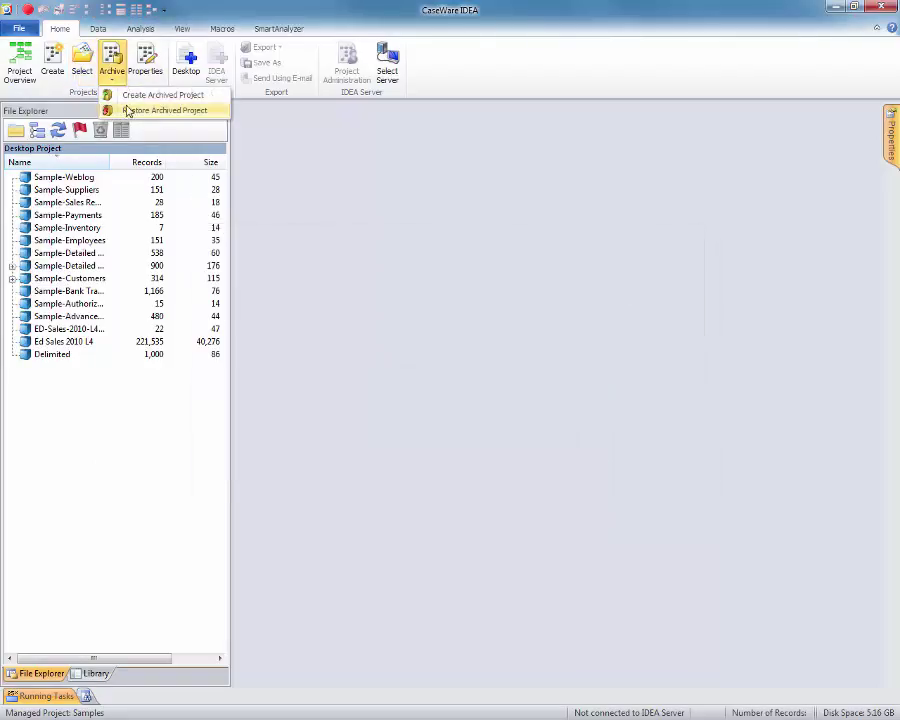
click(130, 108)
click(584, 320)
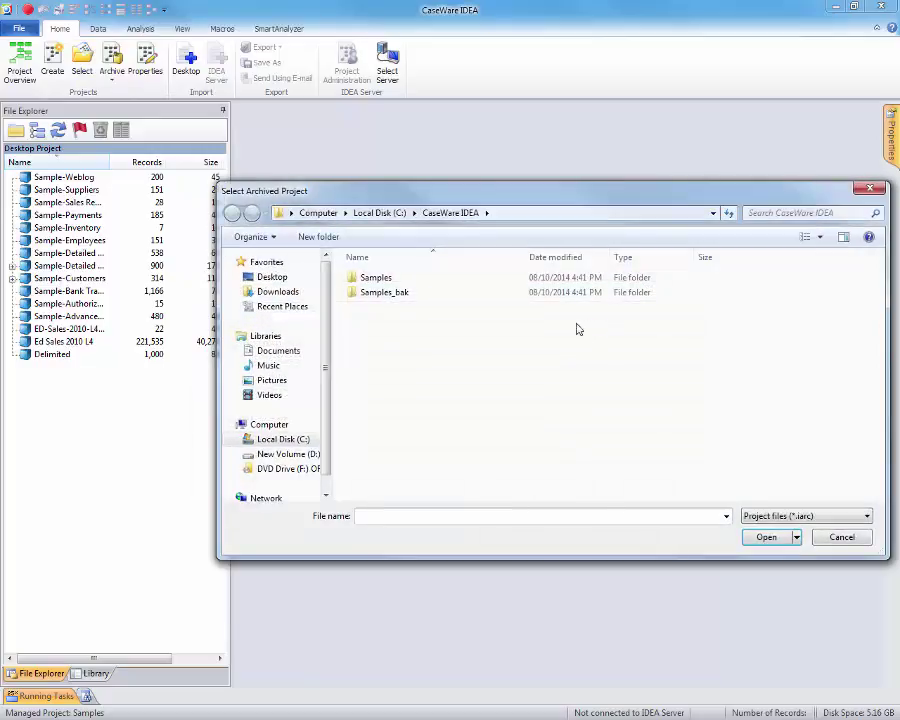
click(311, 438)
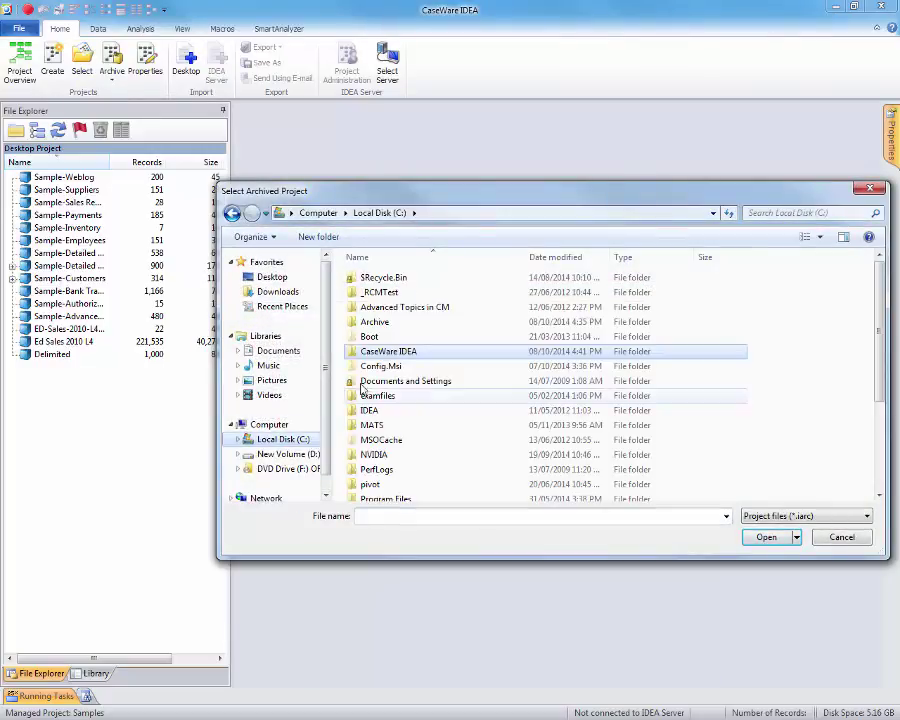
double_click(374, 321)
double_click(368, 332)
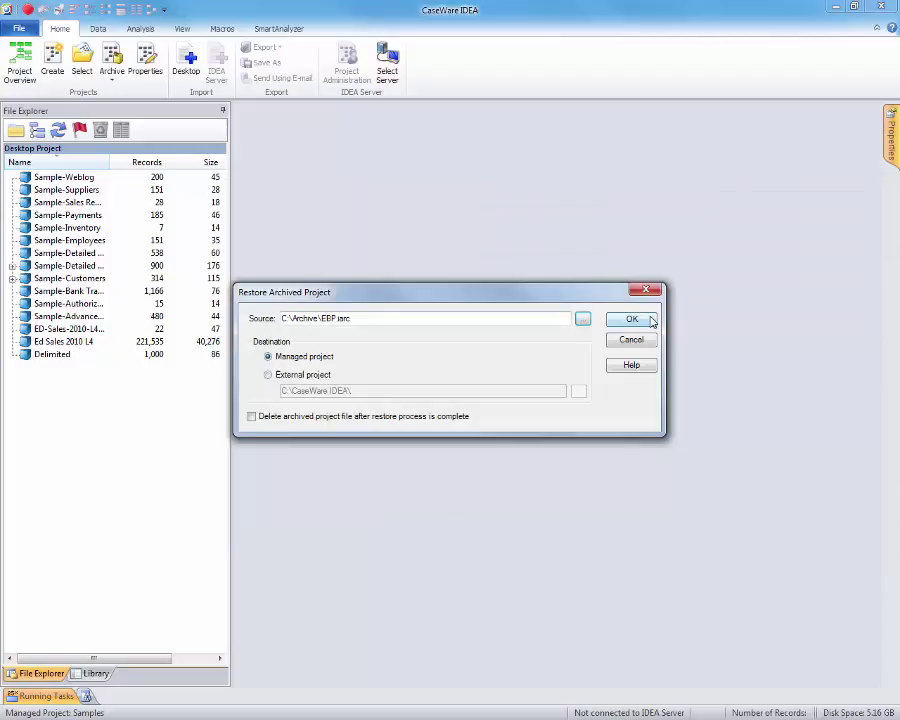
click(651, 320)
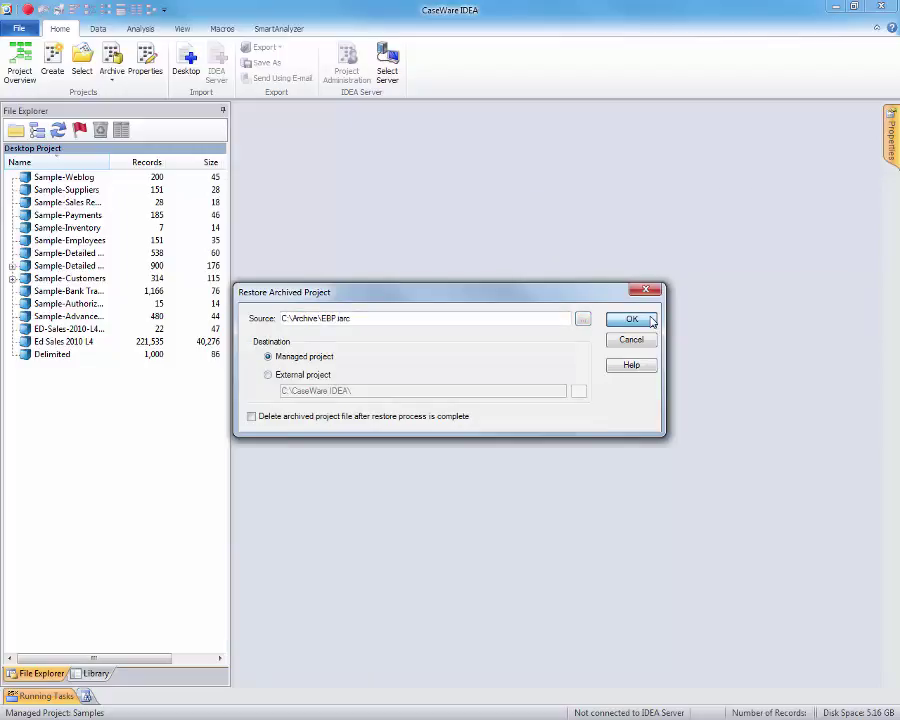